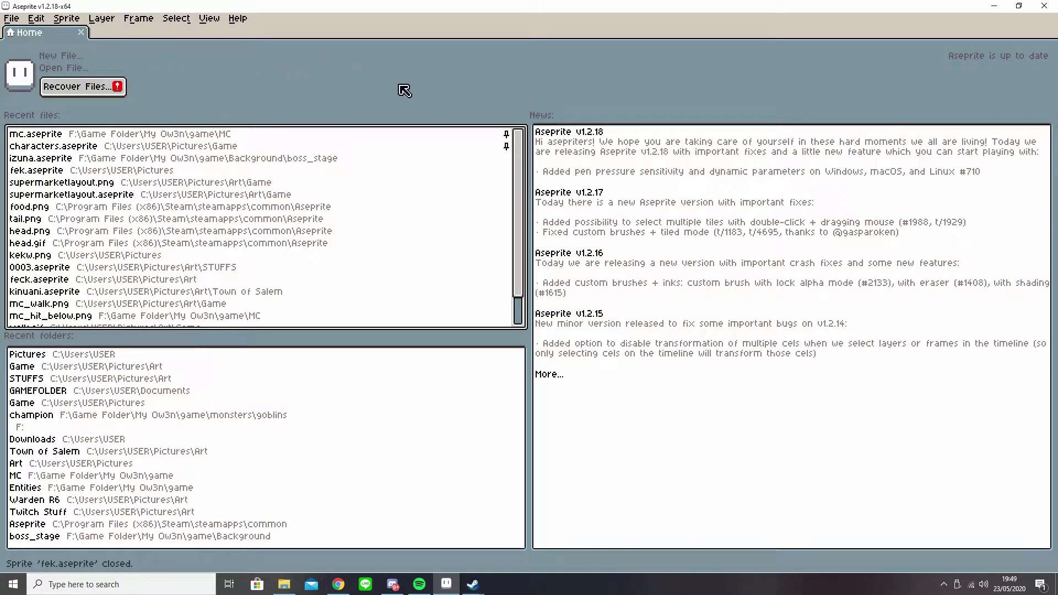
- Create a new 32 × 32 px sprite in RGBA colour mode with a transparent background
left_click(62, 57)
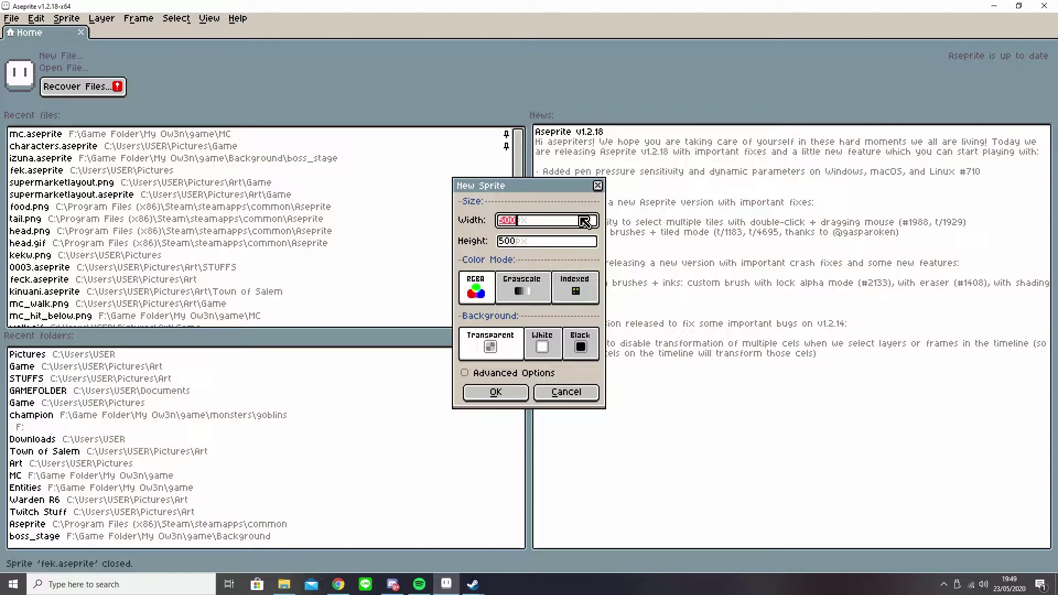
key("Tab")
type("32")
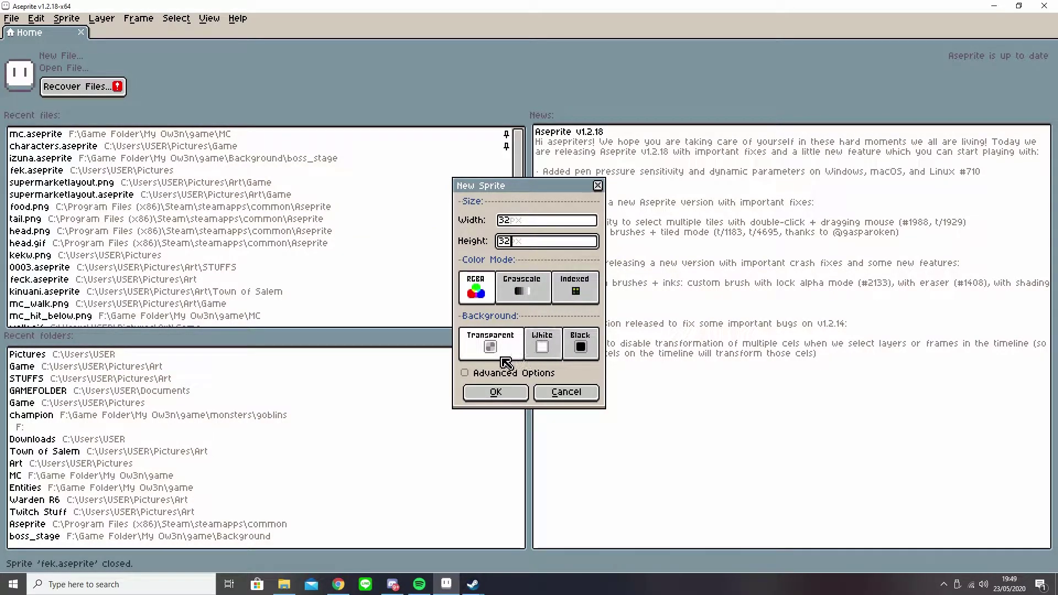
left_click(498, 392)
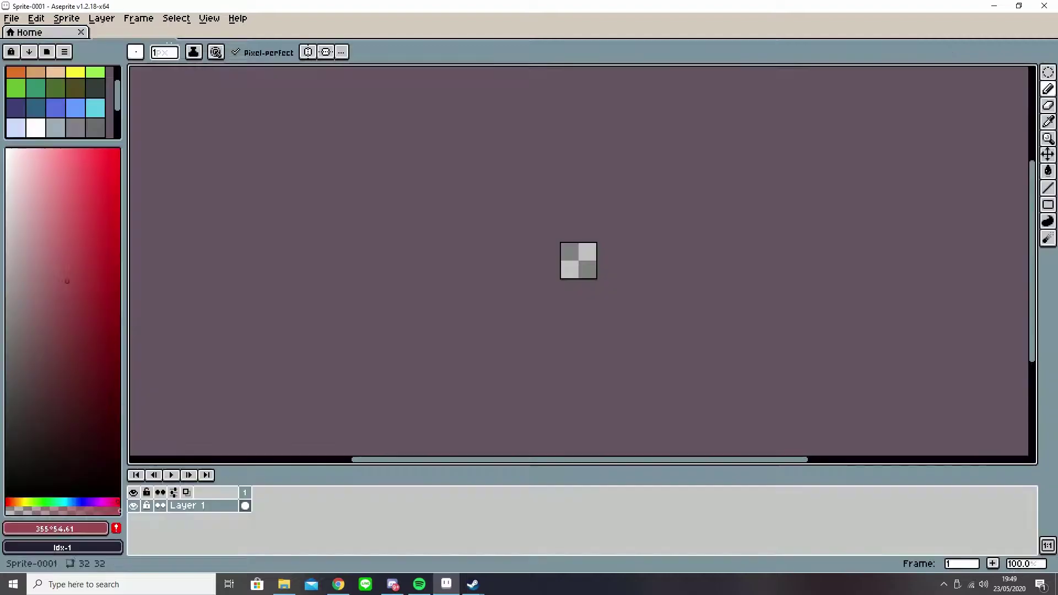
- Set the foreground colour to pure black for drawing on the empty canvas
scroll(637, 273, "up", 5)
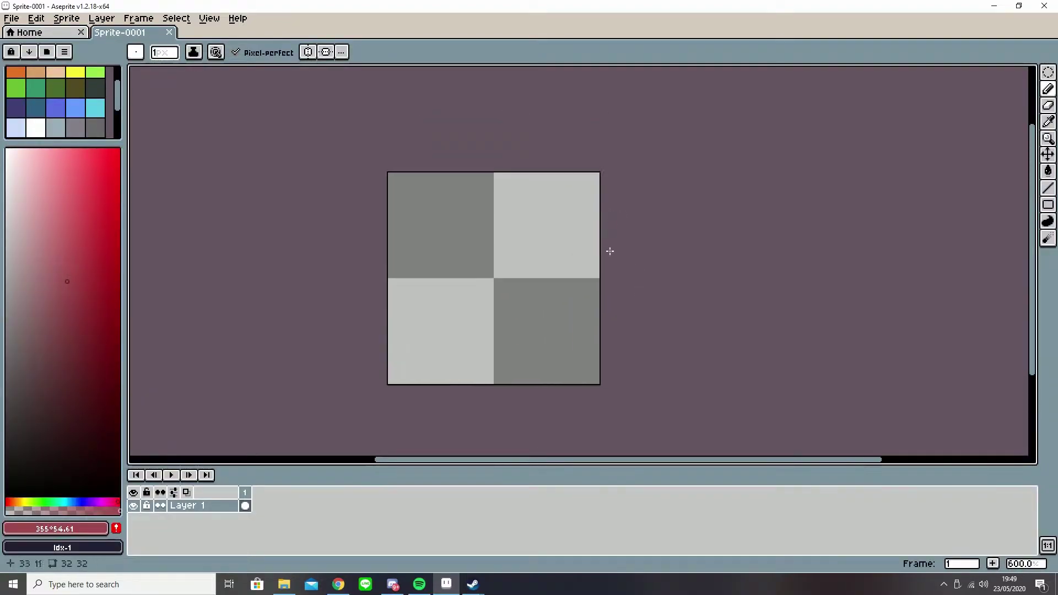
scroll(610, 250, "down", 1)
left_click_drag(616, 246, 641, 243)
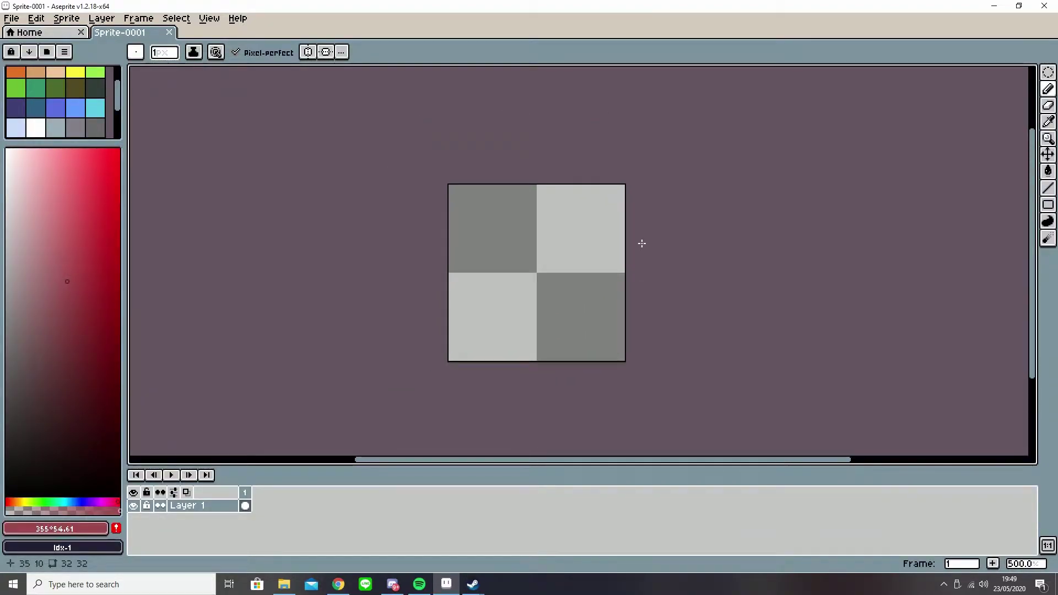
scroll(642, 243, "up", 2)
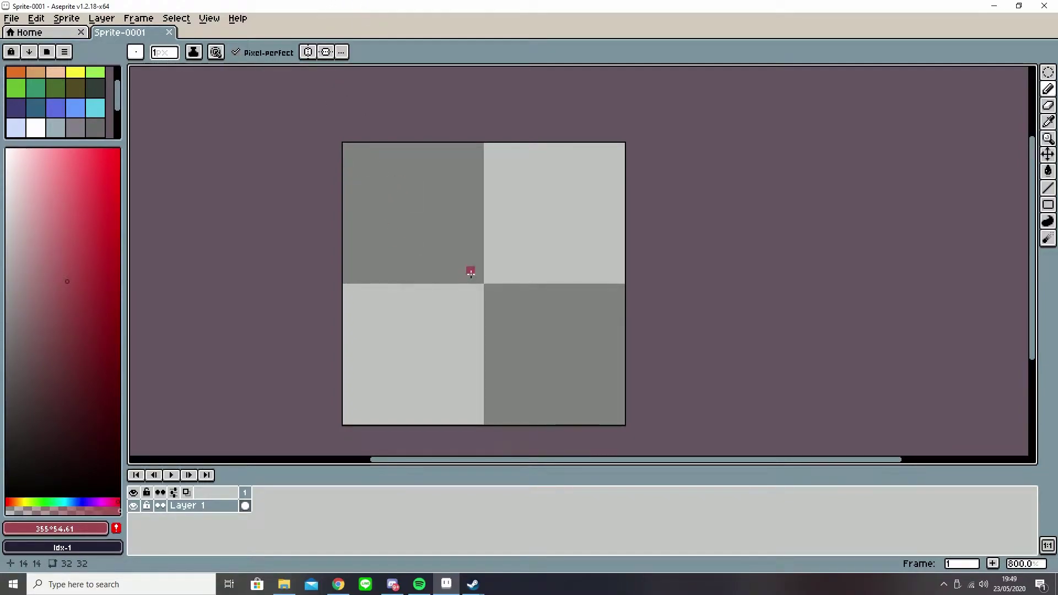
mouse_move(57, 347)
left_mouse_down()
mouse_move(47, 431)
mouse_move(7, 494)
left_mouse_up()
left_click_drag(74, 455, 7, 512)
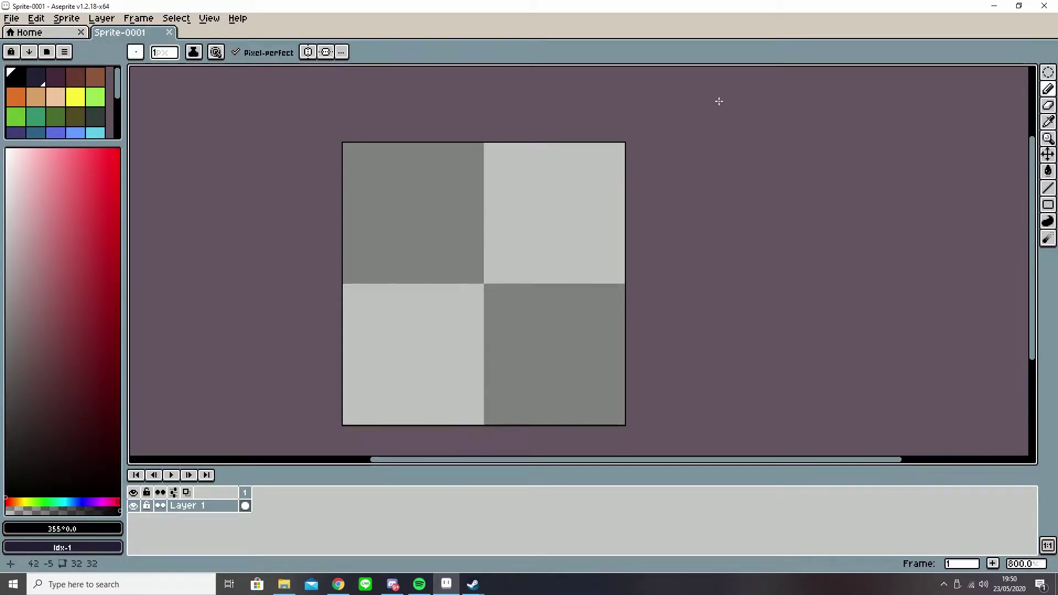
- Try a Rectangular Marquee selection around the whole canvas and clear it
left_click(1048, 73)
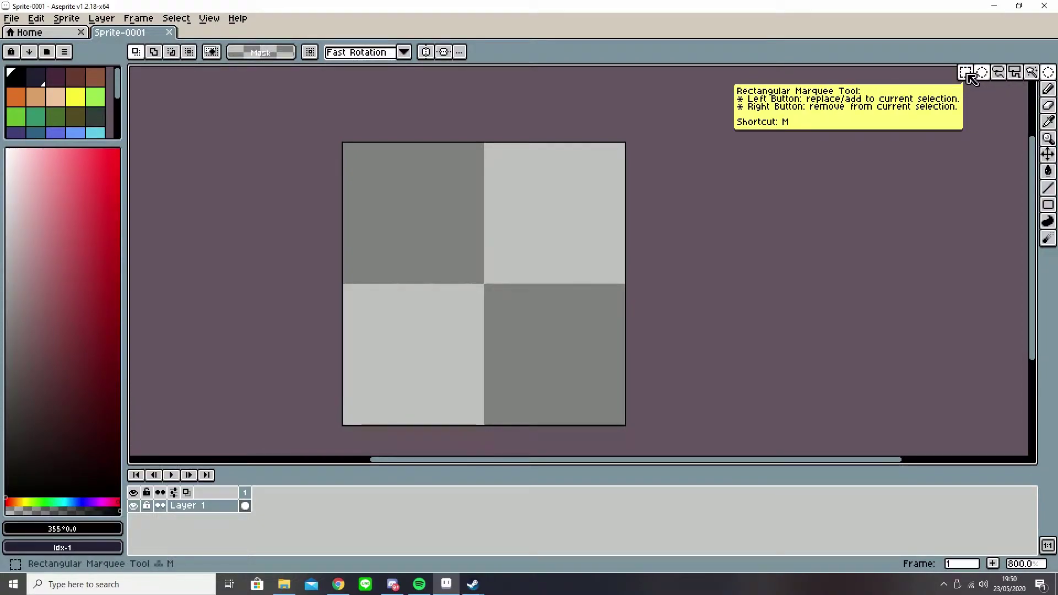
left_click(1017, 73)
left_click_drag(337, 146, 628, 441)
left_click(444, 258)
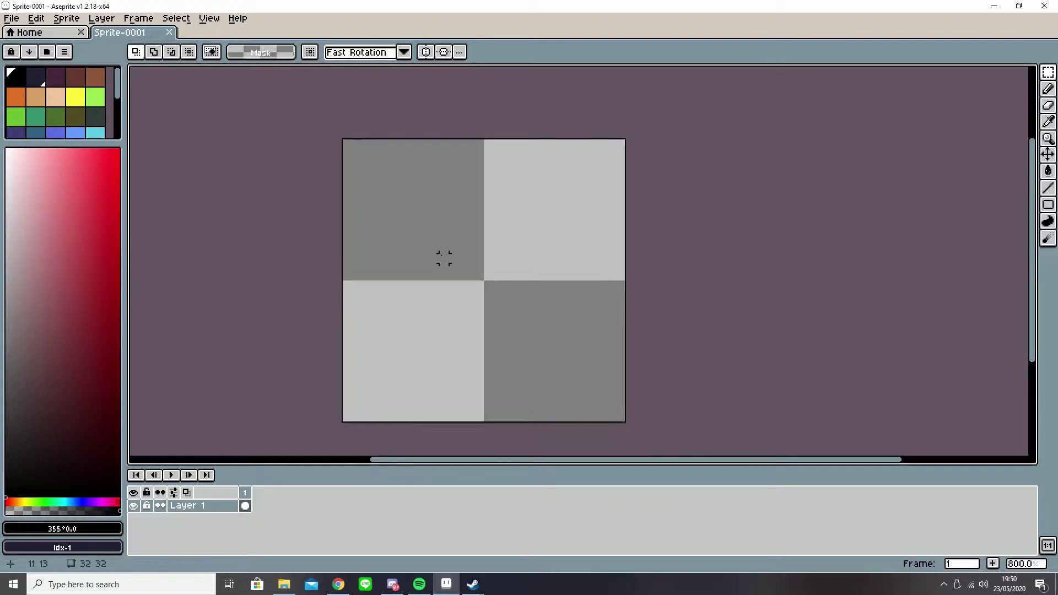
- Stamp two black dots with a 4 px Pencil brush, one in the upper-left and one in the lower-right quadrant
key("b")
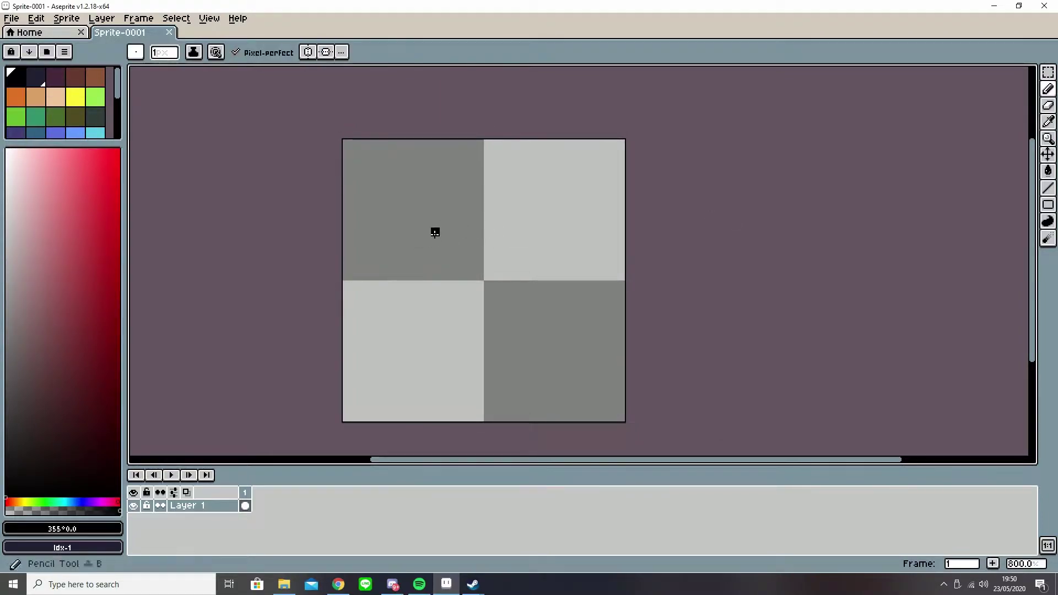
key("plus")
key("plus")
key("plus")
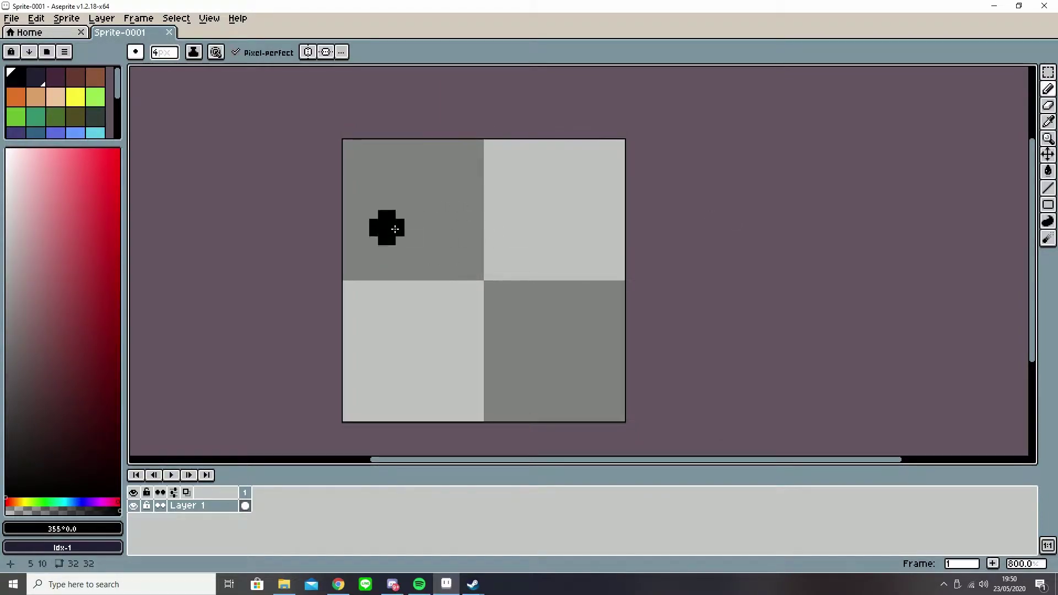
left_click(405, 219)
left_click(545, 342)
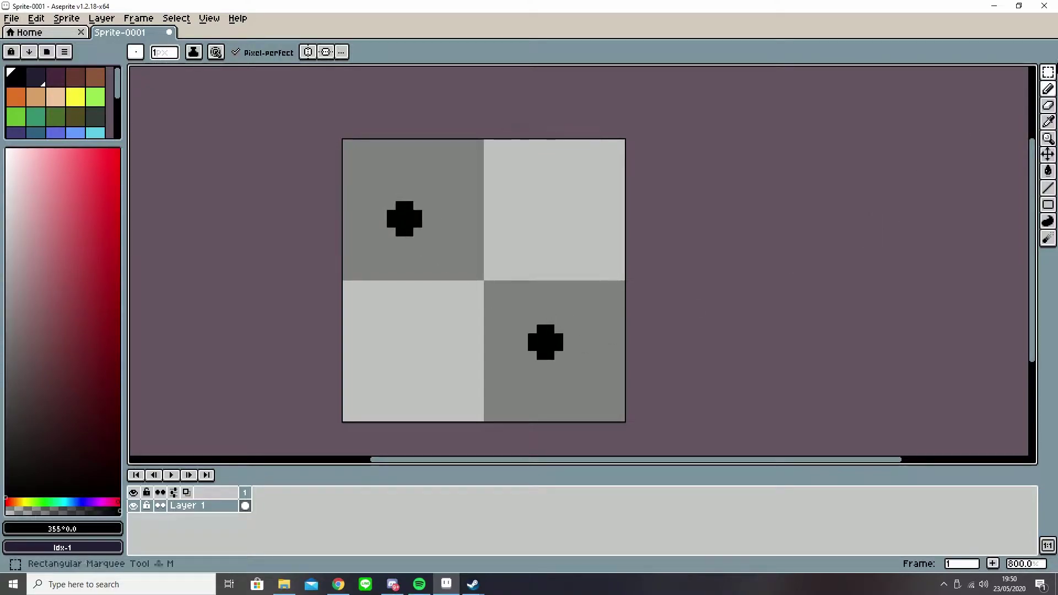
- Delete the upper-left dot with a Rectangular Marquee selection, undo the deletion and deselect
left_click(1048, 72)
mouse_move(373, 188)
left_mouse_down()
mouse_move(435, 250)
mouse_move(419, 317)
mouse_move(429, 346)
mouse_move(538, 197)
mouse_move(406, 222)
left_mouse_up()
left_click_drag(559, 178, 560, 174)
left_click_drag(364, 184, 470, 243)
key("Delete")
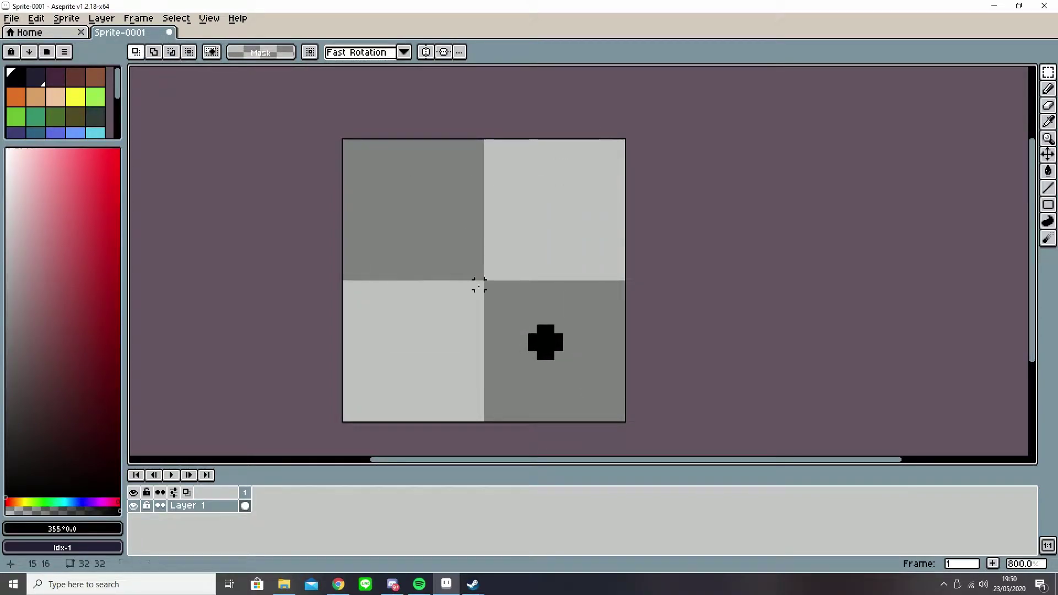
key("ctrl+z")
key("ctrl+d")
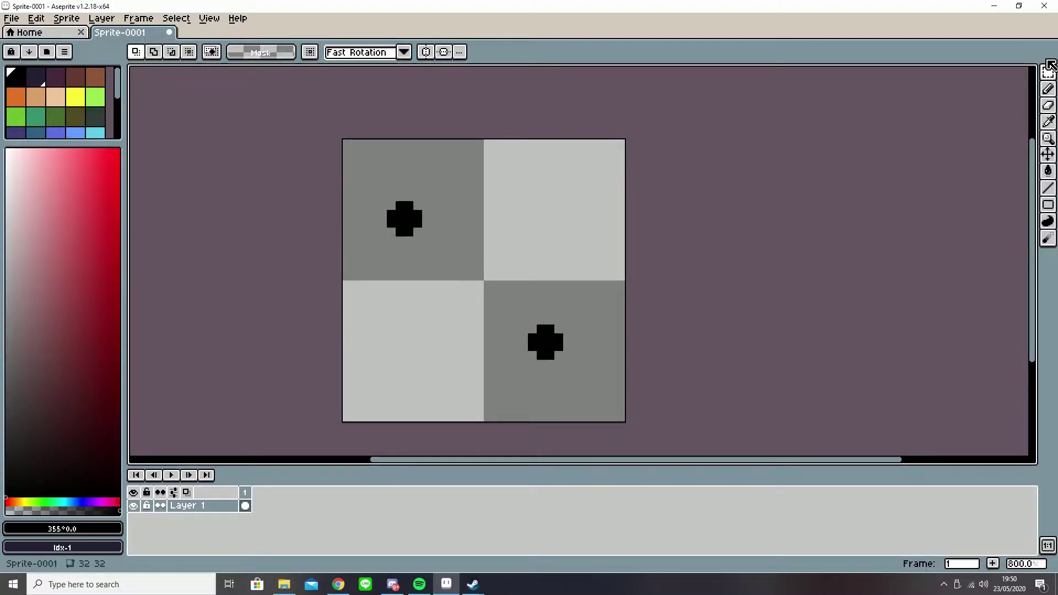
- Try freehand Lasso selections across the upper part of the canvas and undo them
mouse_move(1051, 83)
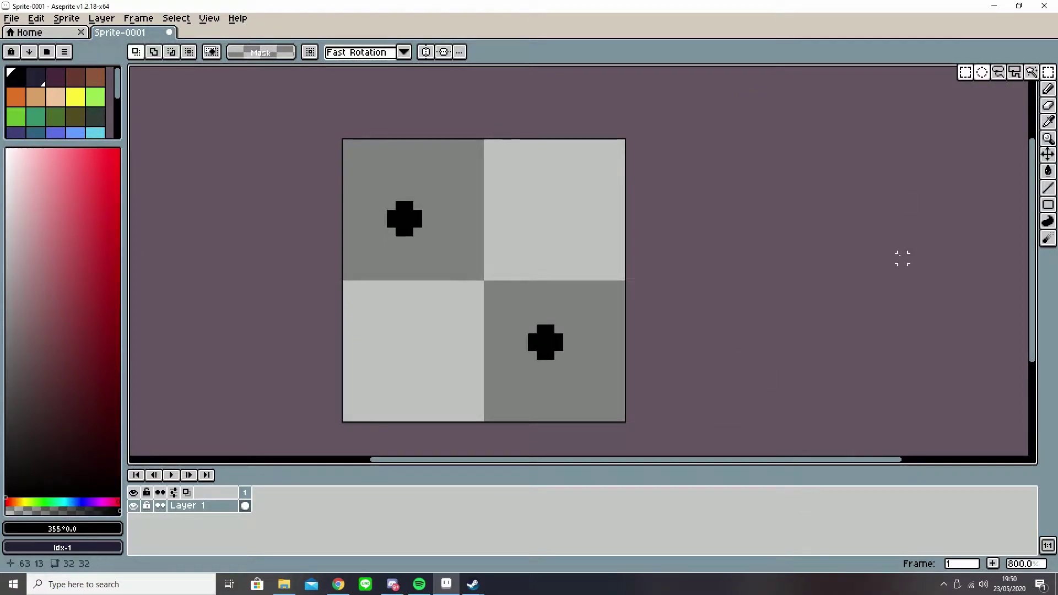
key("q")
mouse_move(498, 161)
left_mouse_down()
mouse_move(303, 241)
mouse_move(510, 127)
left_mouse_up()
key("ctrl+z")
mouse_move(462, 153)
left_mouse_down()
mouse_move(418, 144)
mouse_move(461, 147)
mouse_move(531, 236)
mouse_move(471, 142)
mouse_move(358, 258)
mouse_move(468, 182)
left_mouse_up()
key("ctrl+z")
key("ctrl+z")
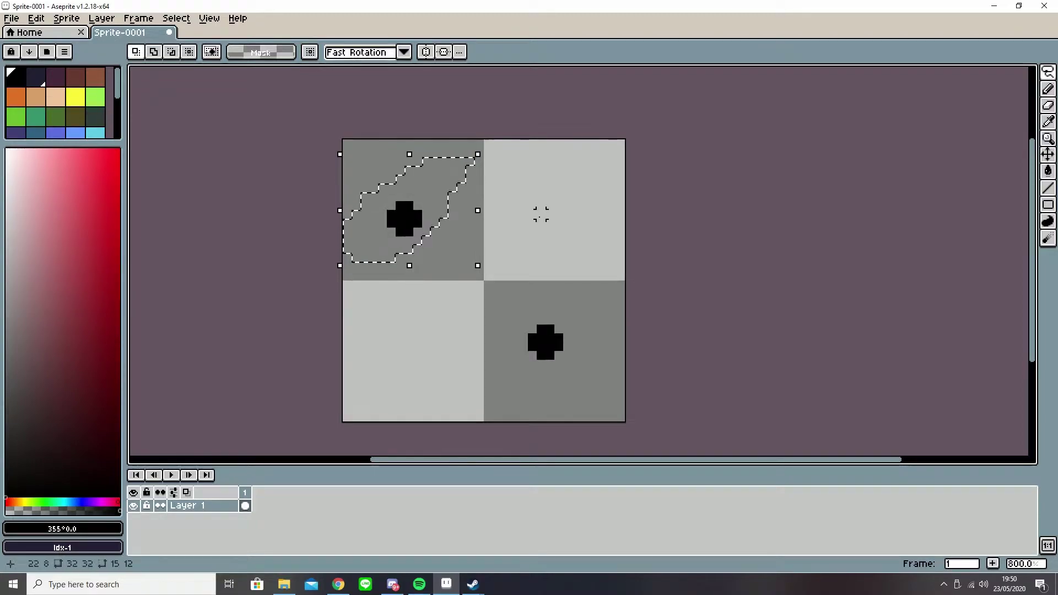
- Outline each of the two black dots with a freehand Lasso selection and delete it
left_click(409, 205)
mouse_move(435, 170)
left_mouse_down()
mouse_move(495, 226)
mouse_move(456, 149)
left_mouse_up()
key("Delete")
left_click_drag(523, 285, 594, 257)
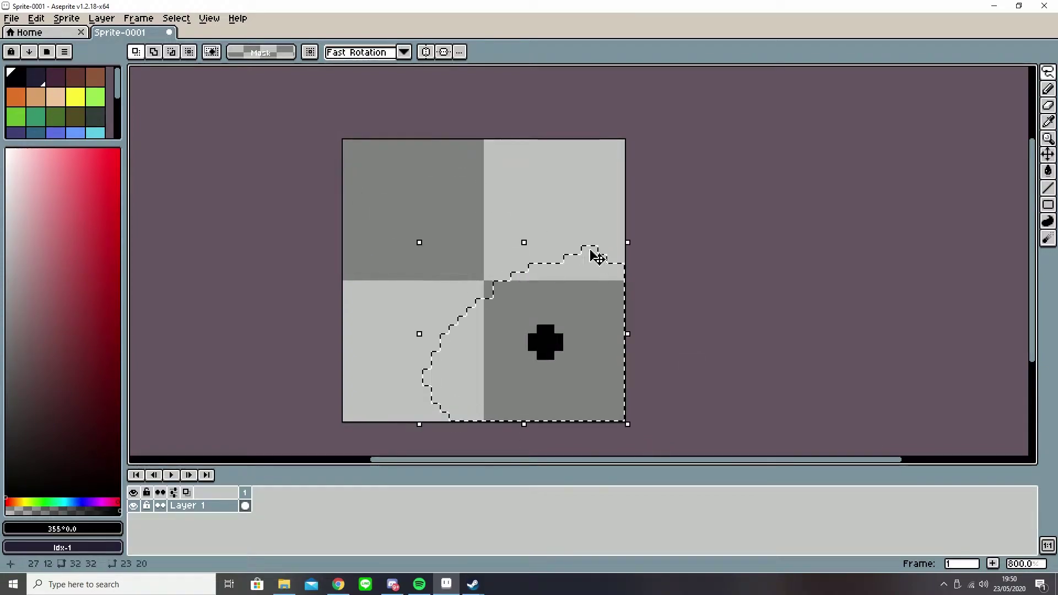
key("Delete")
- Place single black pixels around the canvas with the 1 px Pencil and undo them all
key("b")
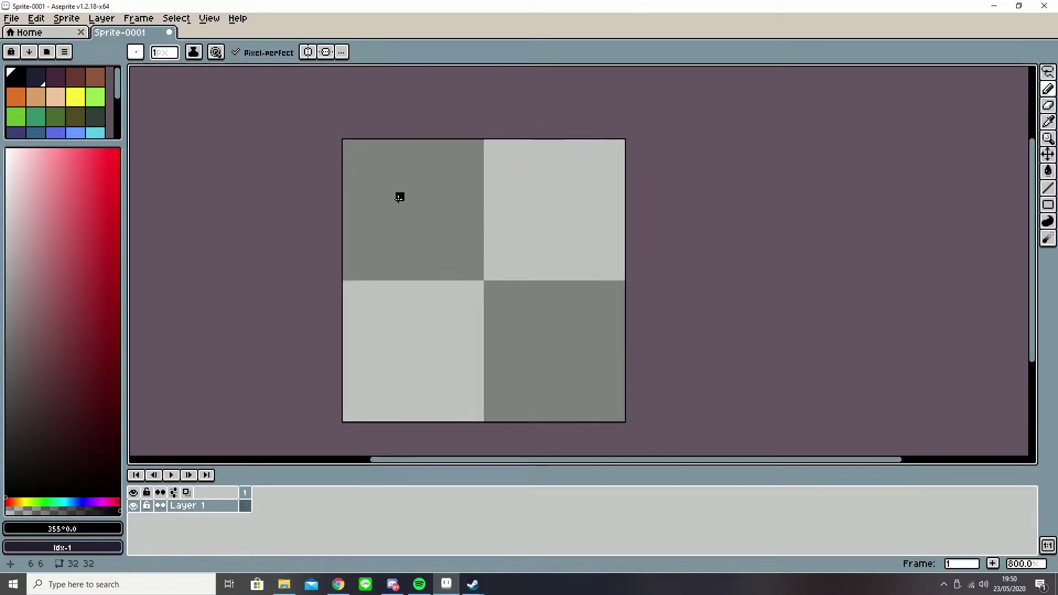
left_click(471, 232)
left_click(444, 319)
mouse_move(382, 311)
left_mouse_down()
mouse_move(497, 318)
mouse_move(603, 301)
mouse_move(613, 232)
left_mouse_up()
key("ctrl+z")
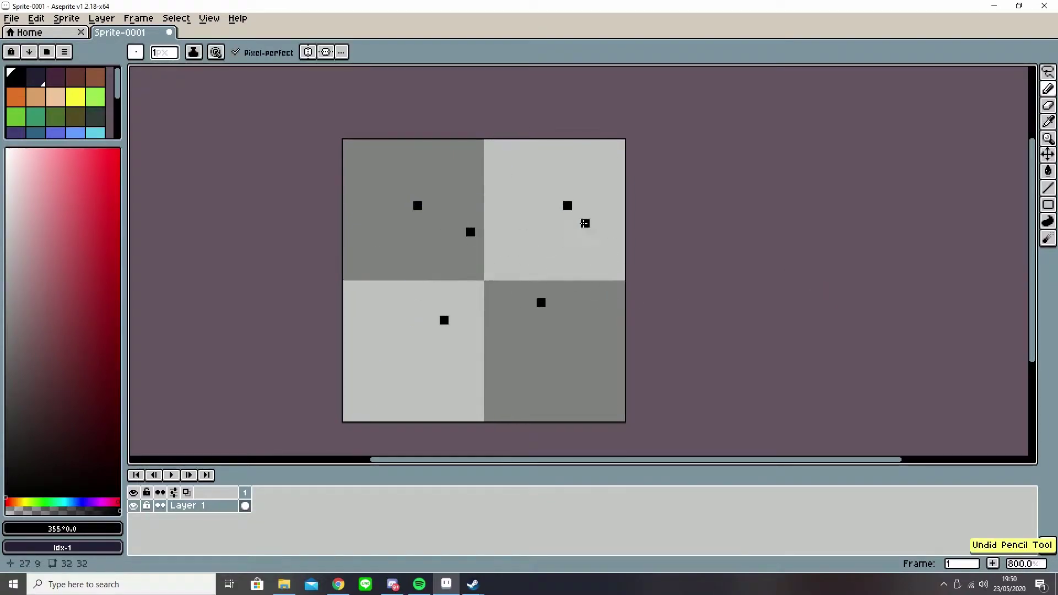
key("ctrl+z")
key("ctrl+z")
key("ctrl+z")
key("ctrl+z")
key("ctrl+z")
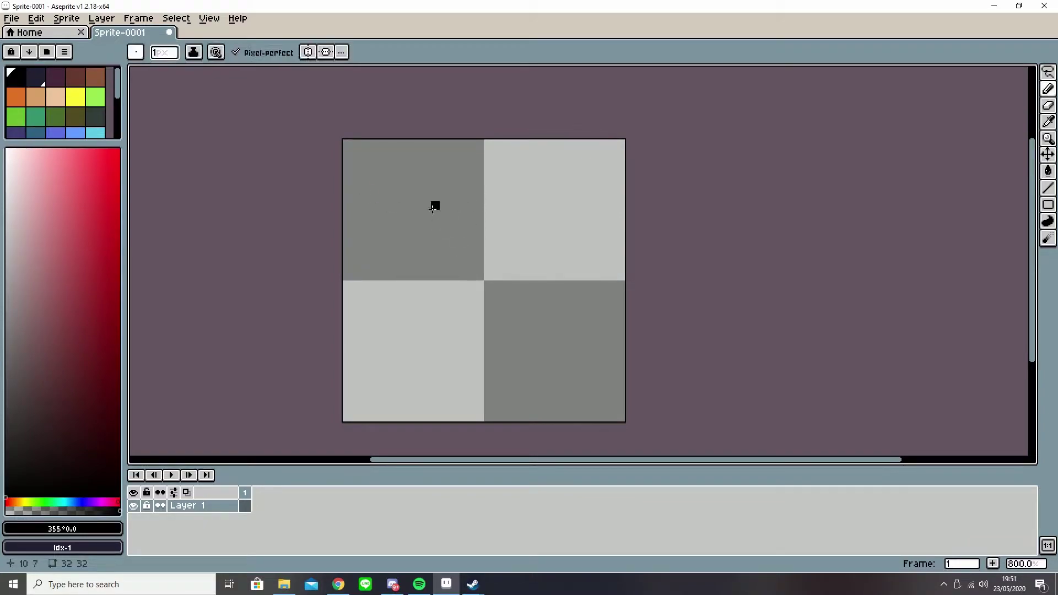
- Try out larger Pencil brush sizes, switching briefly to the Move tool in between
key("plus")
key("v")
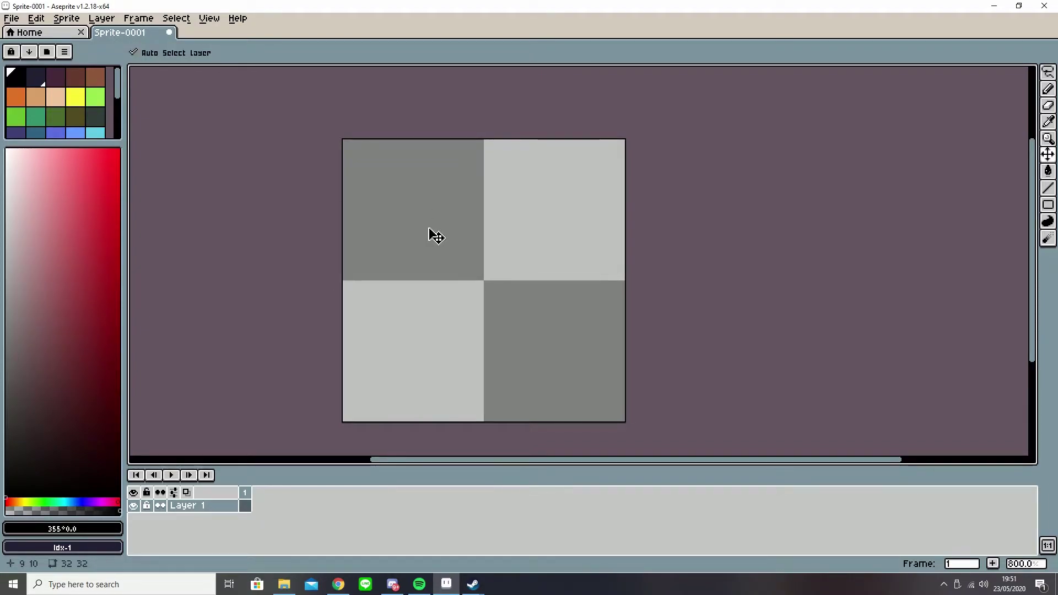
key("b")
key("plus")
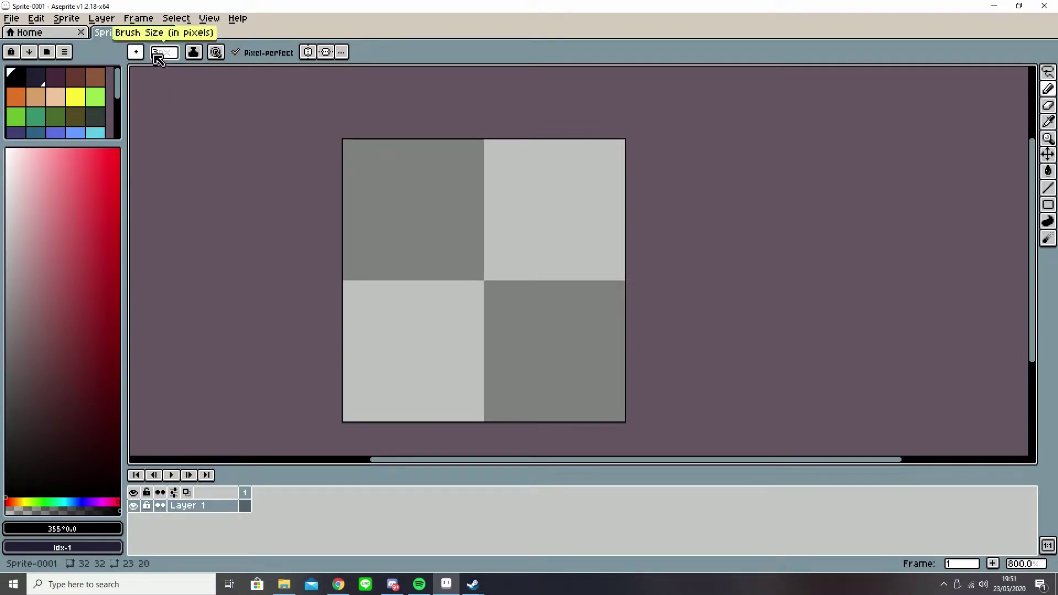
key("v")
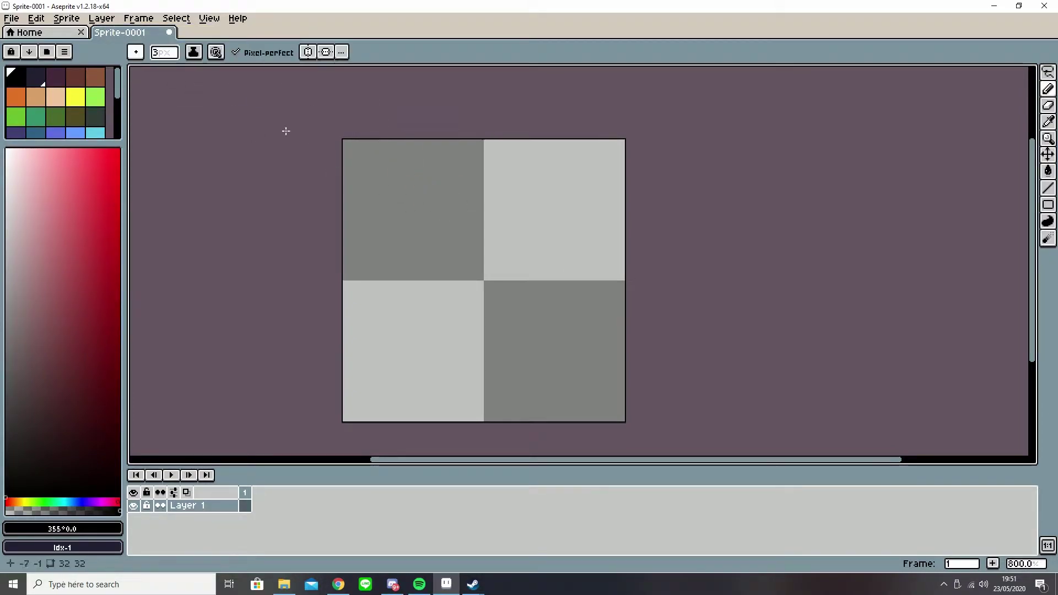
key("ctrl")
key("b")
key("plus")
key("plus")
left_click(472, 258)
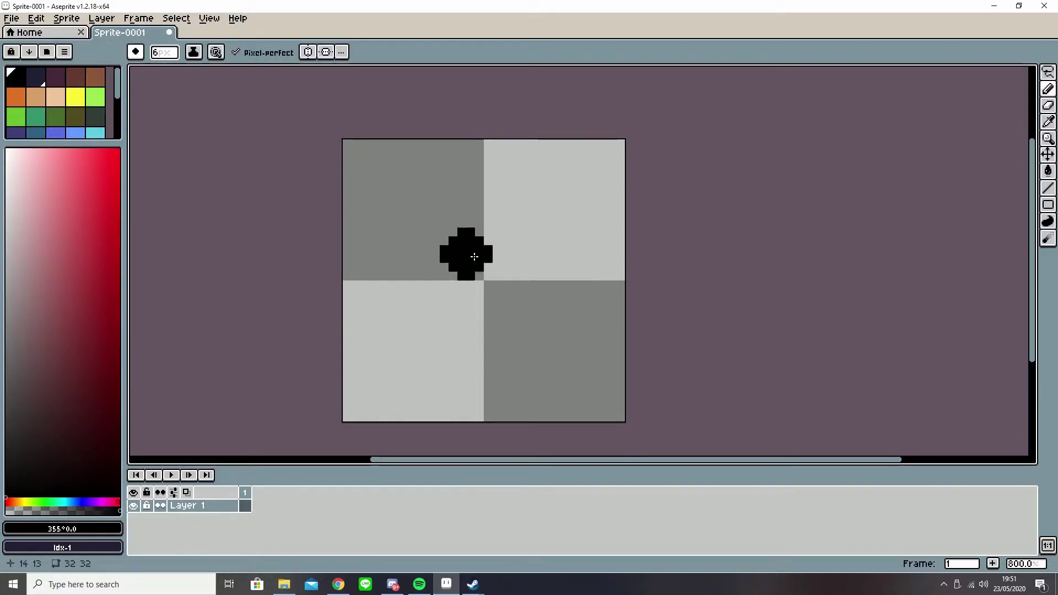
key("plus")
key("plus")
key("plus")
key("plus")
key("plus")
key("plus")
key("plus")
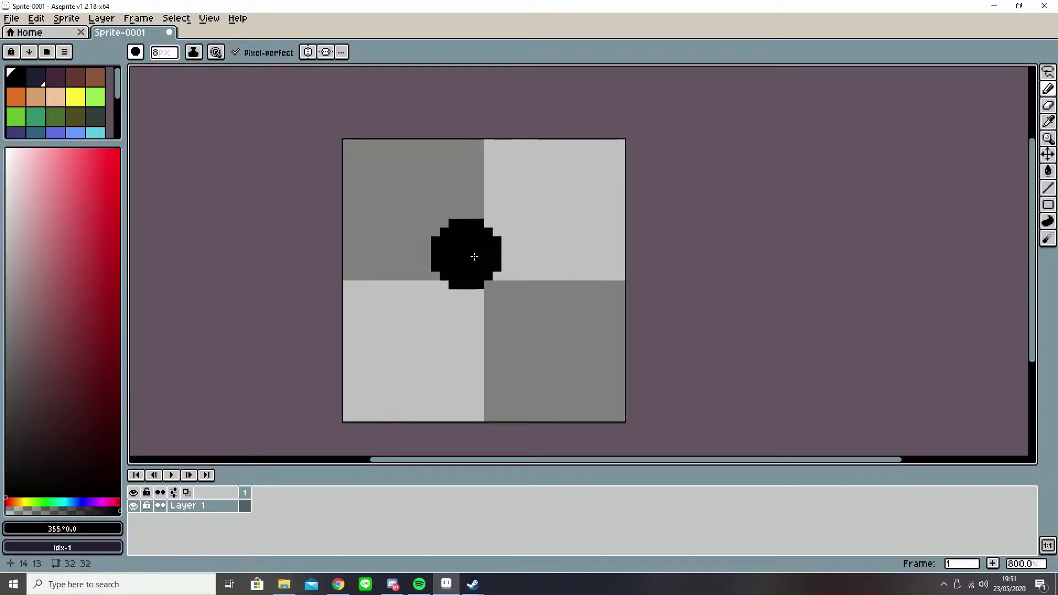
- Reduce the Pencil brush to 1 px and test a short stroke near the canvas centre, undoing it
key("minus")
key("minus")
key("minus")
key("minus")
key("minus")
key("minus")
key("minus")
key("minus")
key("minus")
key("minus")
key("minus")
key("minus")
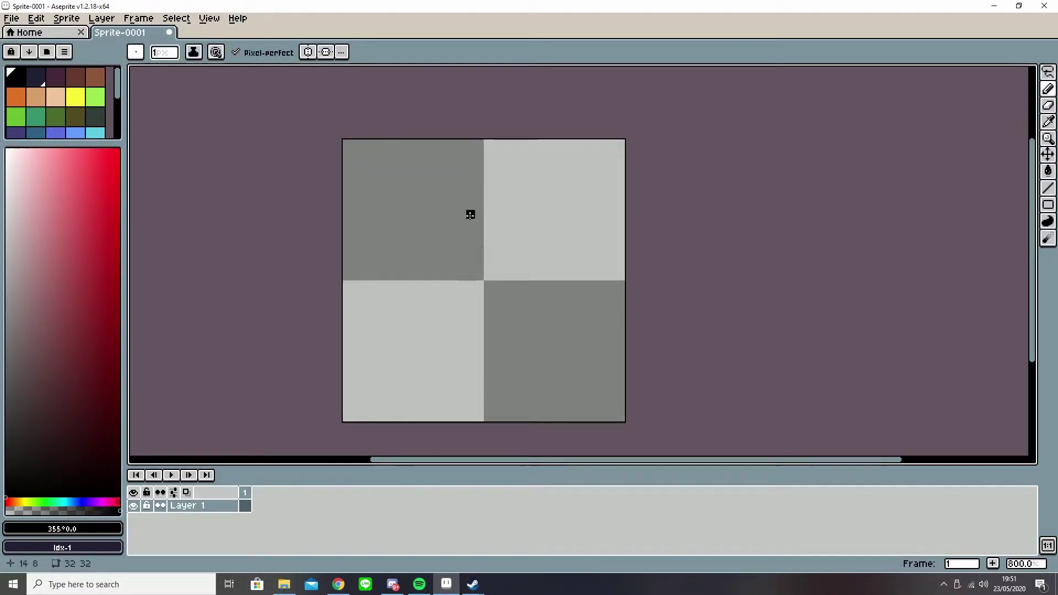
mouse_move(470, 250)
left_mouse_down()
mouse_move(460, 306)
mouse_move(504, 242)
left_mouse_up()
key("ctrl+z")
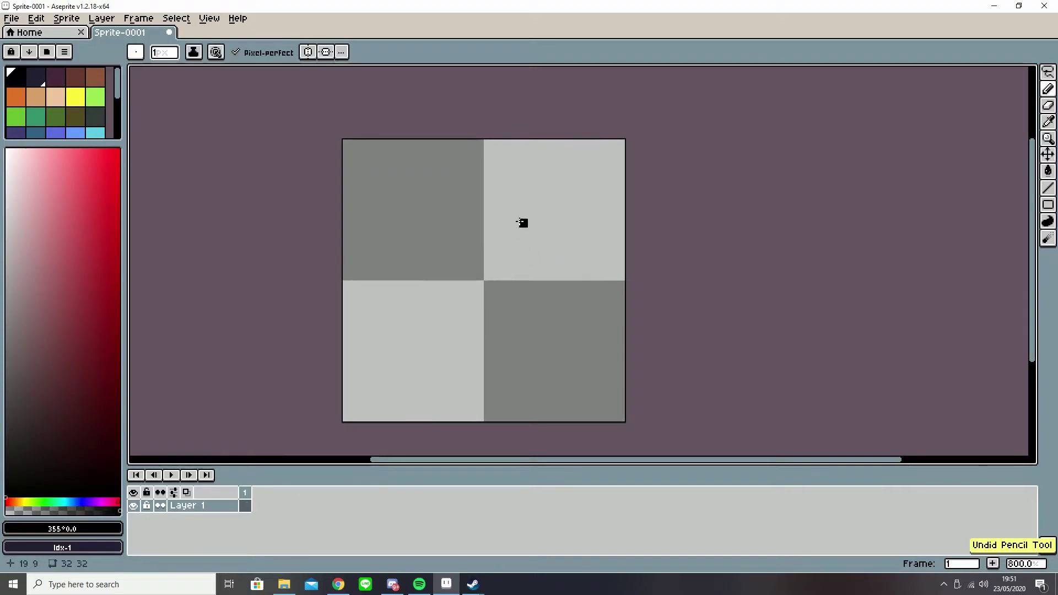
left_click(1051, 110)
left_click(1049, 93)
left_click(1049, 104)
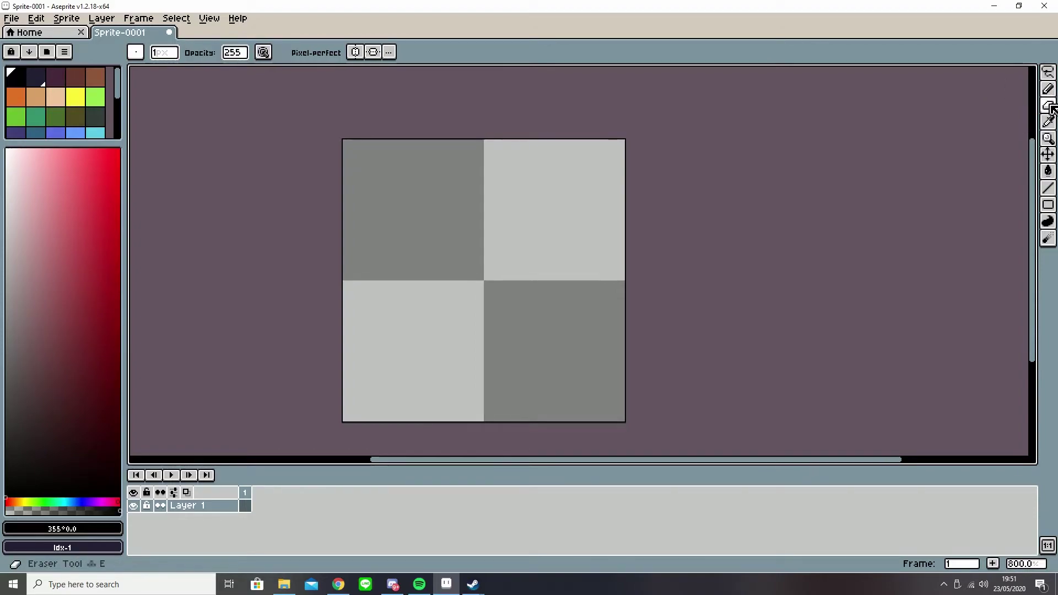
left_click(1047, 91)
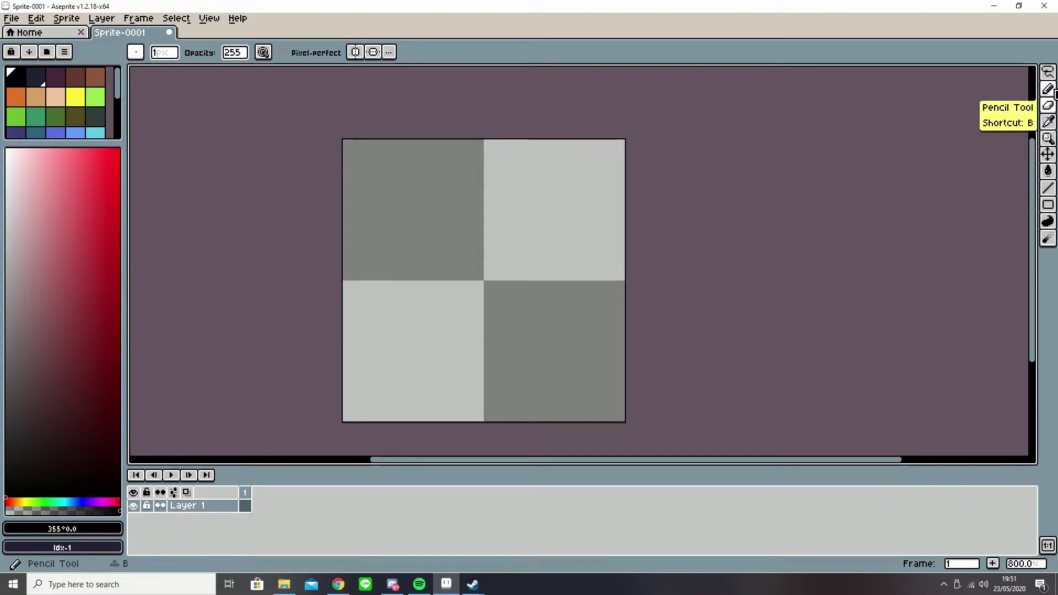
left_click(1048, 89)
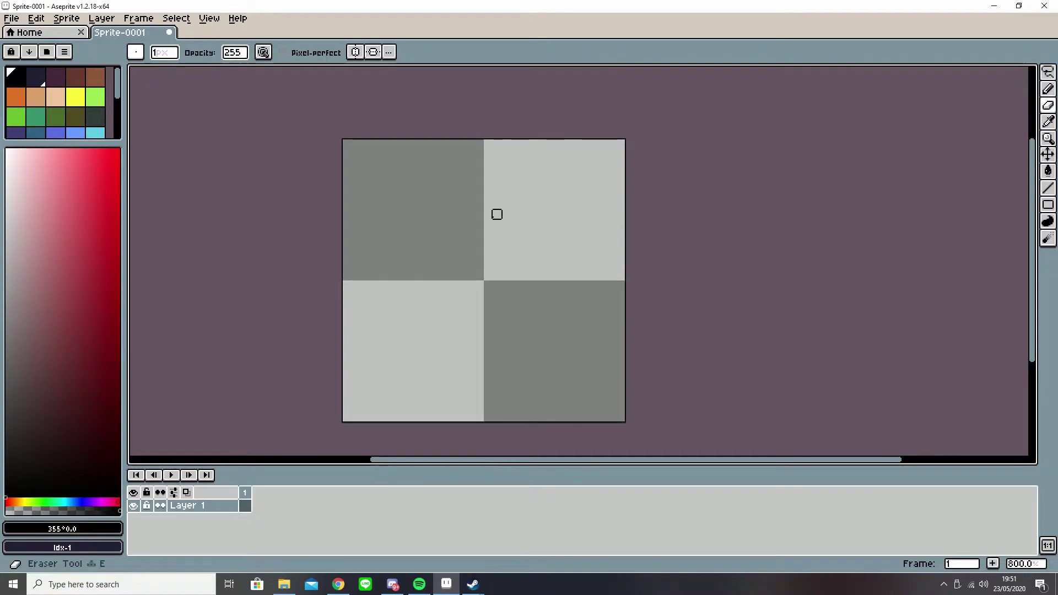
- Try one freehand Lasso selection on the empty canvas and clear it
key("q")
mouse_move(553, 197)
left_mouse_down()
mouse_move(592, 283)
mouse_move(462, 160)
left_mouse_up()
left_click(629, 179)
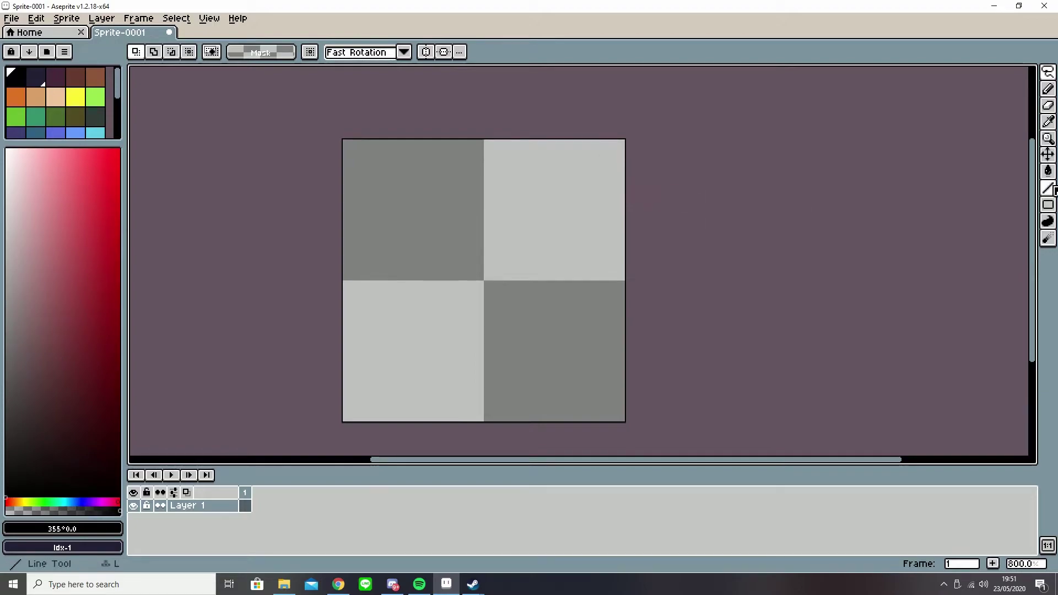
- Scribble black Pencil strokes across the canvas centre and erase them all with a 27 px Eraser
left_click(1048, 89)
mouse_move(409, 285)
left_mouse_down()
mouse_move(456, 305)
mouse_move(585, 311)
left_mouse_up()
key("e")
mouse_move(585, 205)
left_mouse_down()
mouse_move(479, 258)
mouse_move(524, 241)
left_mouse_up()
scroll(485, 277, "up", 20)
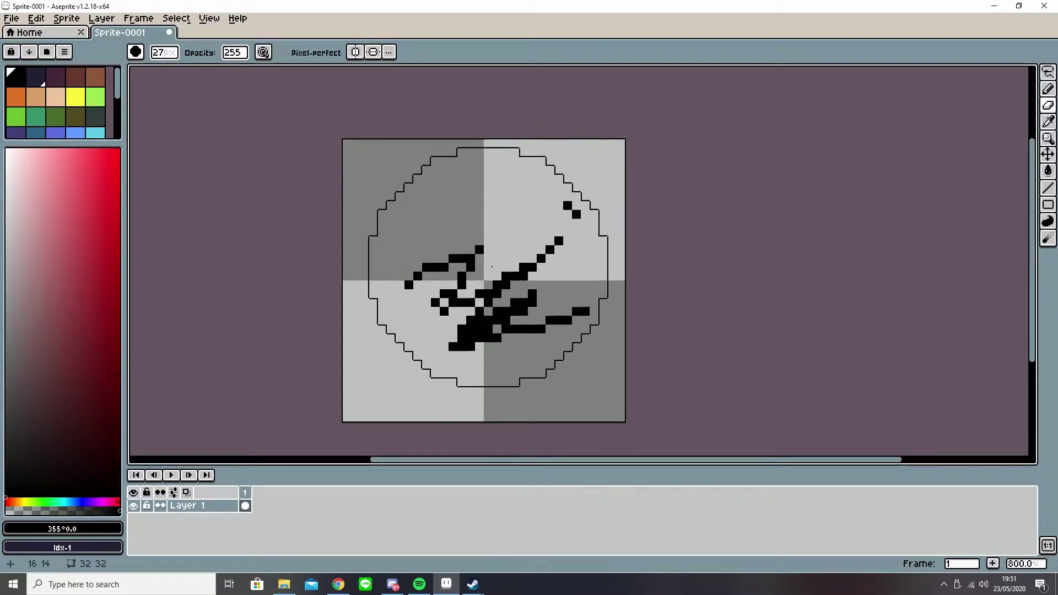
left_click(492, 267)
scroll(488, 259, "down", 20)
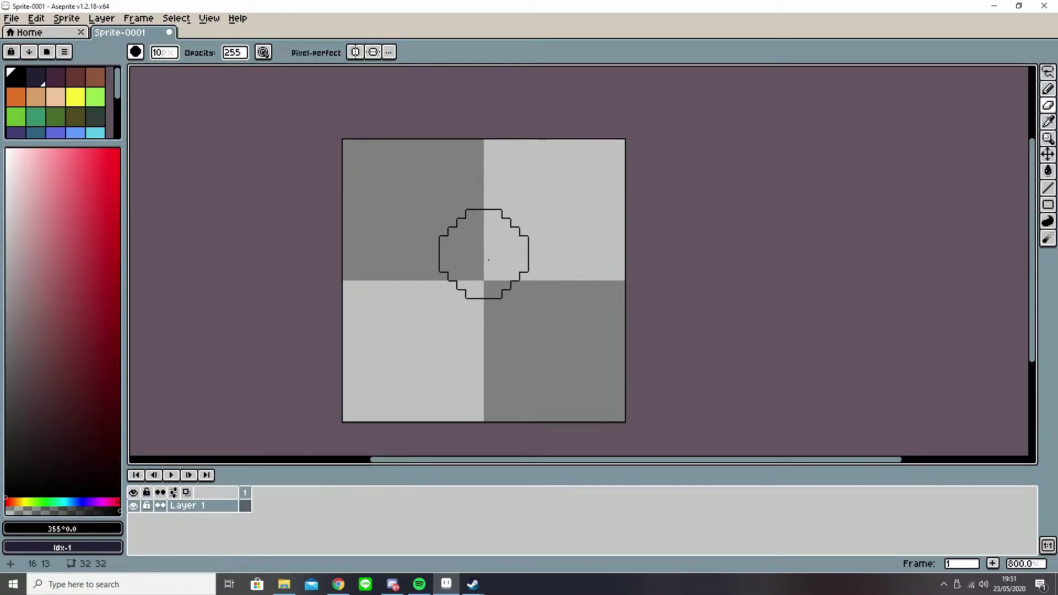
- Scribble a red patch in the upper-left quadrant and a black patch in the lower-right quadrant with the 1 px Pencil
key("b")
key("i")
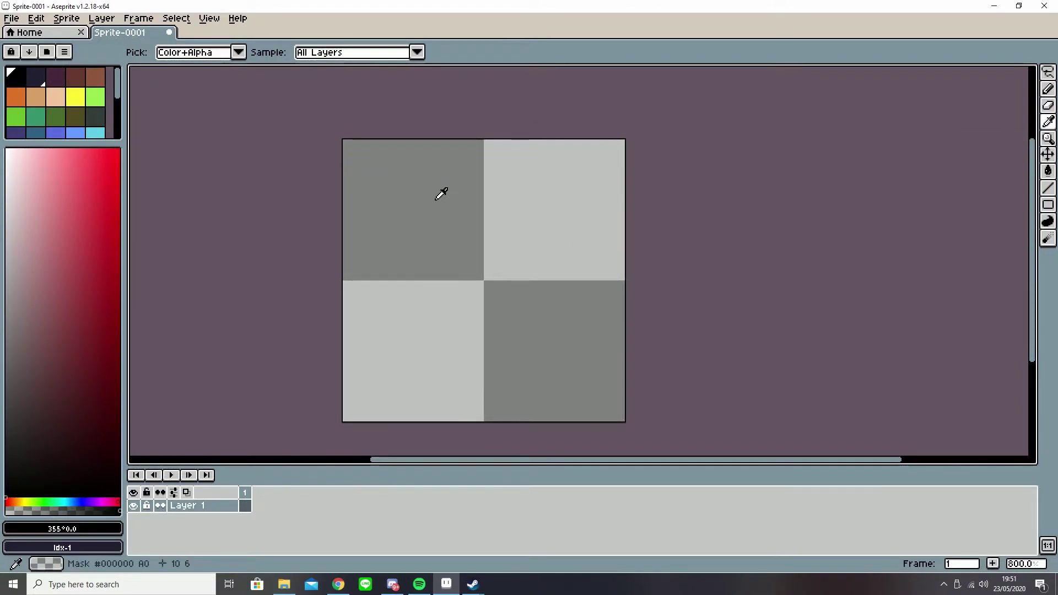
key("b")
left_click(95, 172)
mouse_move(391, 247)
left_mouse_down()
mouse_move(416, 204)
mouse_move(463, 240)
left_mouse_up()
left_click(8, 494)
mouse_move(529, 331)
left_mouse_down()
mouse_move(584, 296)
mouse_move(567, 331)
left_mouse_up()
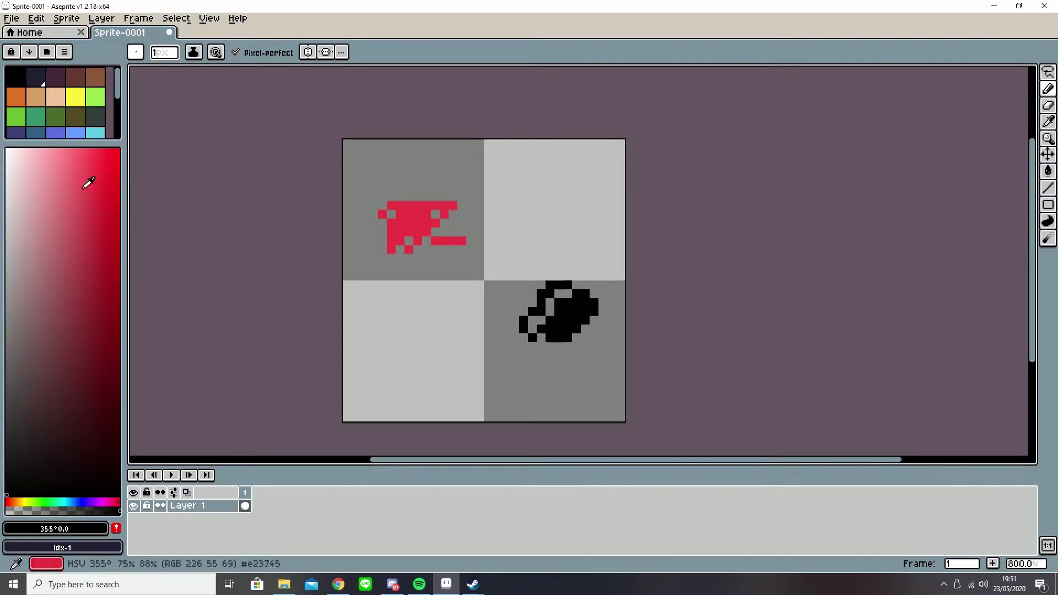
- Choose a muted pink, sample the upper-left patch's red with the Eyedropper, and test a 1 px Pencil stroke over the black patch, undoing it
mouse_move(65, 208)
left_mouse_down()
mouse_move(65, 236)
mouse_move(96, 209)
mouse_move(64, 253)
mouse_move(77, 226)
mouse_move(64, 237)
mouse_move(66, 212)
left_mouse_up()
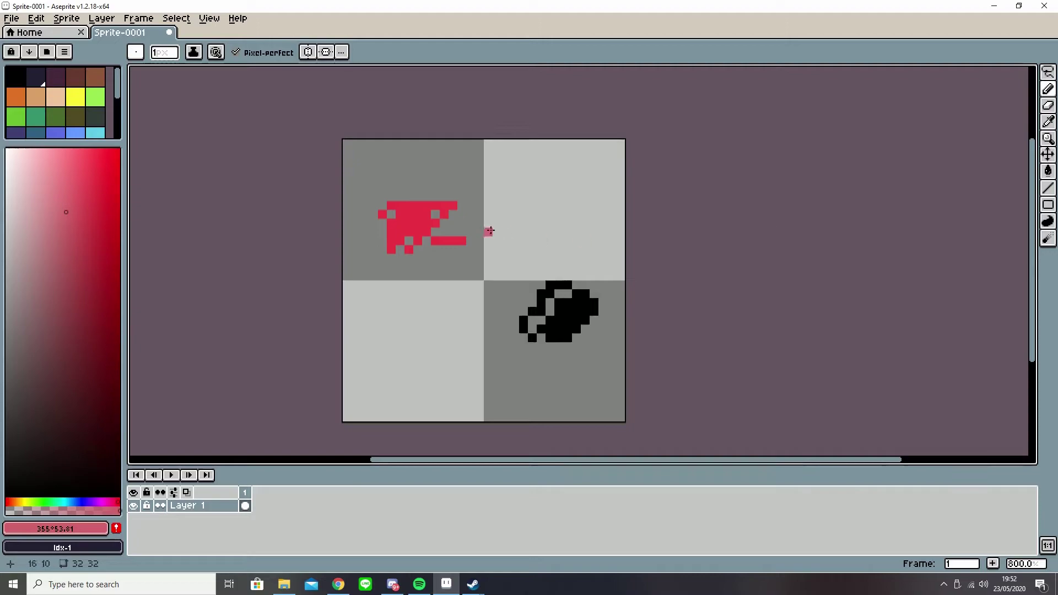
key("i")
left_click(414, 216)
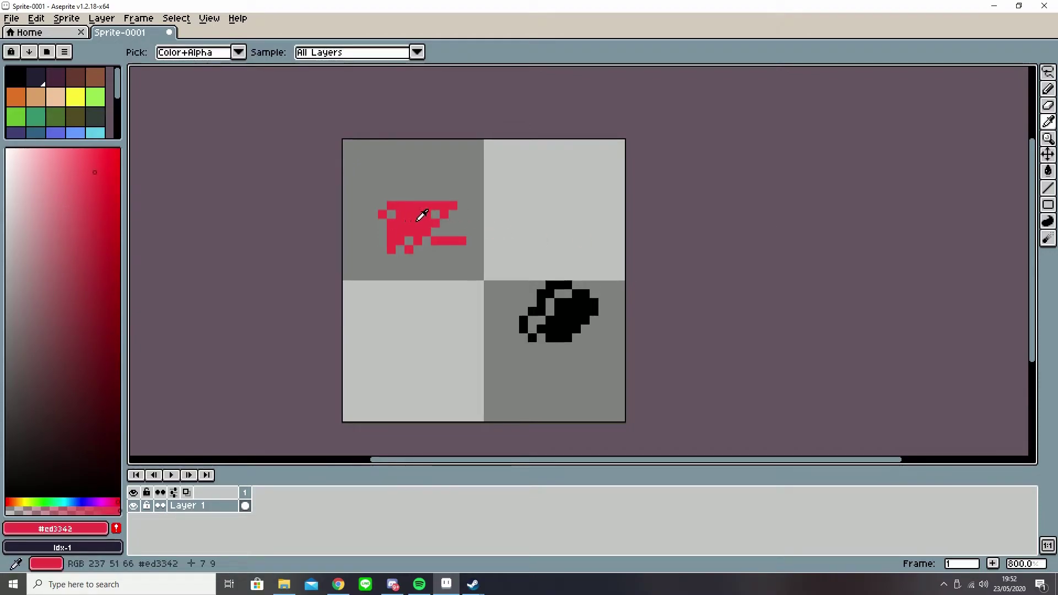
key("b")
mouse_move(530, 338)
left_mouse_down()
mouse_move(554, 303)
mouse_move(543, 298)
mouse_move(561, 282)
left_mouse_up()
key("ctrl+z")
- Erase the red and black patches with a 13 px Eraser
key("e")
scroll(416, 248, "down", 12)
left_click_drag(417, 232, 547, 297)
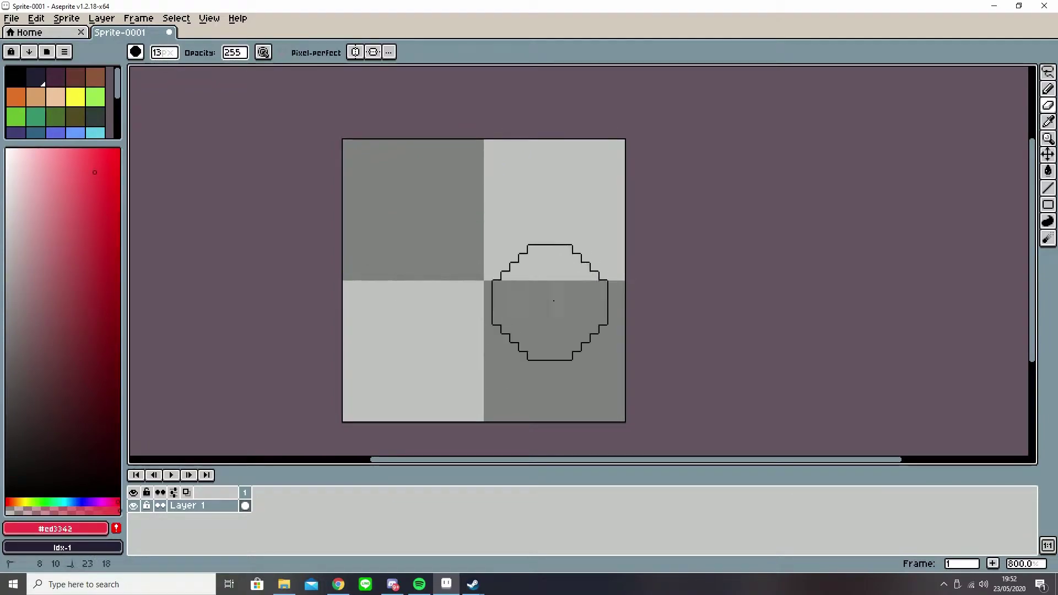
- Examine the empty canvas up close at 2400% with the Zoom tool, returning to 800%
key("b")
left_click(1048, 139)
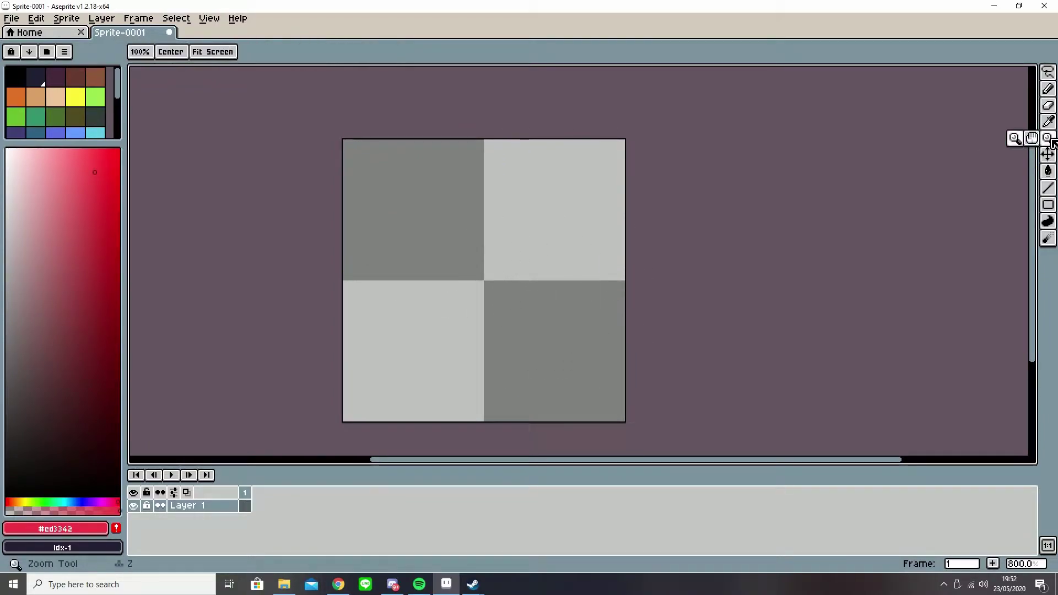
left_click(448, 266)
left_click(462, 264)
left_click(470, 262)
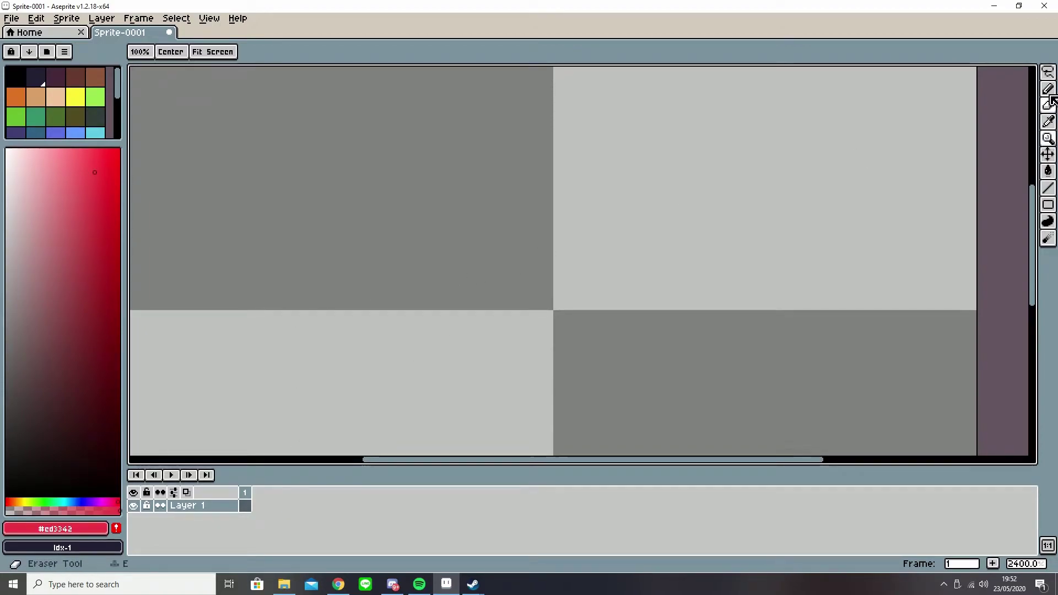
scroll(755, 235, "down", 2)
scroll(780, 201, "down", 1)
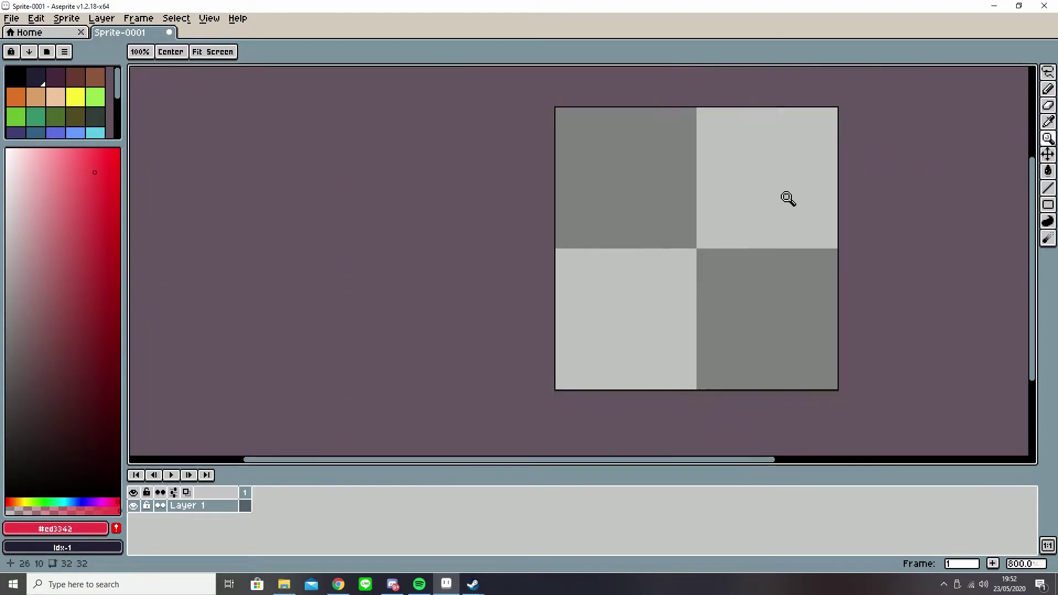
- Examine the empty canvas at different magnifications and view positions with the Pencil tool active
left_click(1047, 90)
left_click_drag(888, 173, 710, 186)
scroll(696, 184, "down", 1)
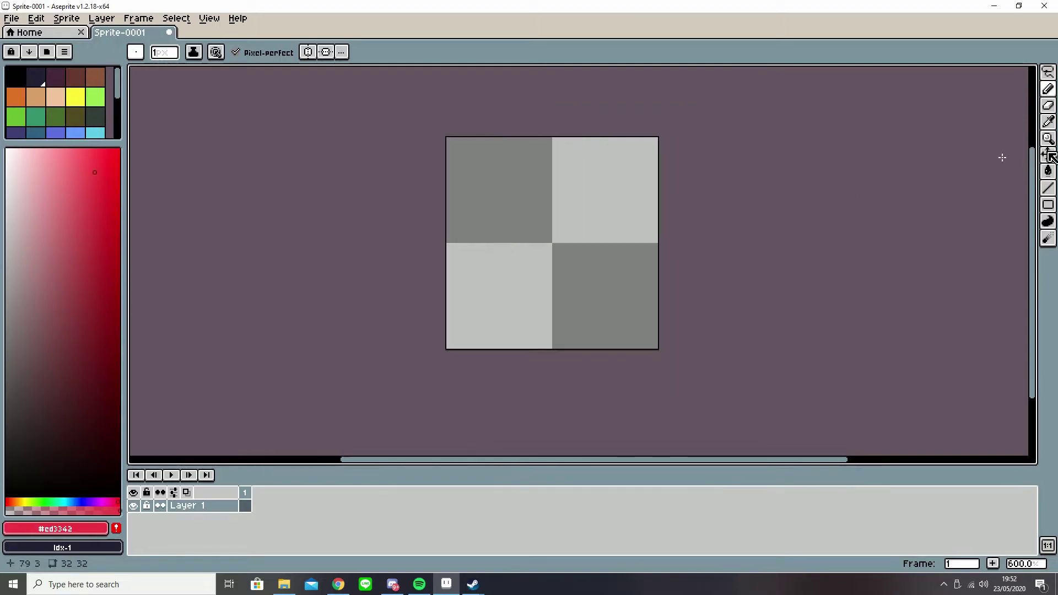
scroll(661, 253, "up", 1)
left_click_drag(770, 255, 658, 321)
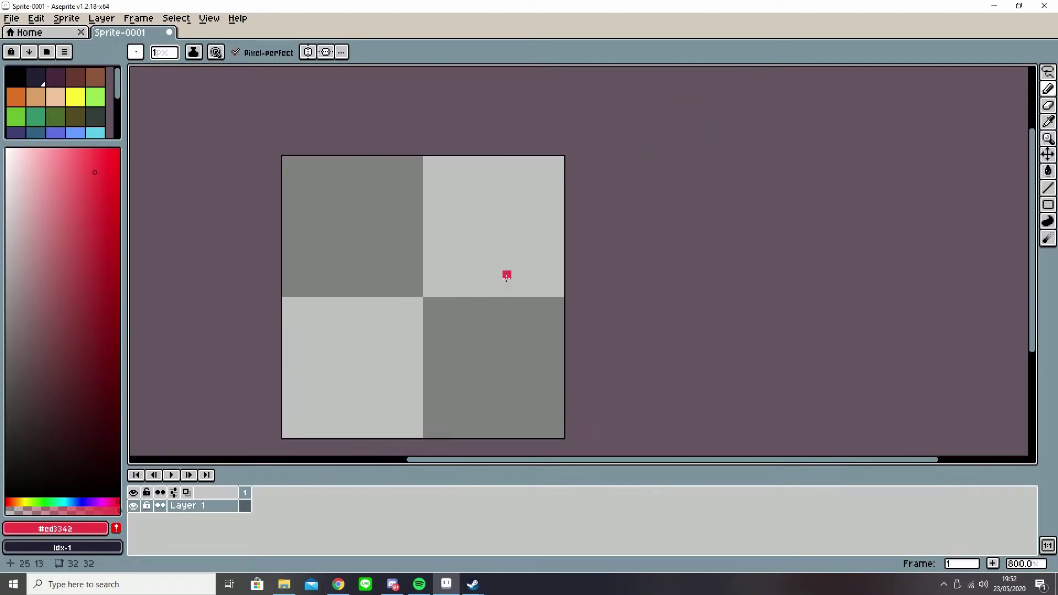
key("ctrl")
scroll(496, 301, "up", 3)
scroll(432, 304, "down", 4)
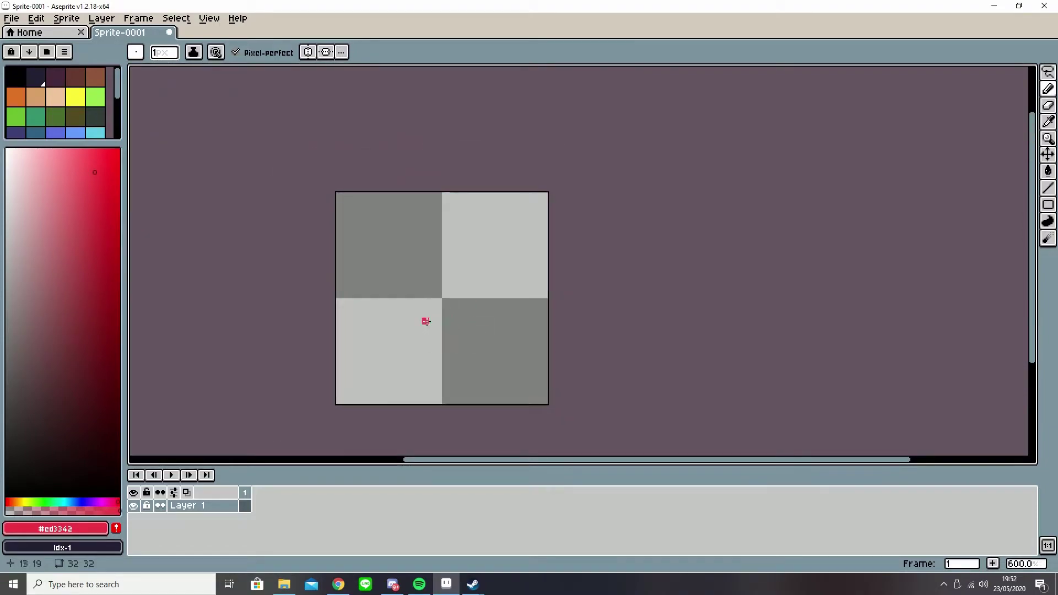
scroll(471, 322, "up", 7)
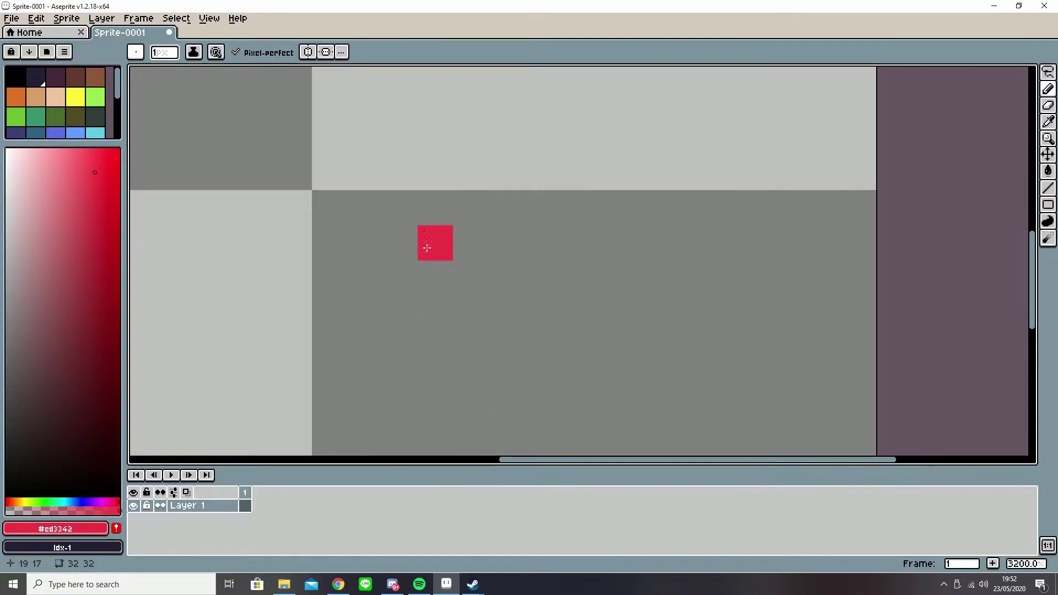
scroll(425, 251, "up", 4)
scroll(416, 226, "down", 7)
scroll(416, 225, "down", 5)
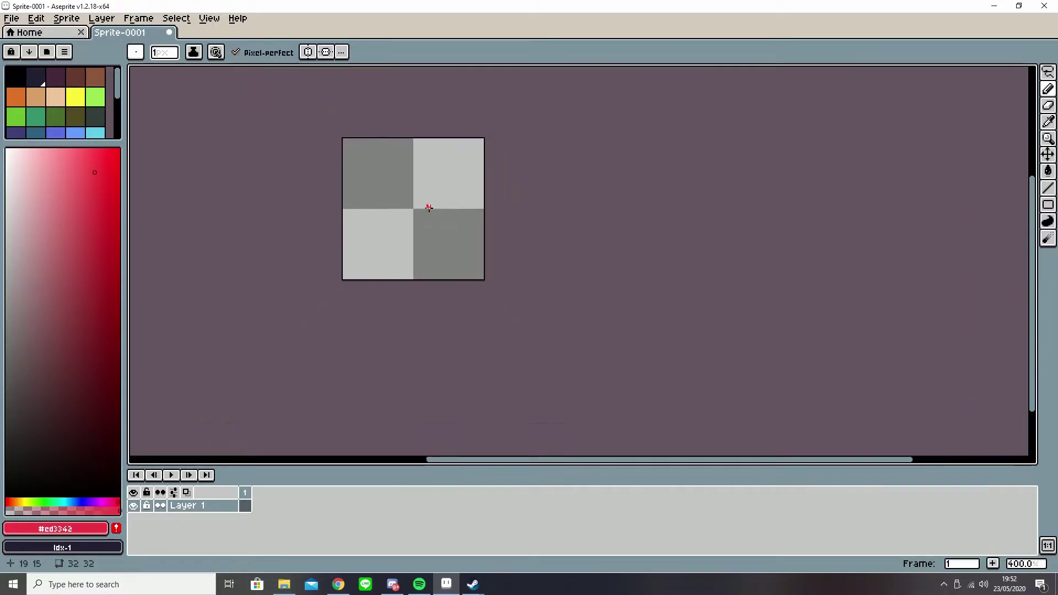
- Pick a dark grey foreground colour and scribble on the canvas with the 1 px Pencil
left_click(1048, 154)
left_click(8, 408)
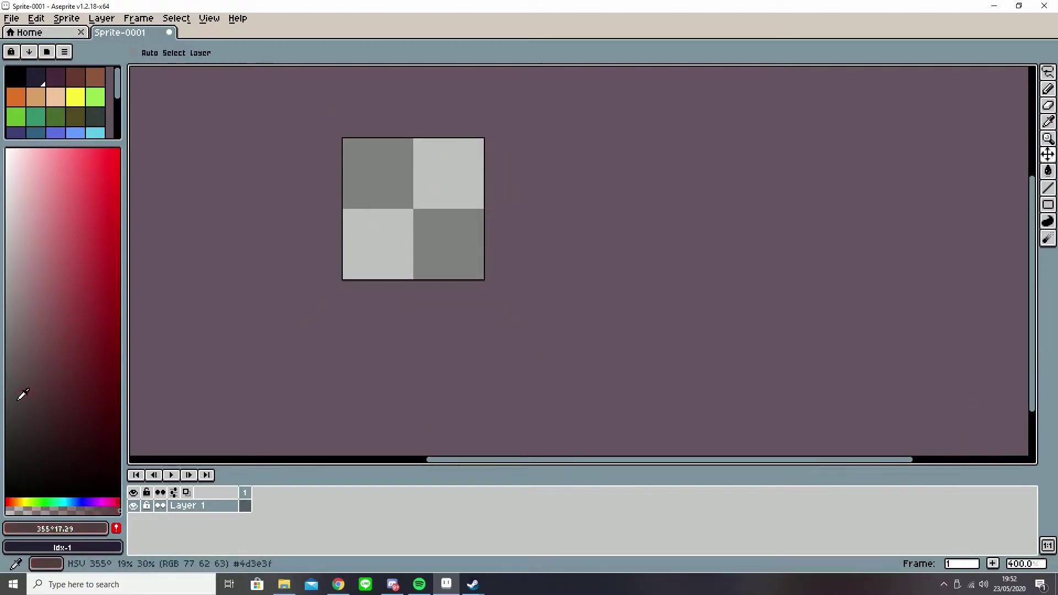
scroll(391, 171, "up", 5)
key("b")
mouse_move(381, 149)
left_mouse_down()
mouse_move(435, 204)
mouse_move(486, 183)
left_mouse_up()
- Lasso part of the dark grey scribble, move it down towards the canvas's lower right, and deselect it
key("q")
mouse_move(491, 123)
left_mouse_down()
mouse_move(618, 205)
mouse_move(498, 125)
left_mouse_up()
mouse_move(443, 189)
left_mouse_down()
mouse_move(466, 198)
mouse_move(537, 303)
mouse_move(498, 237)
left_mouse_up()
left_click(686, 238)
mouse_move(711, 238)
left_mouse_down()
mouse_move(633, 174)
mouse_move(618, 212)
left_mouse_up()
scroll(633, 175, "down", 2)
- Move the layer's artwork down with the Move tool and scribble a small dark grey Pencil patch in the upper-left quadrant
key("v")
left_click_drag(479, 249, 479, 295)
key("b")
left_click_drag(456, 170, 465, 180)
- Lasso the scribble near the canvas centre, shift it slightly, and deselect it
key("q")
mouse_move(559, 233)
left_mouse_down()
mouse_move(506, 233)
mouse_move(572, 267)
mouse_move(578, 249)
left_mouse_up()
mouse_move(526, 279)
left_mouse_down()
mouse_move(537, 293)
mouse_move(573, 279)
mouse_move(517, 273)
left_mouse_up()
left_click(685, 220)
- Shift all the layer's artwork with the Move tool, and select and delete everything on the canvas
key("v")
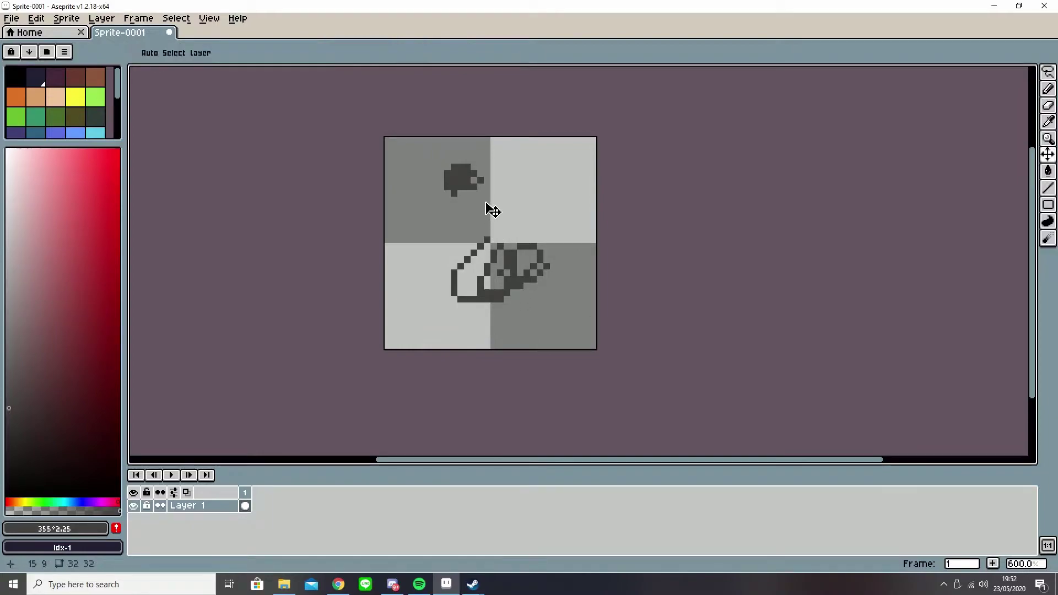
mouse_move(490, 205)
left_mouse_down()
mouse_move(483, 234)
mouse_move(489, 224)
left_mouse_up()
key("q")
key("ctrl+a")
key("Delete")
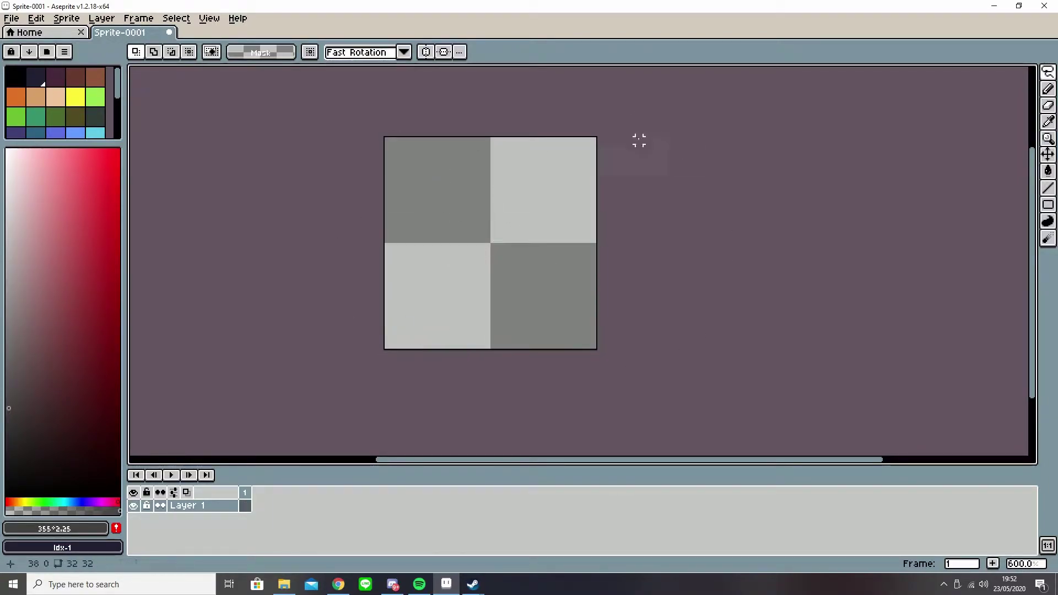
- Draw a closed dark grey leaf-shaped outline in the upper-left quadrant with the 1 px Pencil
left_click(1049, 174)
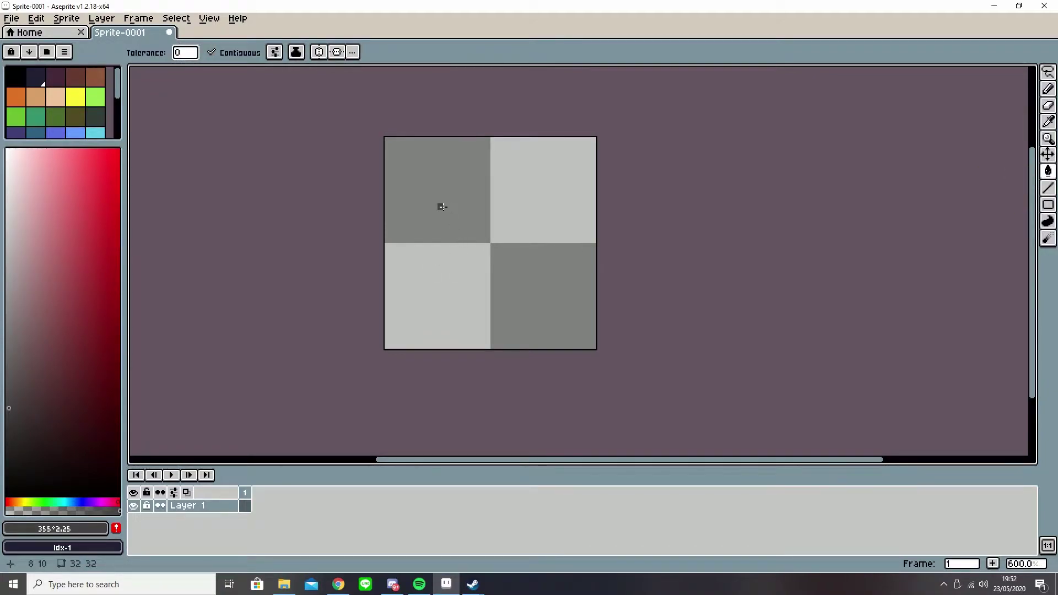
scroll(442, 207, "up", 1)
key("q")
key("b")
left_click_drag(383, 173, 460, 217)
key("ctrl+z")
mouse_move(448, 127)
left_mouse_down()
mouse_move(400, 149)
mouse_move(385, 200)
mouse_move(389, 251)
mouse_move(410, 259)
left_mouse_up()
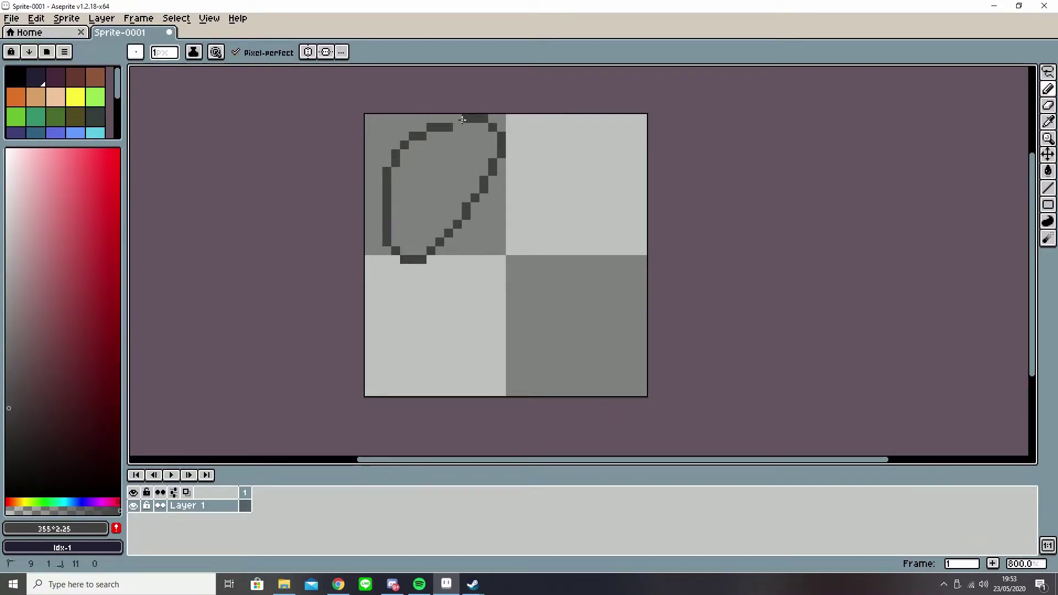
- Draw a second closed leaf-shaped outline mainly in the lower-right quadrant, undoing the scribble inside it
mouse_move(580, 233)
left_mouse_down()
mouse_move(509, 357)
mouse_move(606, 240)
mouse_move(582, 233)
left_mouse_up()
mouse_move(581, 260)
left_mouse_down()
mouse_move(601, 243)
mouse_move(553, 298)
left_mouse_up()
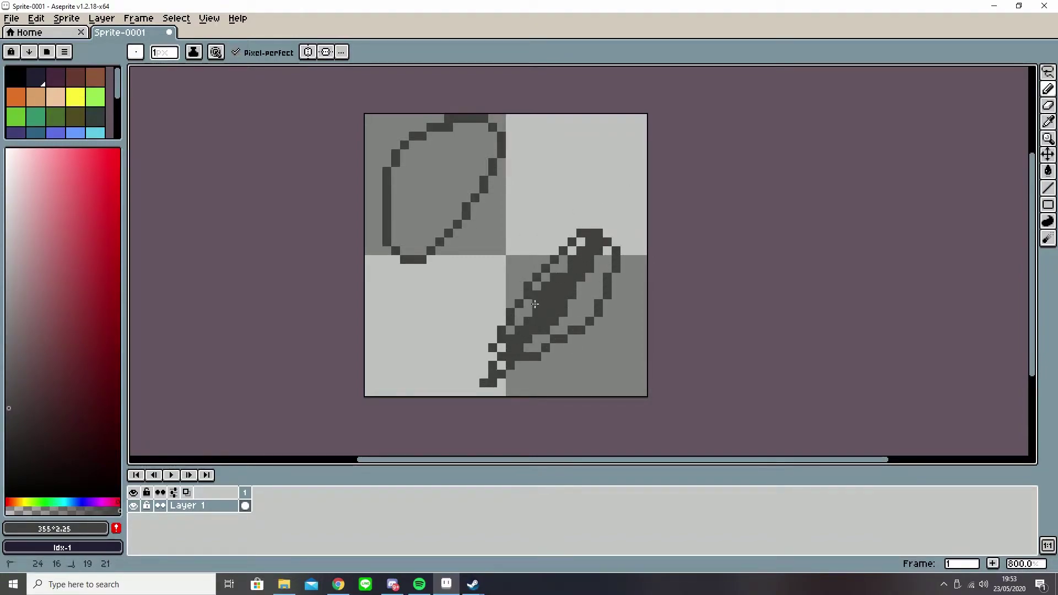
key("ctrl+z")
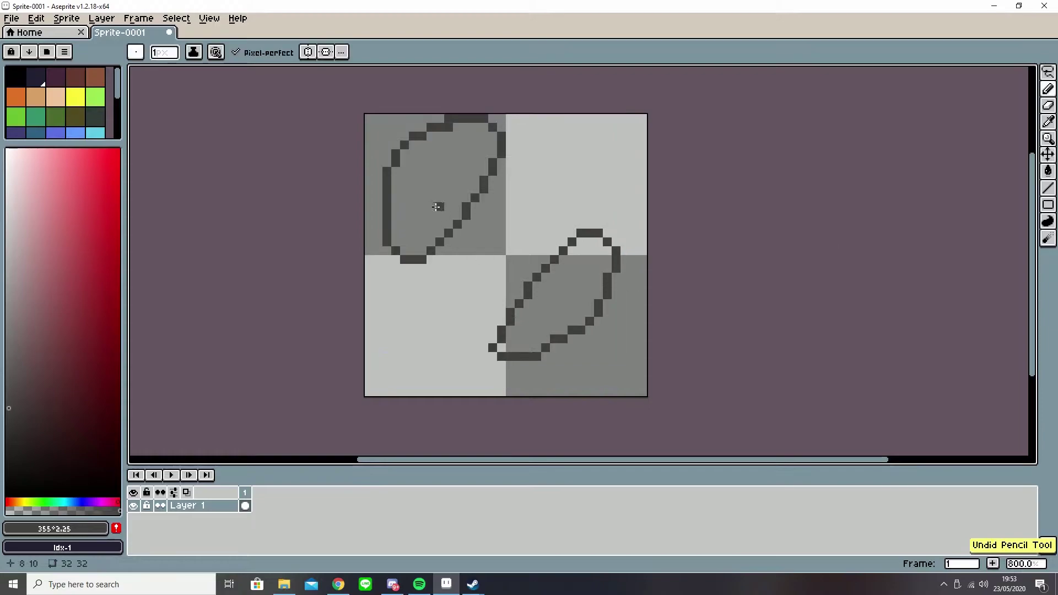
- Fill the upper-left outline with dark grey using the Paint Bucket, and undo the fill and both outlines
key("g")
left_click(420, 186)
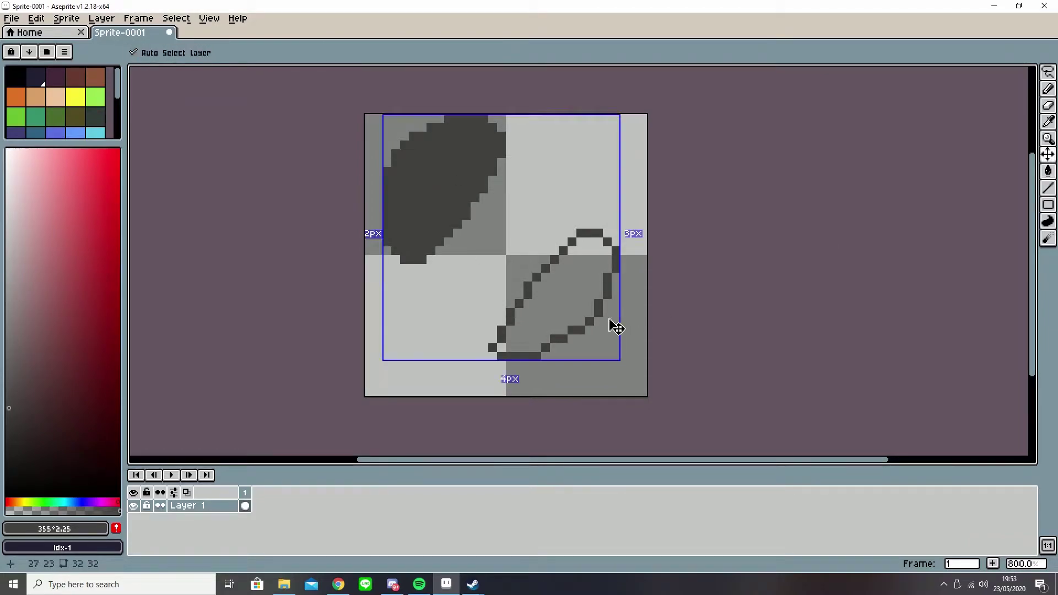
key("ctrl+z")
key("ctrl+z")
key("ctrl+z")
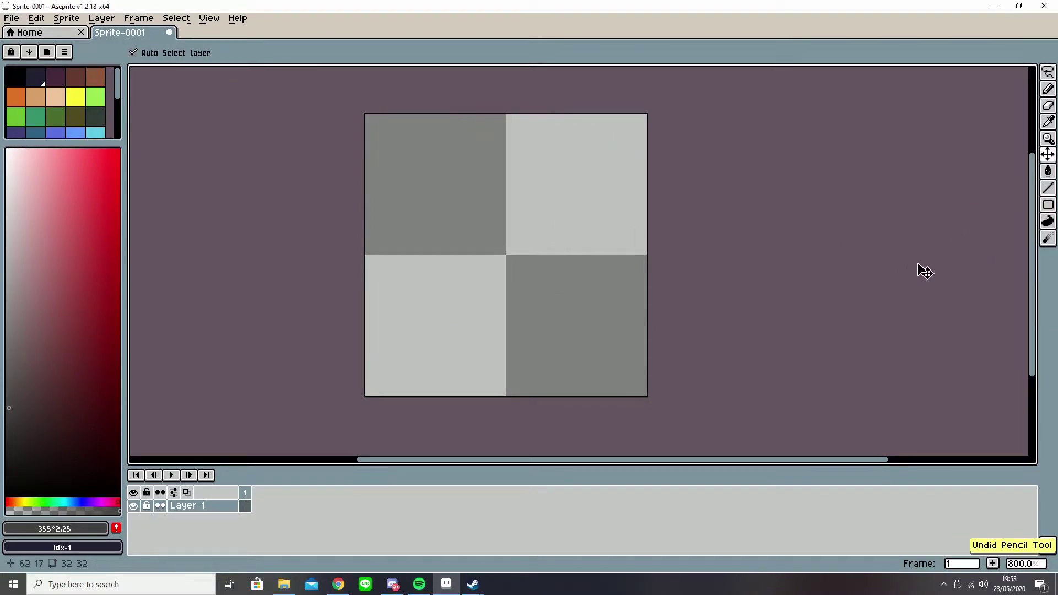
- Try a rectangle outline about 8 × 5 px with a 3 px brush in the upper-left quadrant and undo it
left_click(1049, 209)
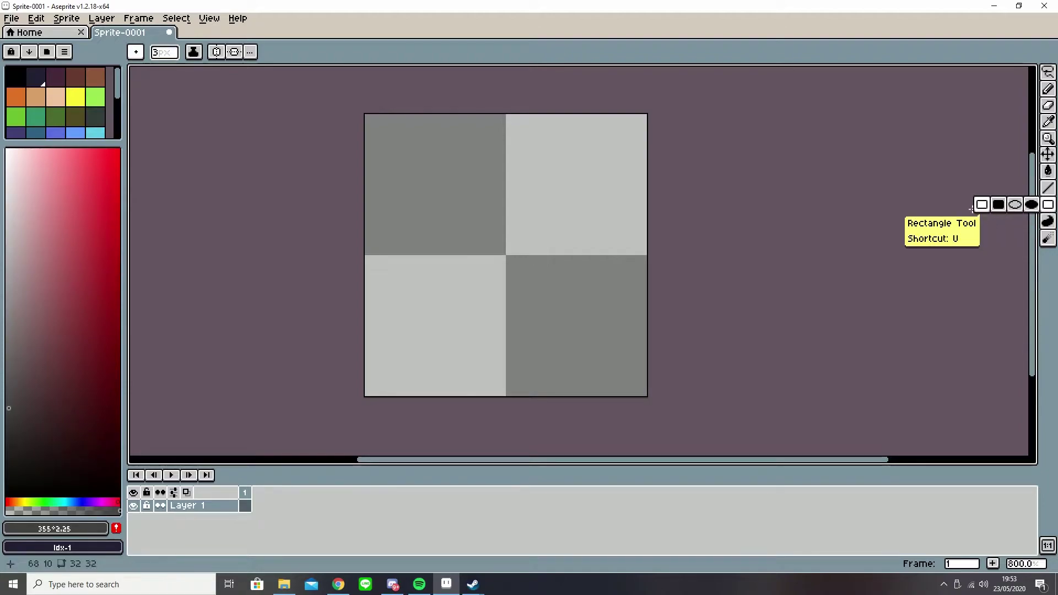
left_click_drag(387, 136, 451, 171)
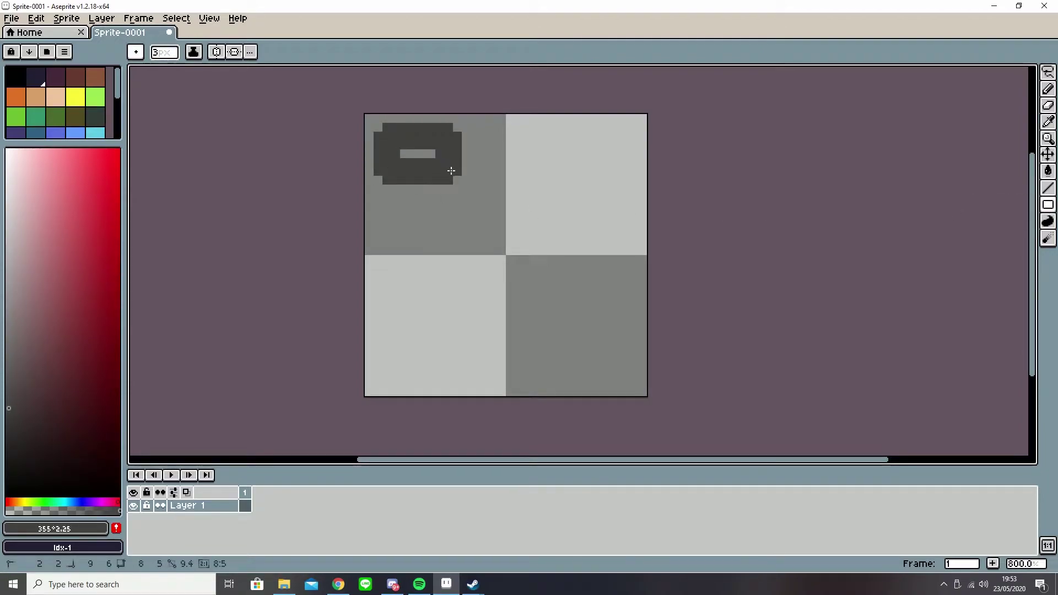
key("ctrl+z")
- Reduce the Rectangle brush to 1 px and draw a wide rectangle outline across the canvas's upper half
key("minus")
key("minus")
scroll(451, 180, "up", 1)
left_click_drag(338, 98, 638, 225)
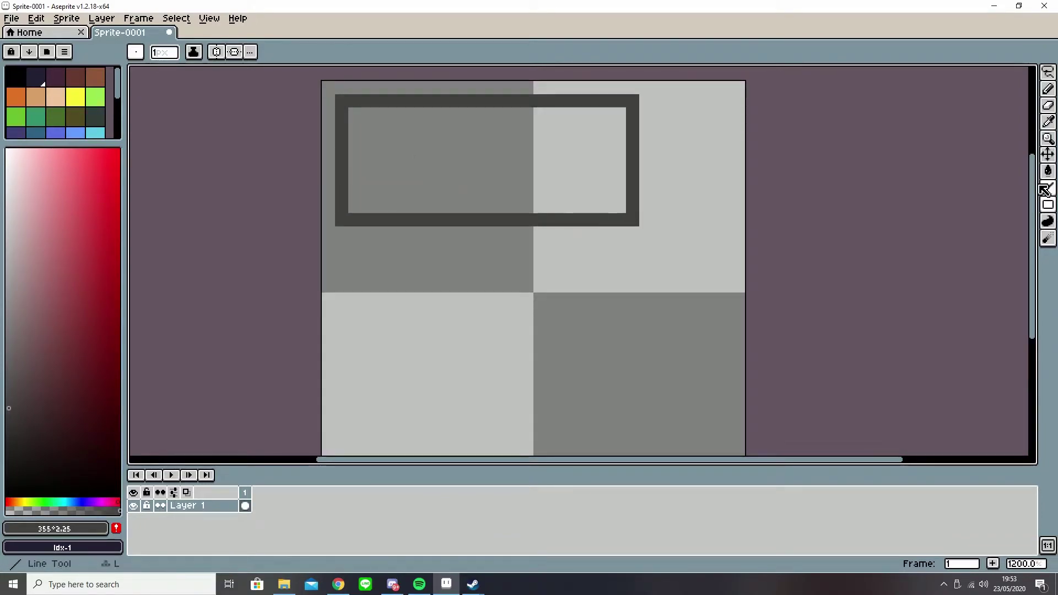
- Try a Filled Rectangle below the rectangle outline, and undo both rectangles
mouse_move(1047, 206)
left_click_drag(338, 243, 631, 349)
scroll(663, 274, "down", 3)
key("ctrl+z")
key("ctrl+z")
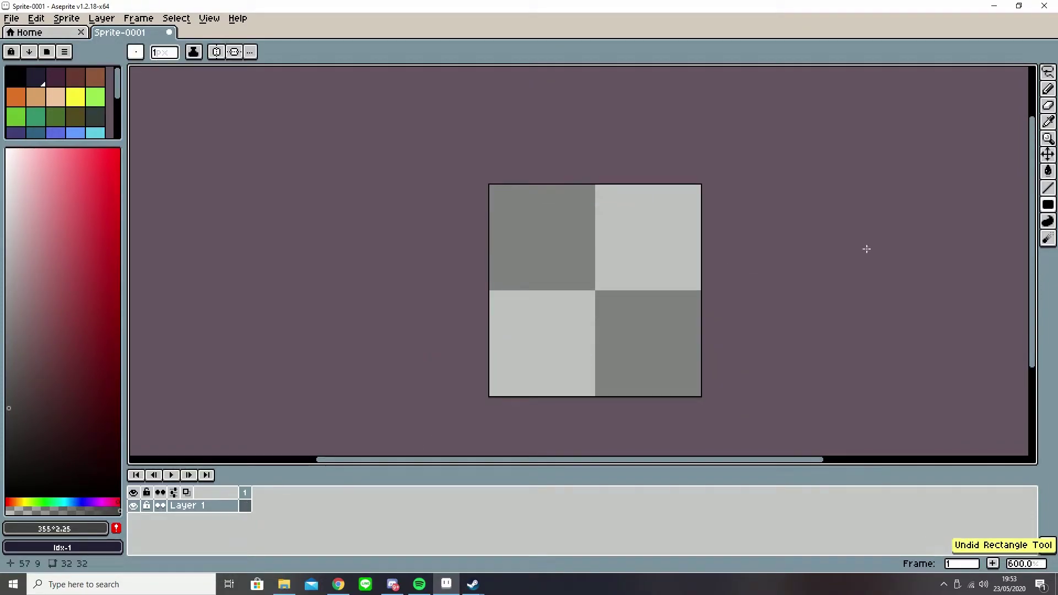
- Try a large filled crescent shape with the Contour tool at 1 px and undo it
left_click(1047, 220)
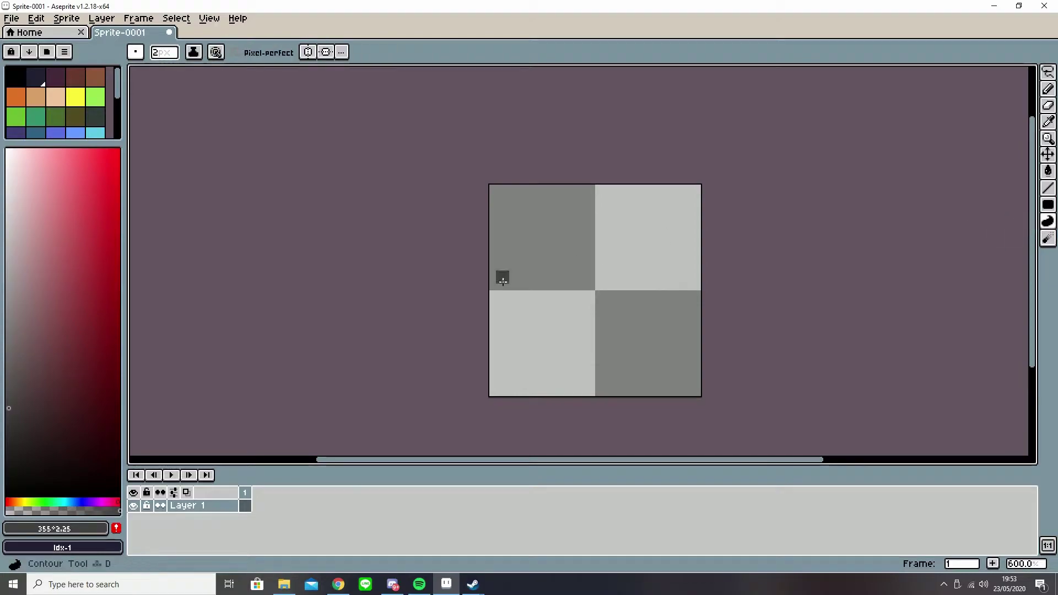
scroll(633, 239, "up", 1)
key("minus")
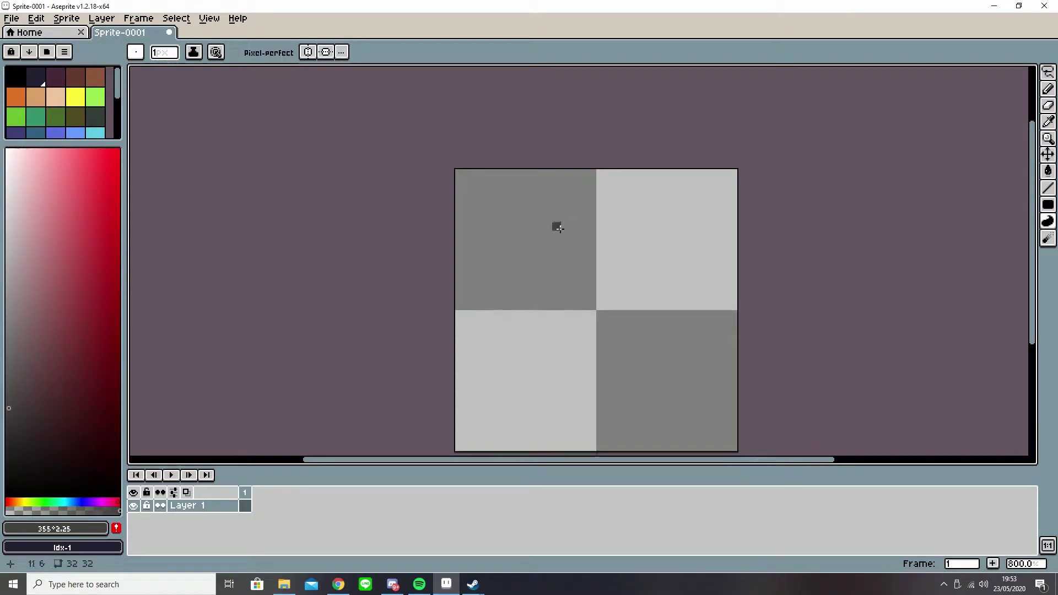
mouse_move(567, 193)
left_mouse_down()
mouse_move(648, 232)
mouse_move(680, 265)
left_mouse_up()
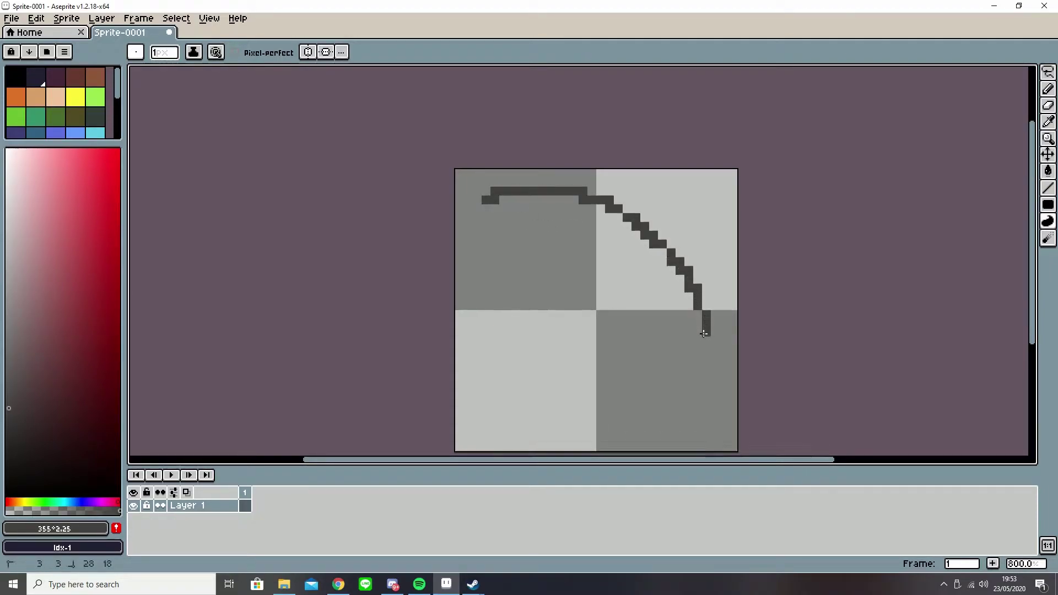
left_click_drag(546, 386, 591, 309)
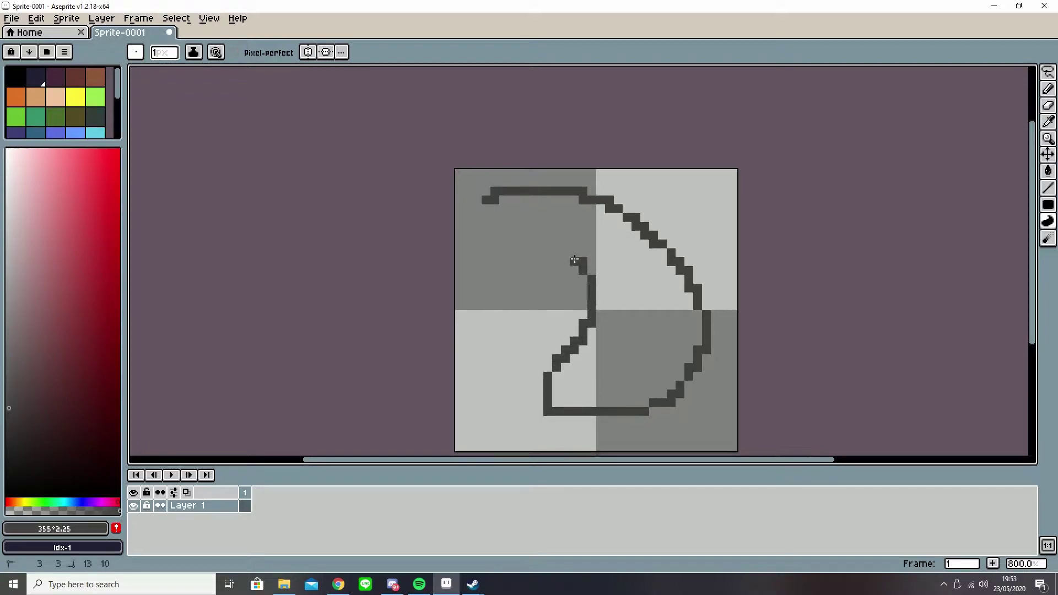
left_click_drag(575, 259, 494, 208)
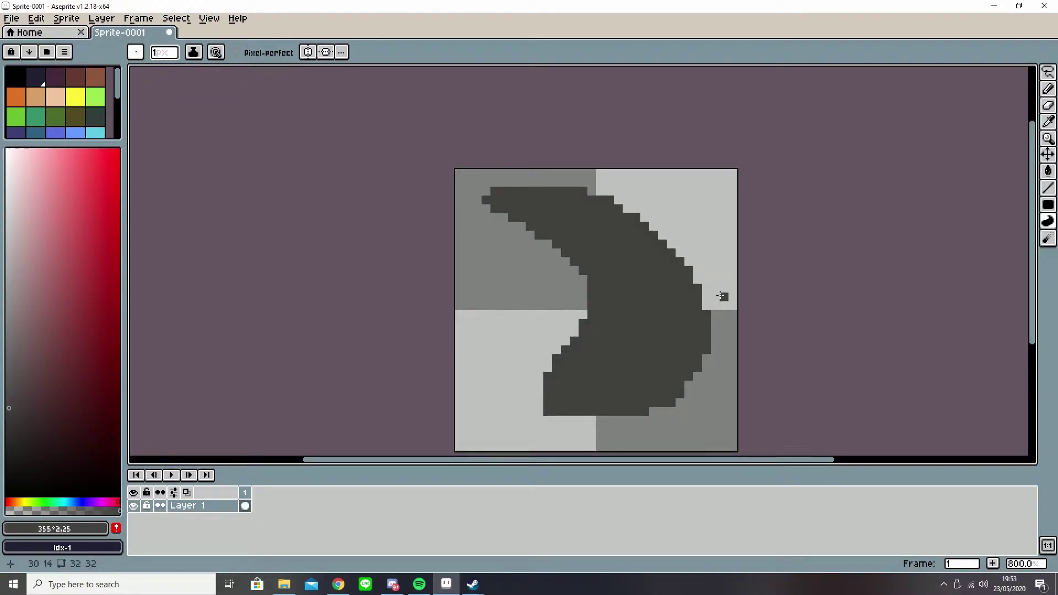
key("ctrl+z")
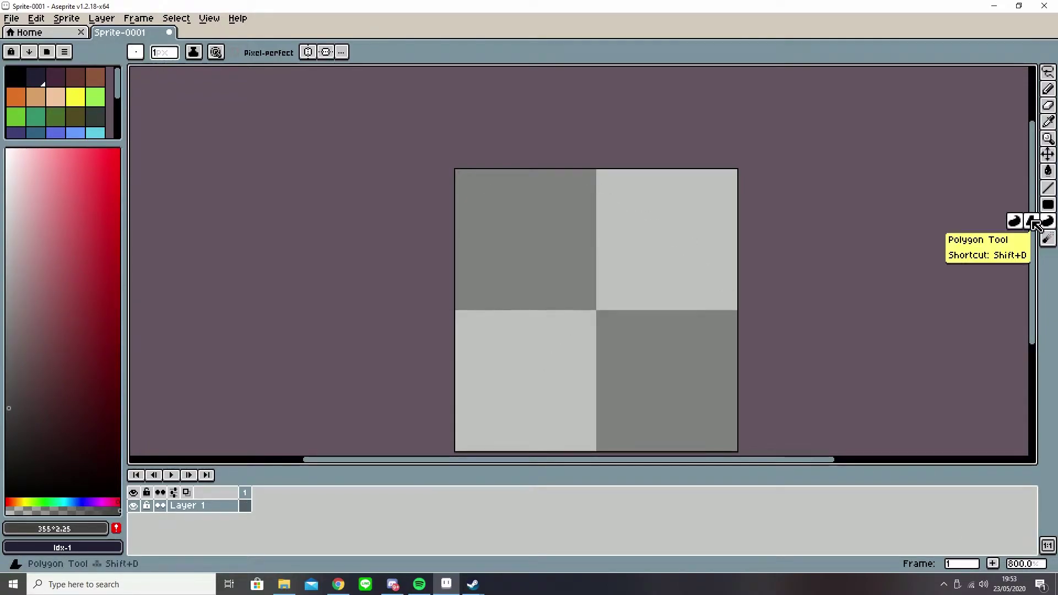
- Draw connected straight zigzag segments across the canvas with the Polygon tool
left_click(1036, 221)
left_click_drag(528, 208, 691, 382)
left_click_drag(618, 438, 488, 413)
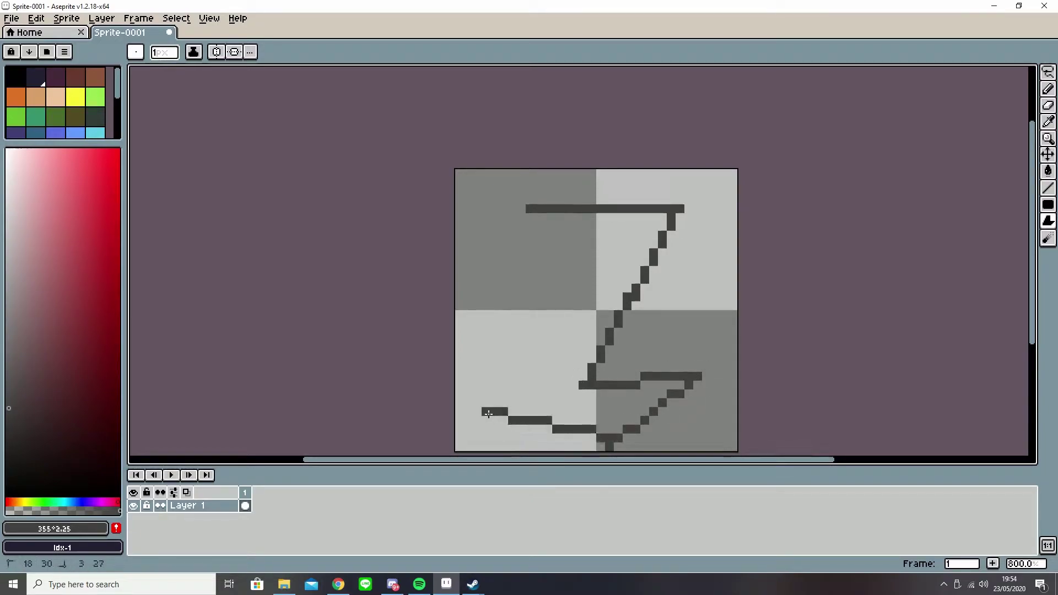
mouse_move(535, 207)
left_mouse_down()
mouse_move(473, 380)
mouse_move(484, 408)
left_mouse_up()
- Undo the Polygon tool segments and redo the canvas clear
key("ctrl+z")
key("ctrl+z")
key("ctrl+z")
key("ctrl+z")
key("ctrl+z")
key("ctrl+z")
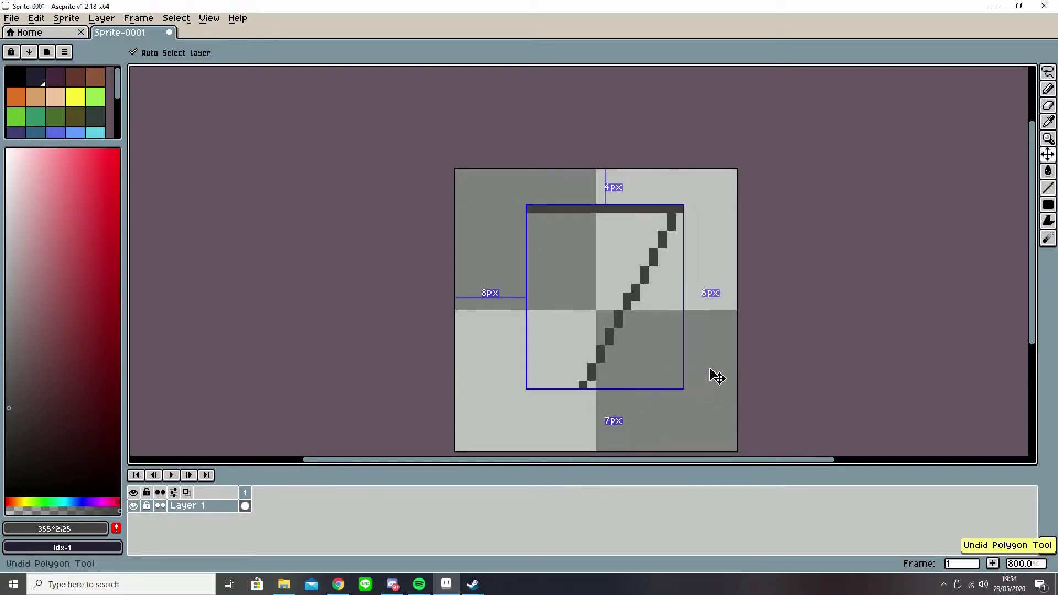
key("ctrl+y")
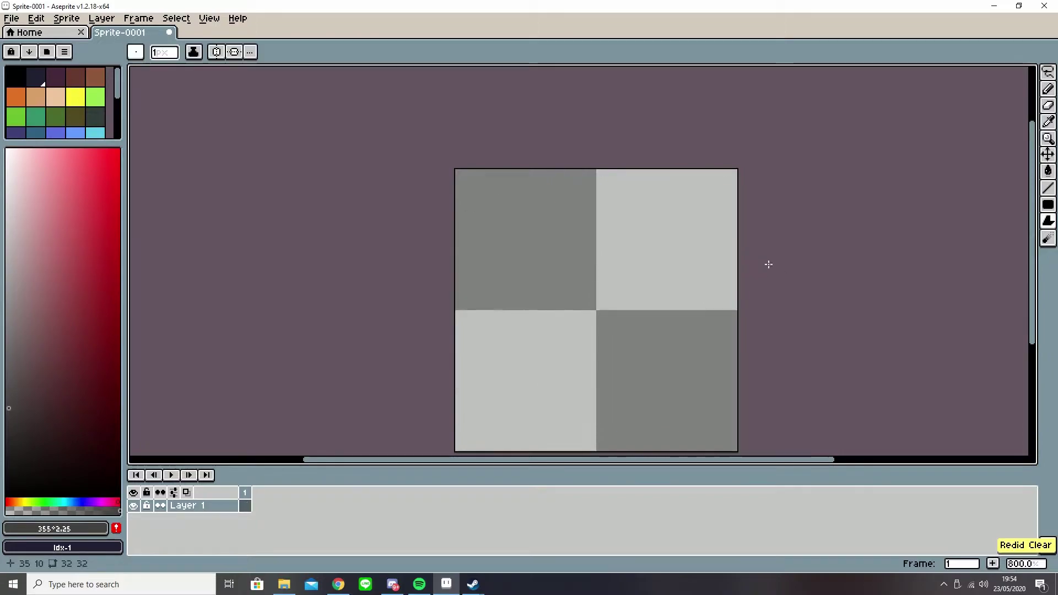
- Paint a large pale pink disc near the canvas centre with the Pencil tool's round brush enlarged to about 22 px
left_click(1049, 241)
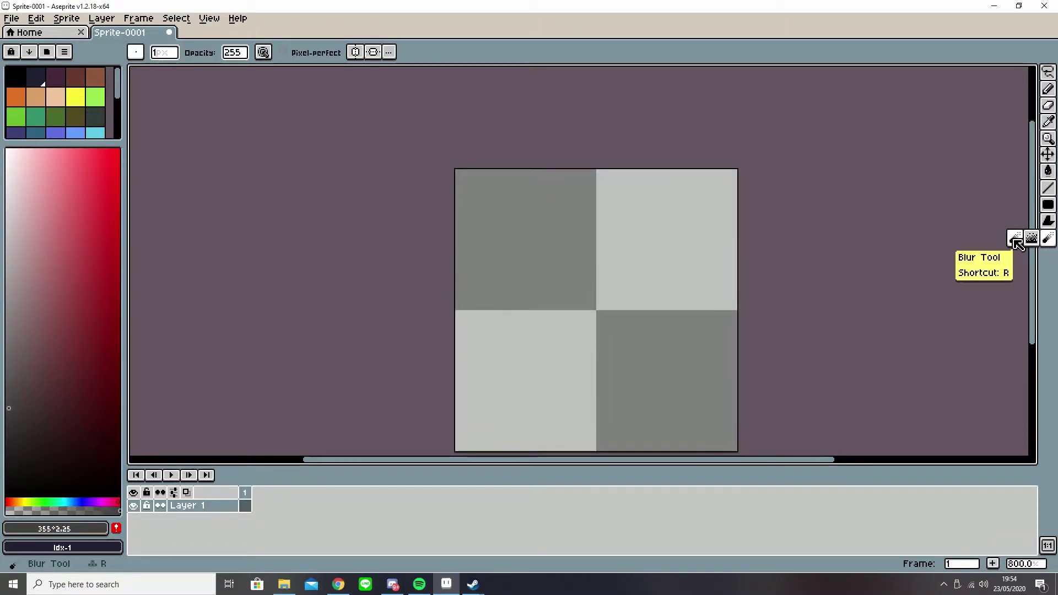
left_click(32, 242)
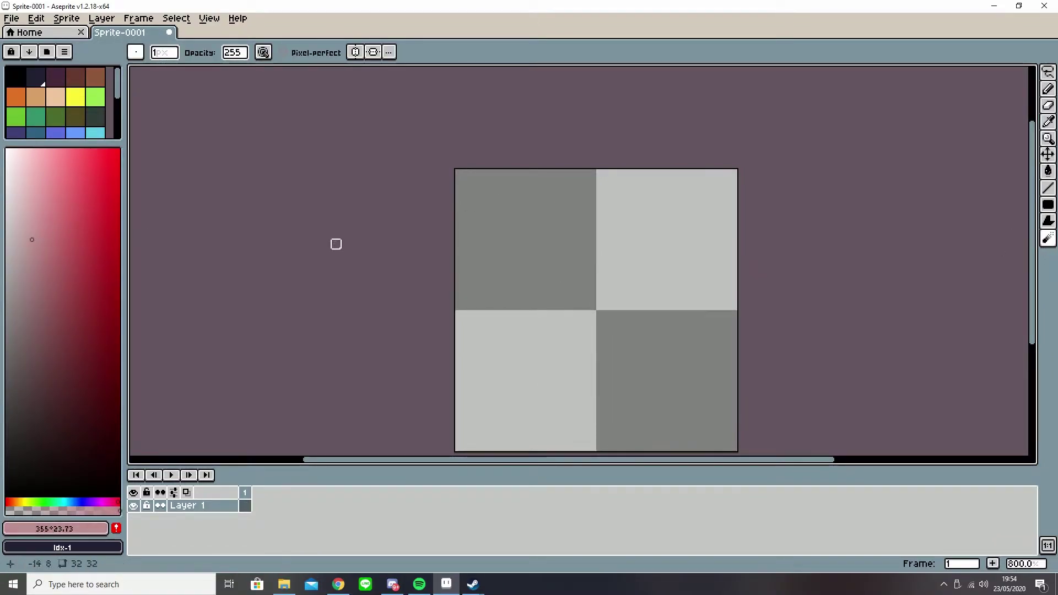
key("b")
key("plus")
key("plus")
key("plus")
key("plus")
key("plus")
key("plus")
key("plus")
key("plus")
key("plus")
key("plus")
key("plus")
key("plus")
key("plus")
key("plus")
key("plus")
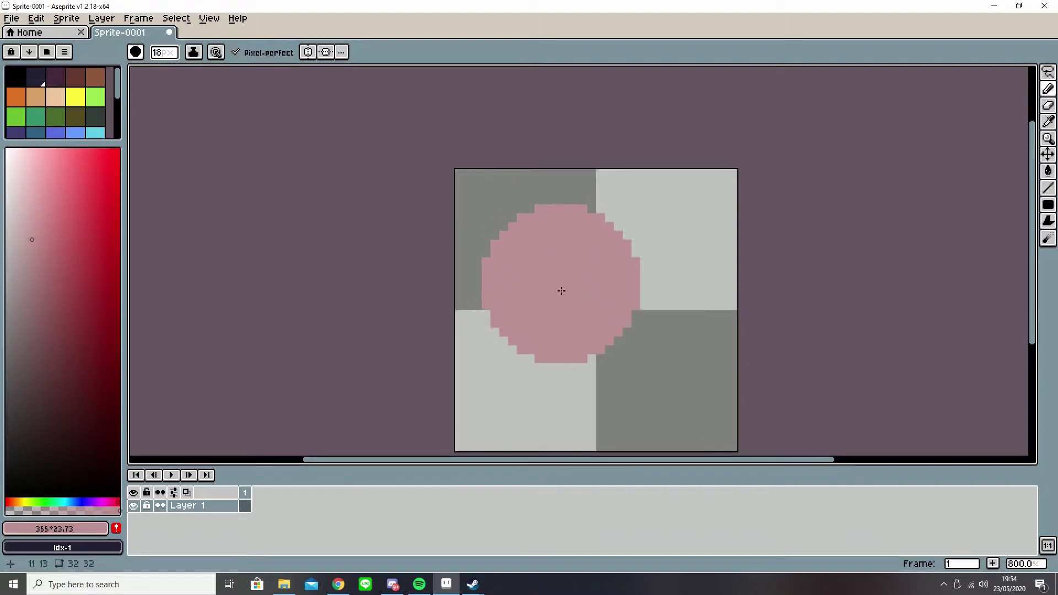
left_click(592, 305)
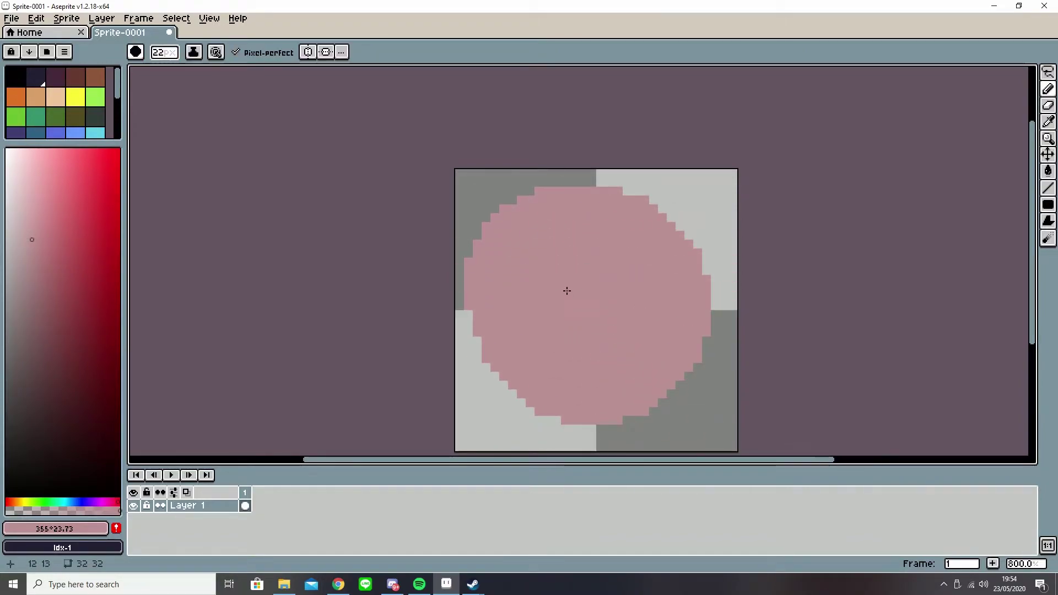
- Pick a deeper pinkish red and paint a 22 px round dab inside the pale pink disc
left_click(64, 234)
key("v")
key("b")
scroll(575, 315, "up", 10)
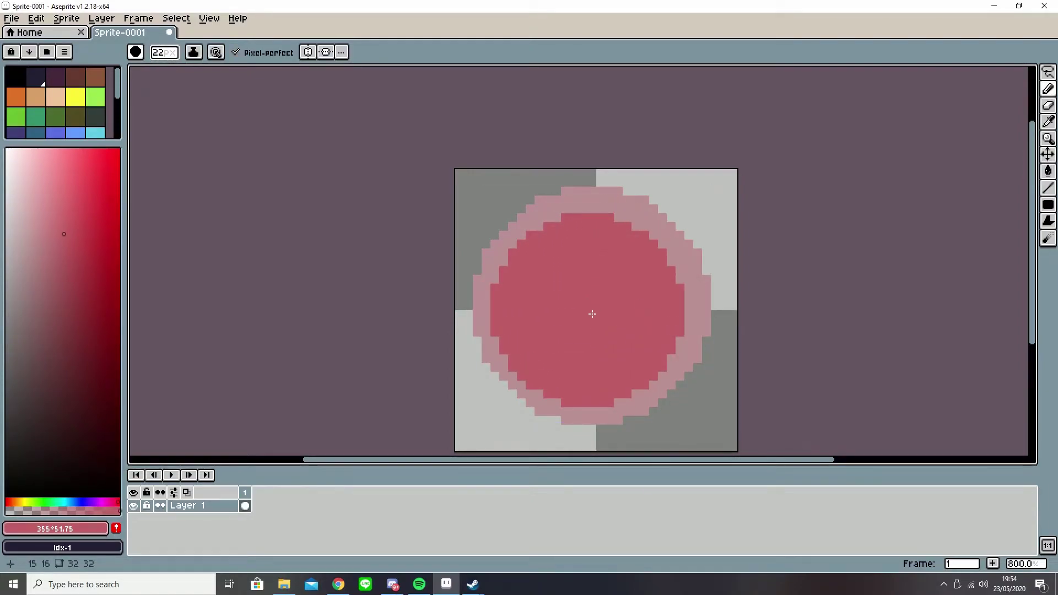
- Soften the outer edges of the two-tone disc all the way round with the Blur tool at 6 px and opacity 255
left_click(1047, 238)
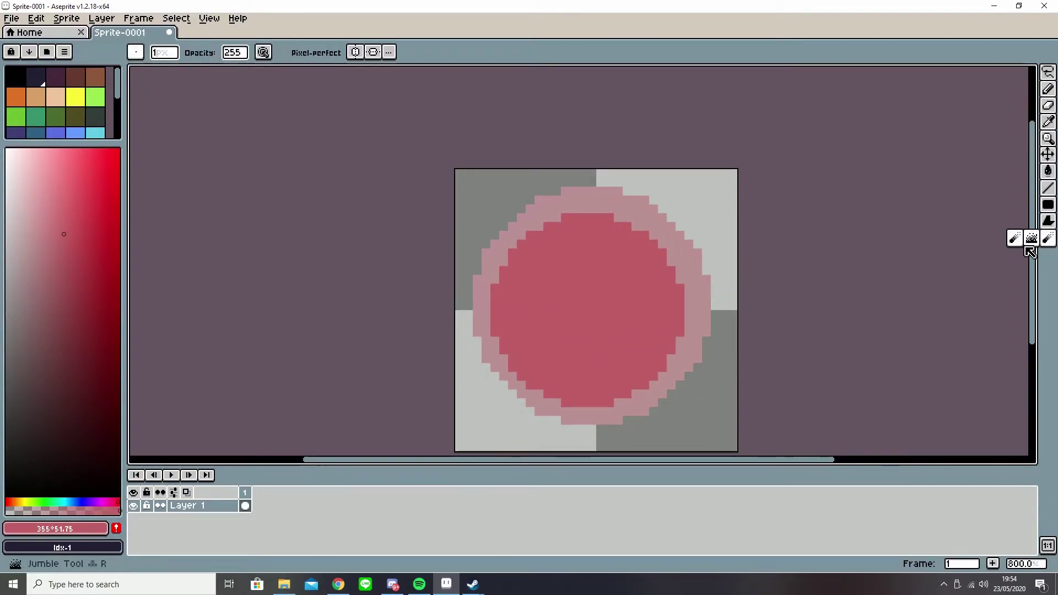
key("b")
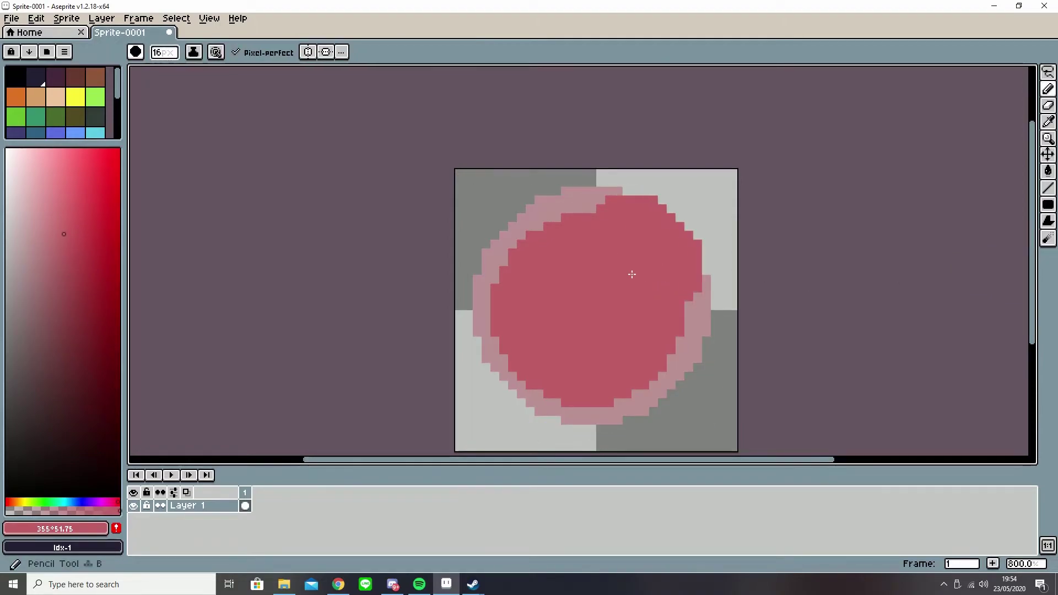
left_click(1047, 238)
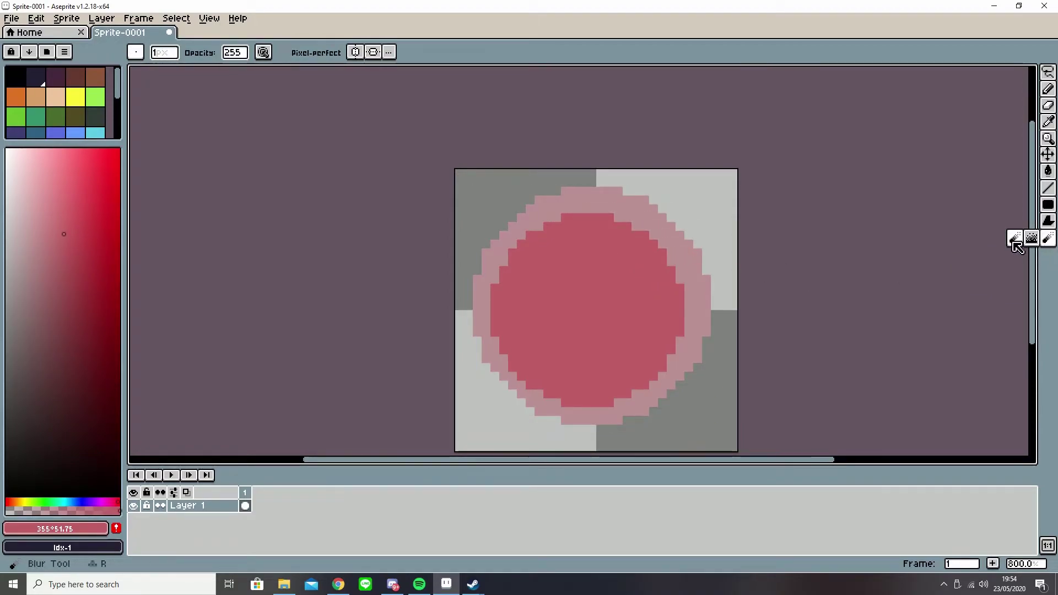
mouse_move(583, 222)
left_mouse_down()
mouse_move(623, 222)
mouse_move(667, 249)
mouse_move(684, 292)
mouse_move(675, 354)
mouse_move(622, 398)
mouse_move(565, 418)
mouse_move(526, 407)
mouse_move(477, 330)
mouse_move(473, 266)
mouse_move(490, 239)
mouse_move(570, 192)
mouse_move(631, 184)
mouse_move(499, 268)
mouse_move(487, 328)
left_mouse_up()
mouse_move(527, 380)
left_mouse_down()
mouse_move(619, 221)
mouse_move(701, 220)
mouse_move(674, 354)
mouse_move(711, 337)
left_mouse_up()
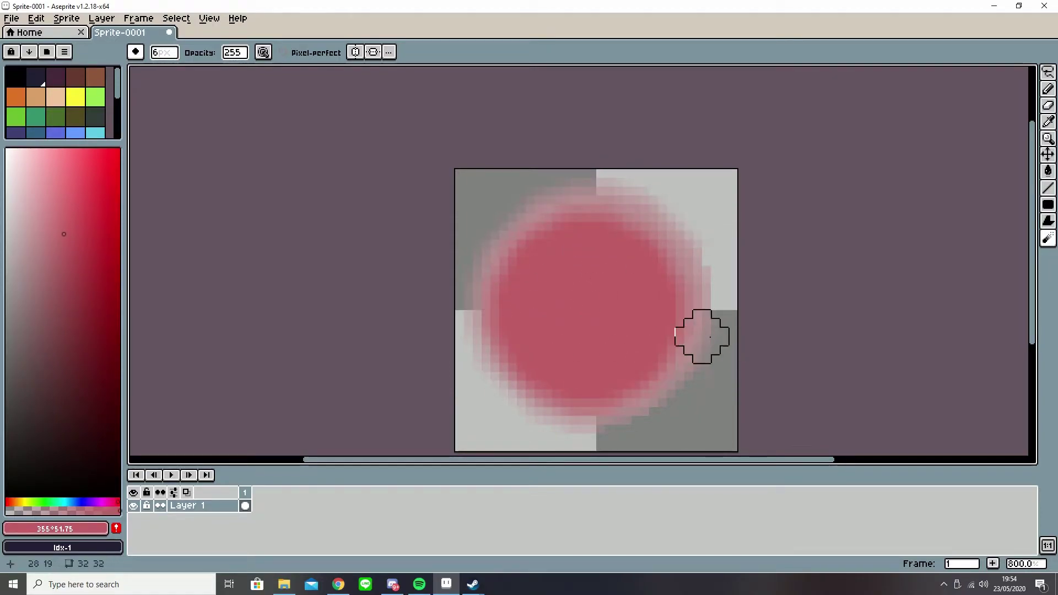
- Undo the blur strokes and both painted discs until the canvas is empty
scroll(741, 306, "down", 1)
scroll(688, 303, "right", 2)
scroll(627, 314, "up", 1)
key("ctrl+z")
key("ctrl+z")
key("ctrl+z")
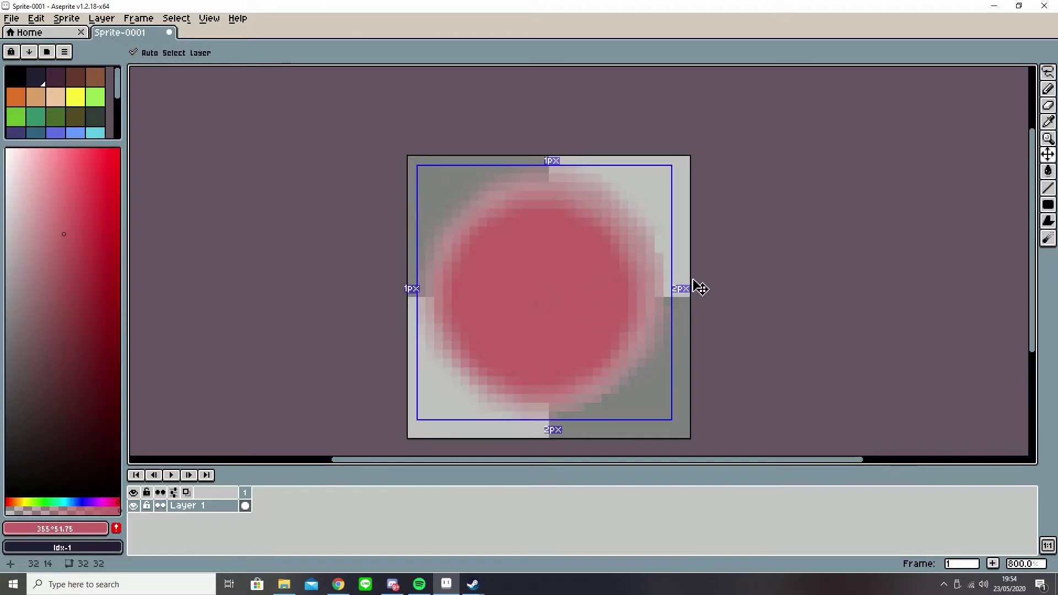
key("ctrl+z")
key("ctrl+z")
key("ctrl+z")
key("ctrl+z")
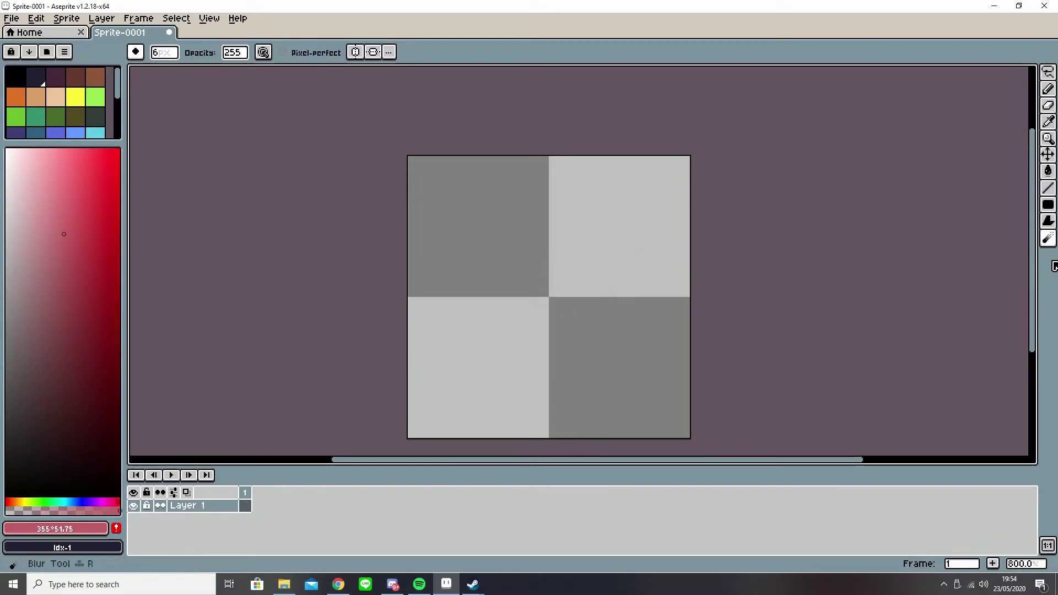
- Try short freehand strokes with the Pencil tool at 1 px and undo them
left_click(1031, 243)
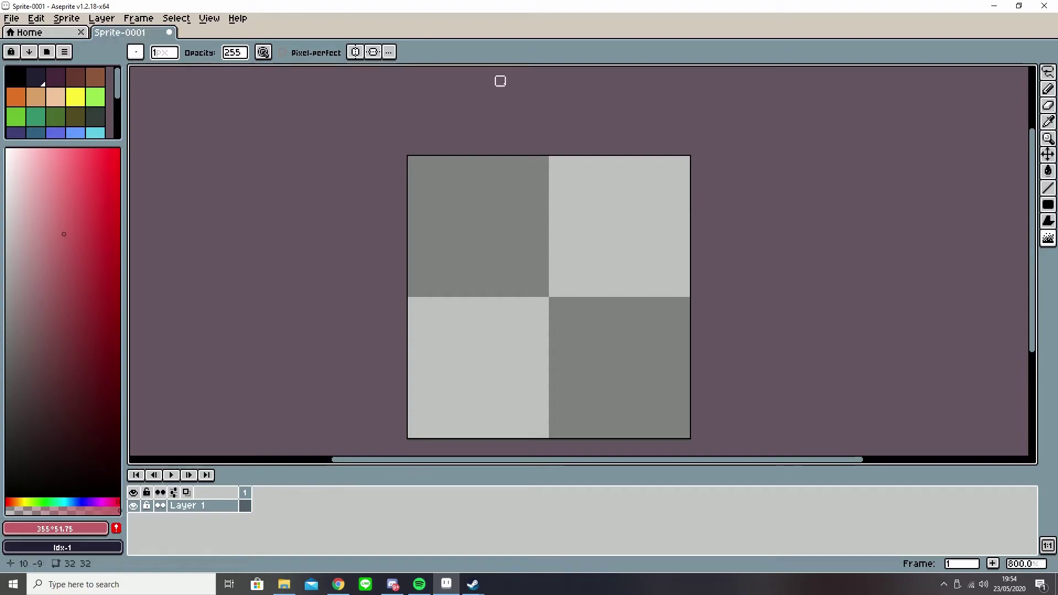
key("b")
left_click(136, 52)
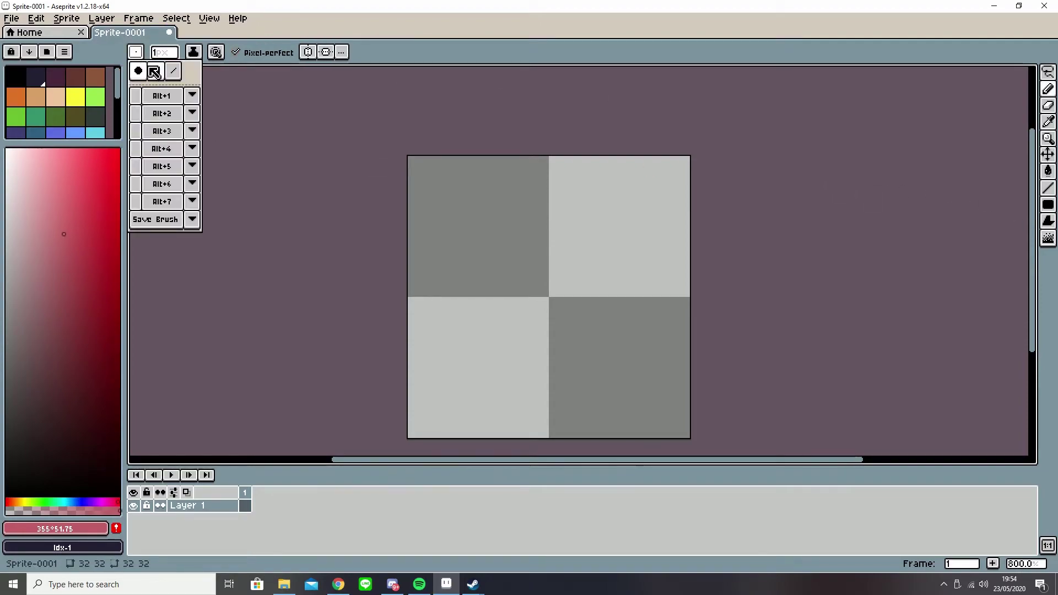
left_click_drag(447, 213, 452, 214)
left_click_drag(511, 267, 590, 248)
key("ctrl+z")
key("ctrl+z")
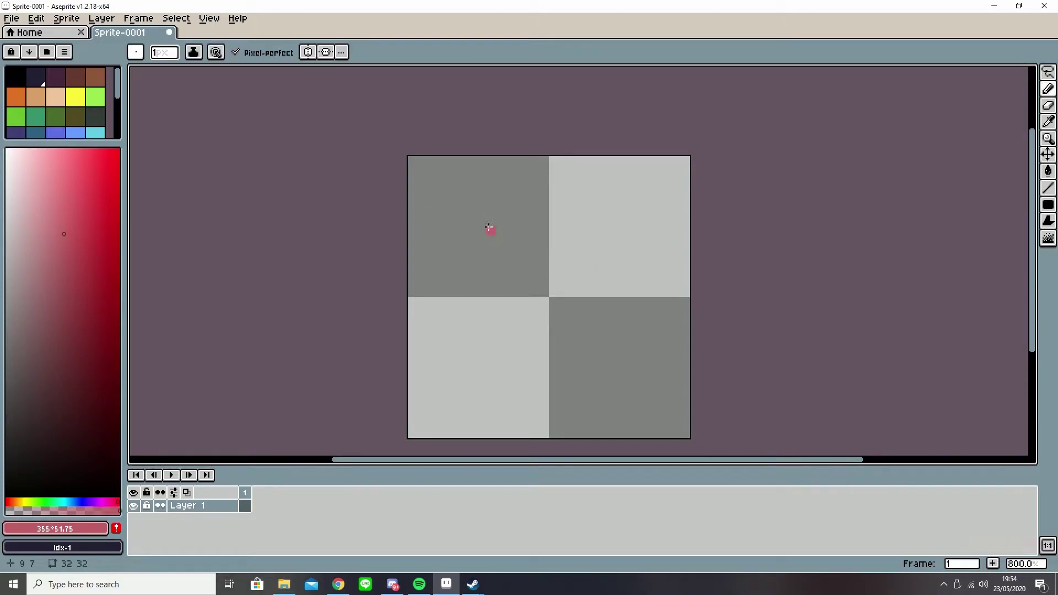
- Stamp several separate 3 px round-brush dabs across the upper half of the canvas and undo them
key("ctrl")
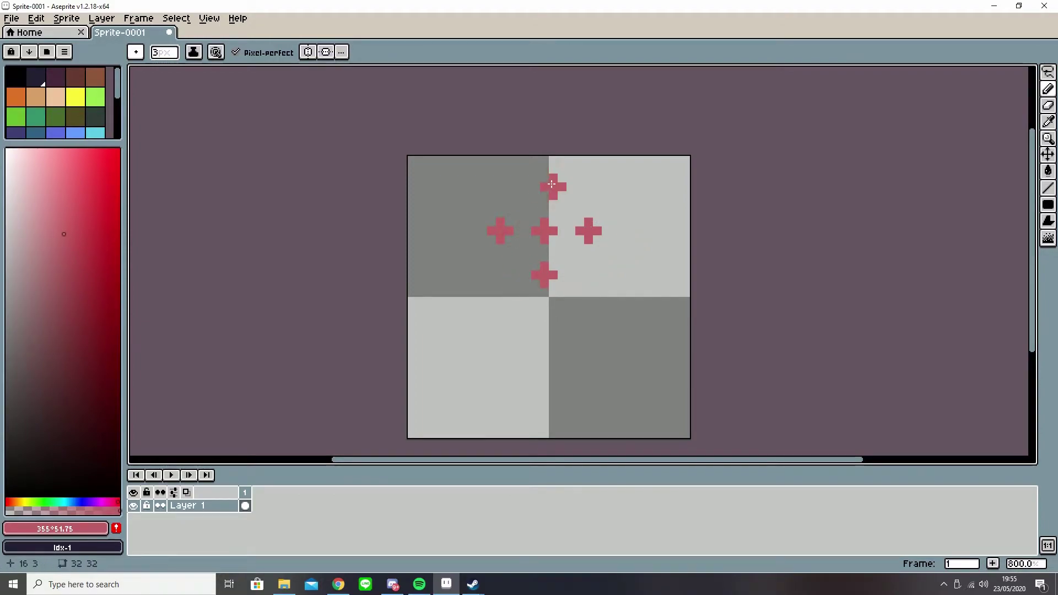
scroll(694, 251, "down", 3)
key("ctrl+z")
key("ctrl+z")
key("ctrl+z")
key("ctrl+z")
key("ctrl+z")
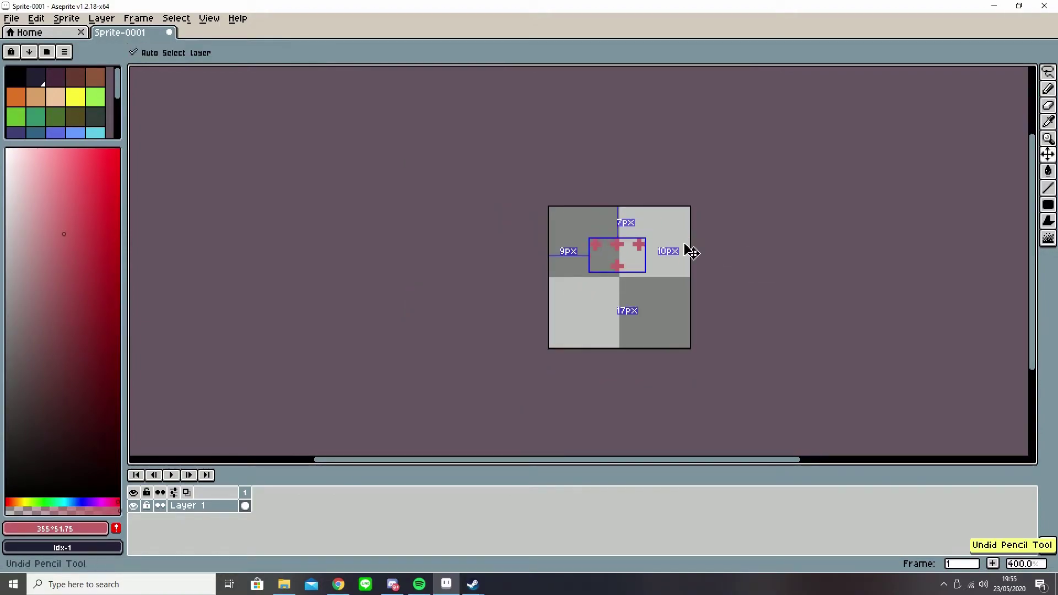
- Switch to the square brush, try dabs at 3 px and 1 px, and undo them
scroll(670, 238, "up", 3)
left_click(135, 51)
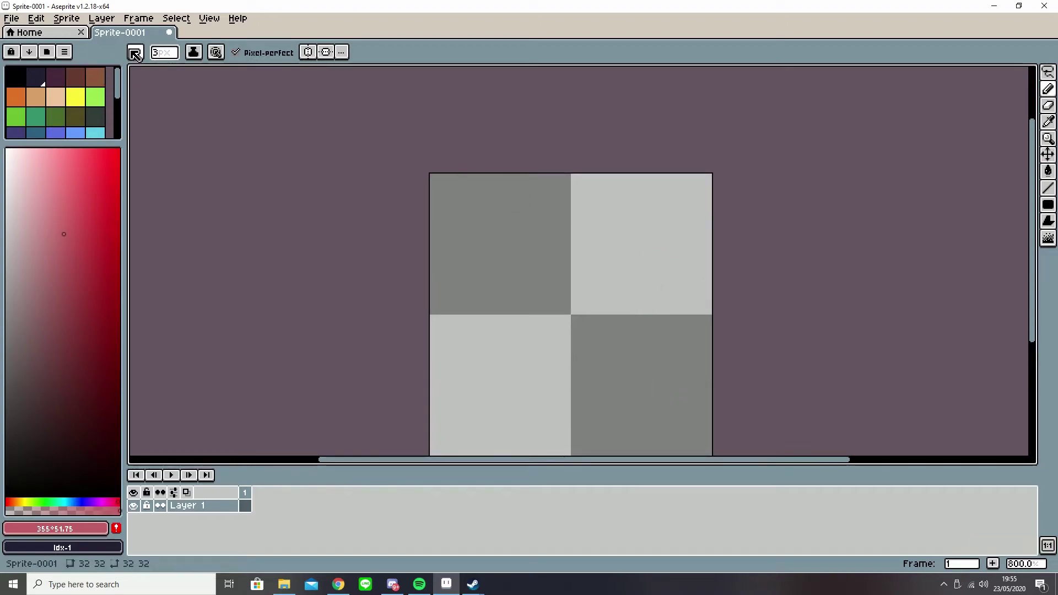
left_click(156, 71)
left_click(513, 248)
left_click(584, 248)
key("ctrl+z")
key("ctrl+z")
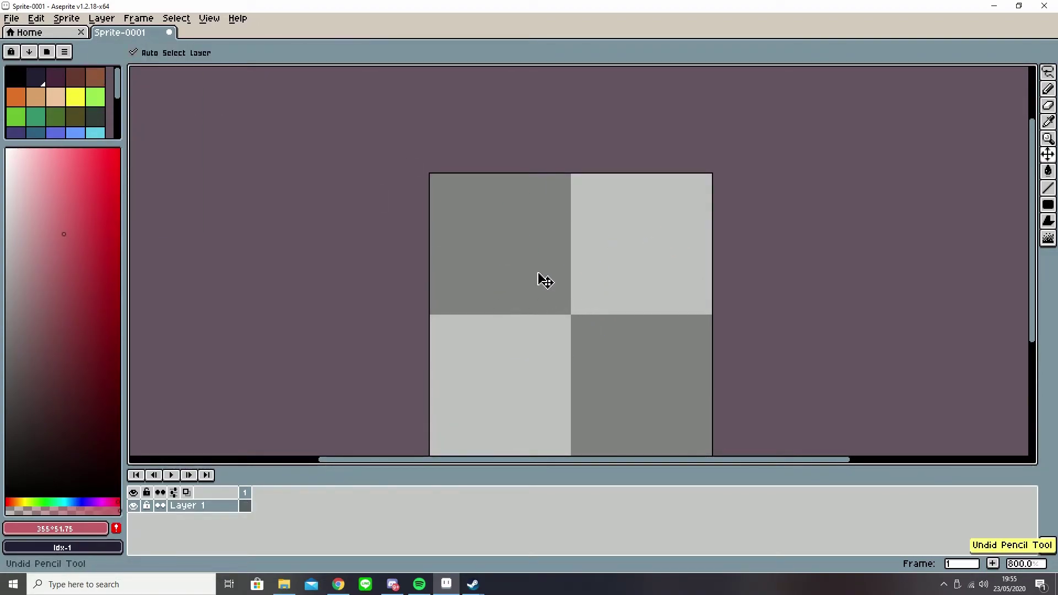
key("minus")
key("minus")
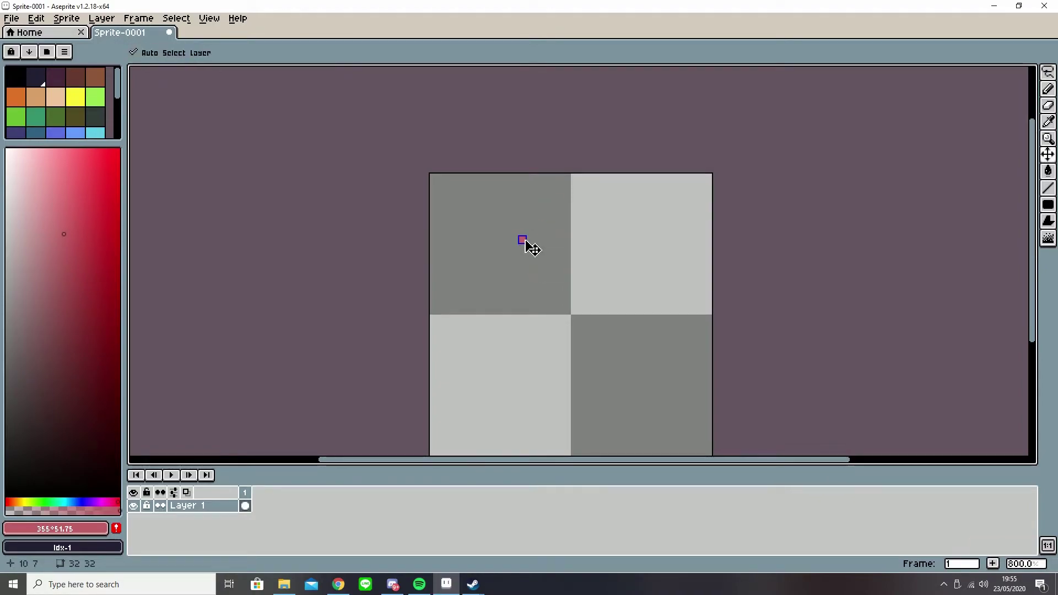
key("ctrl+z")
- Enlarge the square brush to at least 13 px and reduce it again, previewing it on the canvas without painting
key("plus")
key("plus")
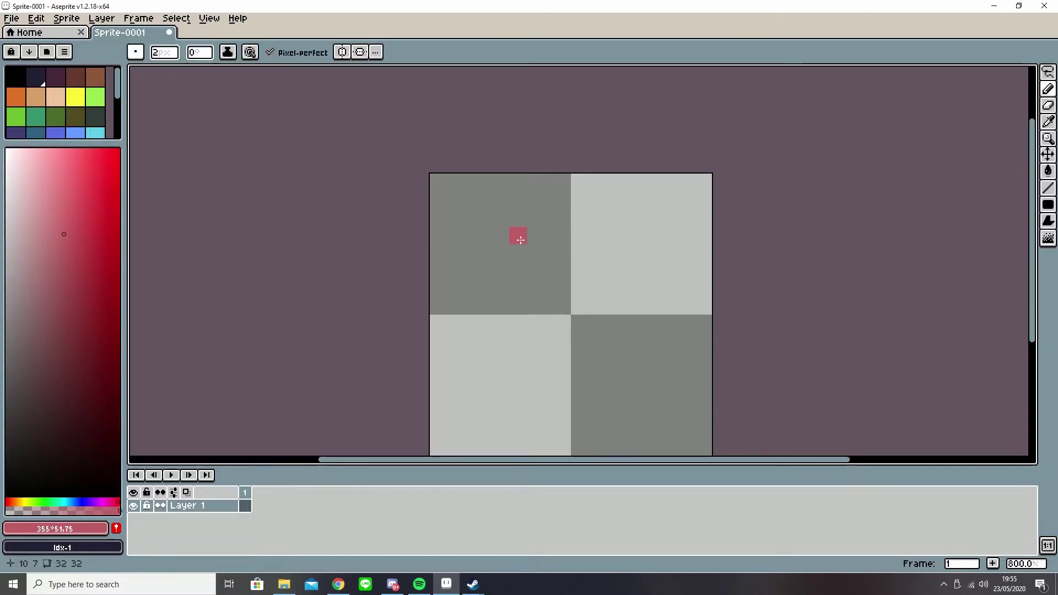
key("plus")
key("plus")
key("plus")
key("plus")
key("plus")
key("plus")
key("plus")
key("plus")
key("plus")
key("plus")
key("plus")
key("plus")
key("plus")
key("plus")
key("plus")
key("plus")
key("plus")
key("plus")
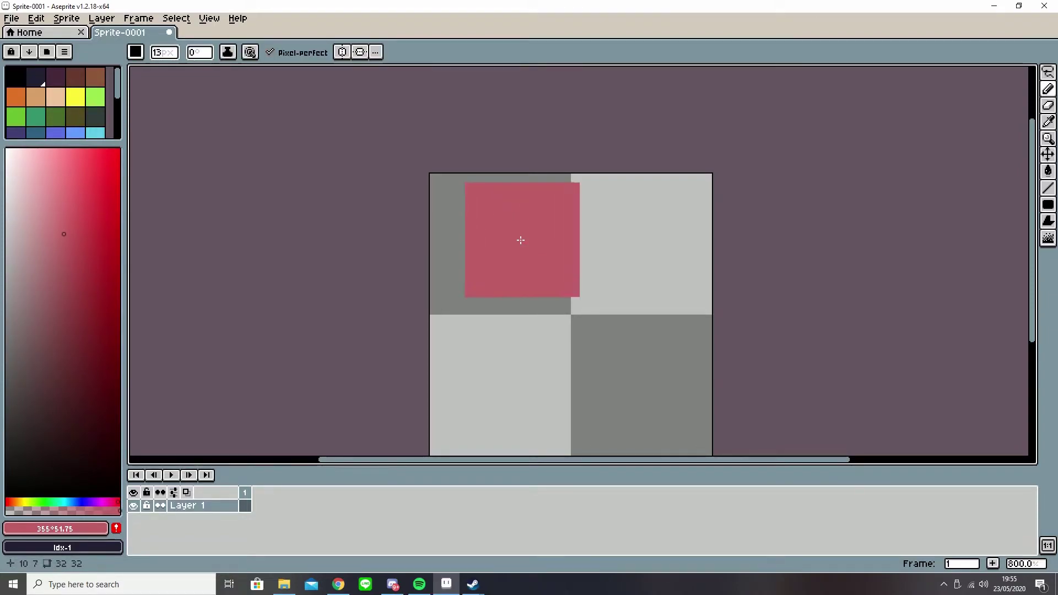
scroll(561, 326, "down", 20)
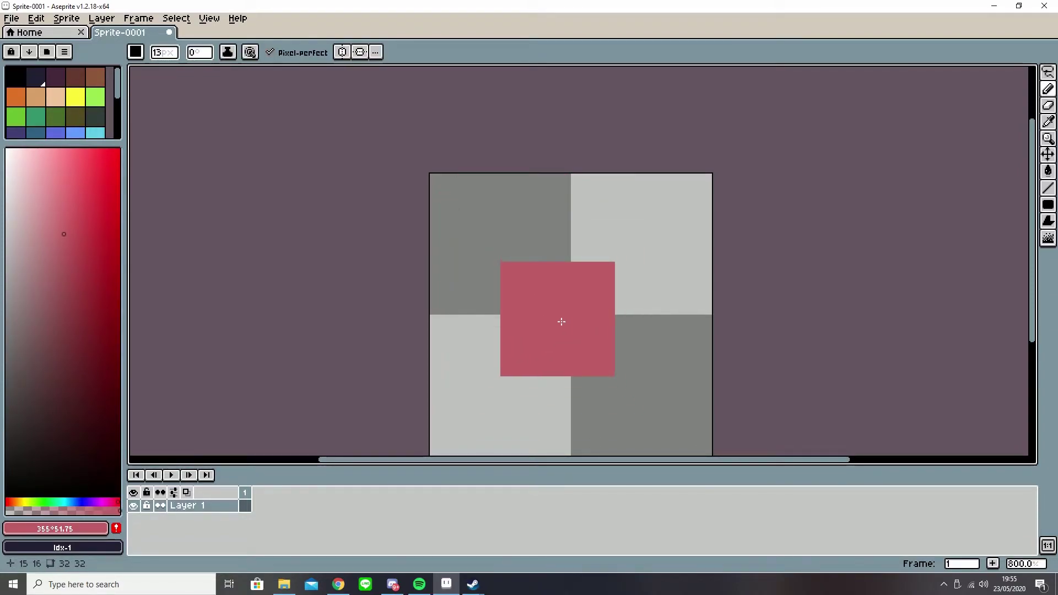
- Switch to the circle brush and preview it on the canvas at sizes up to about 37 px
left_click(135, 52)
left_click(138, 71)
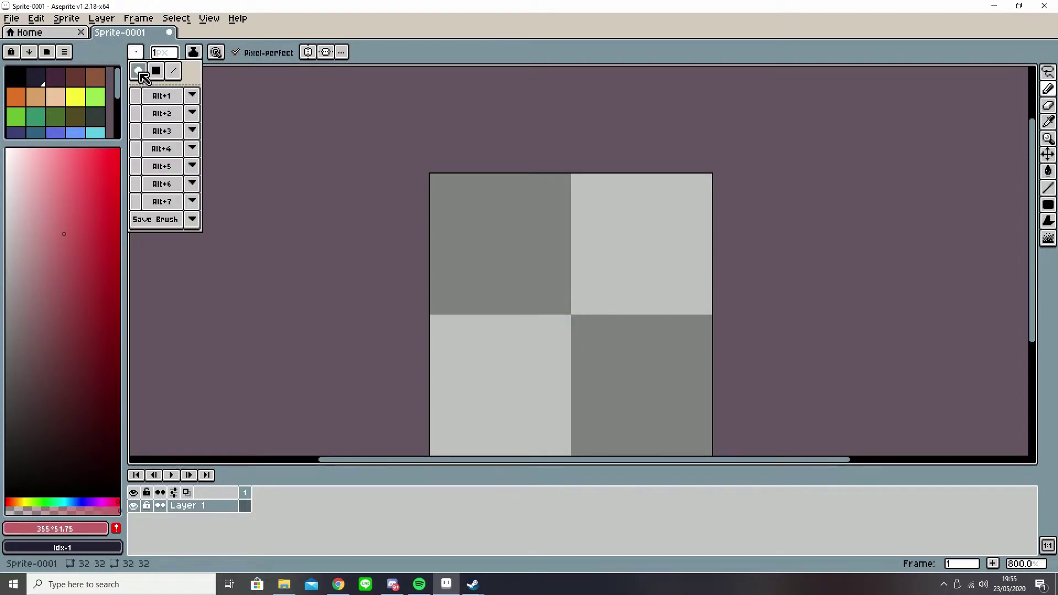
scroll(525, 283, "up", 7)
scroll(525, 284, "up", 19)
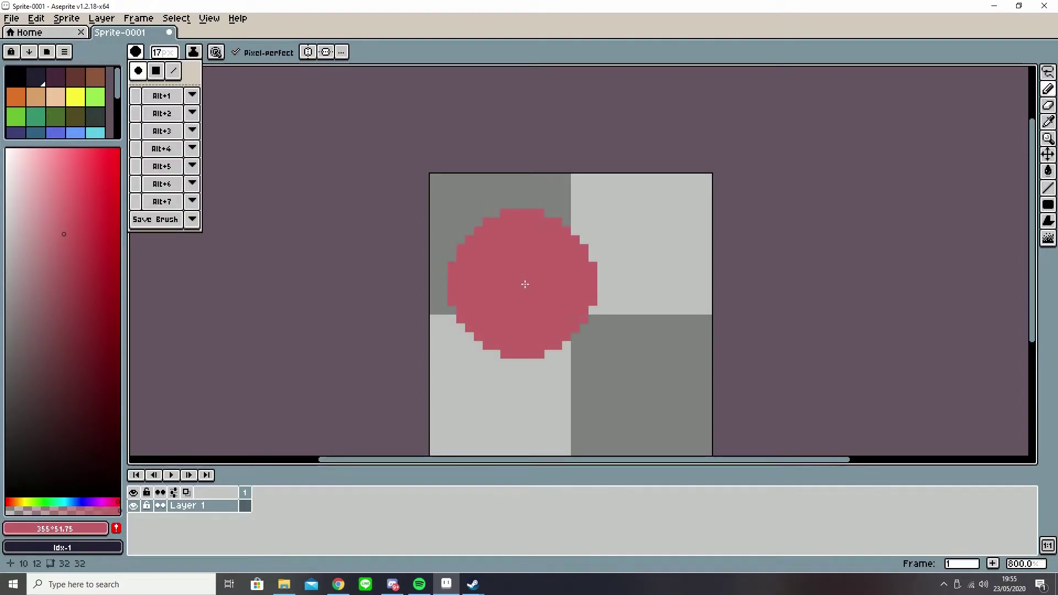
scroll(556, 301, "down", 20)
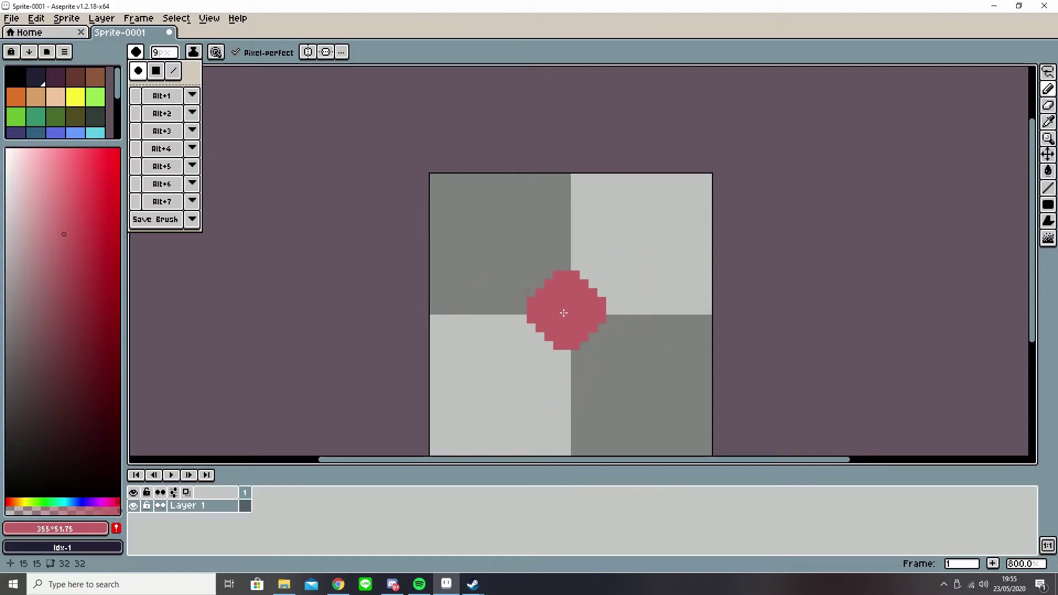
scroll(562, 303, "up", 11)
scroll(561, 303, "up", 20)
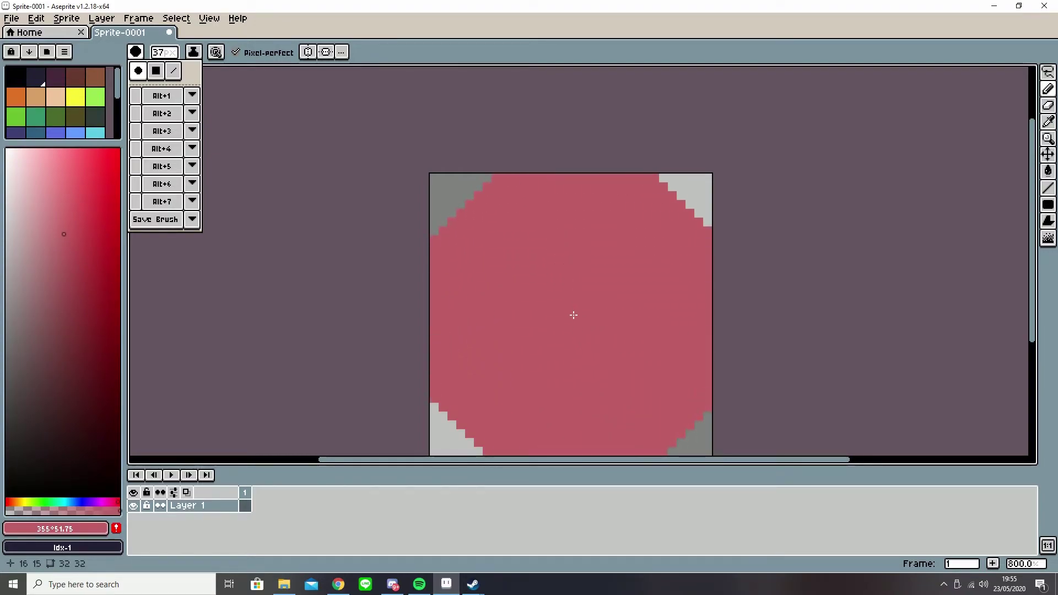
scroll(571, 323, "down", 20)
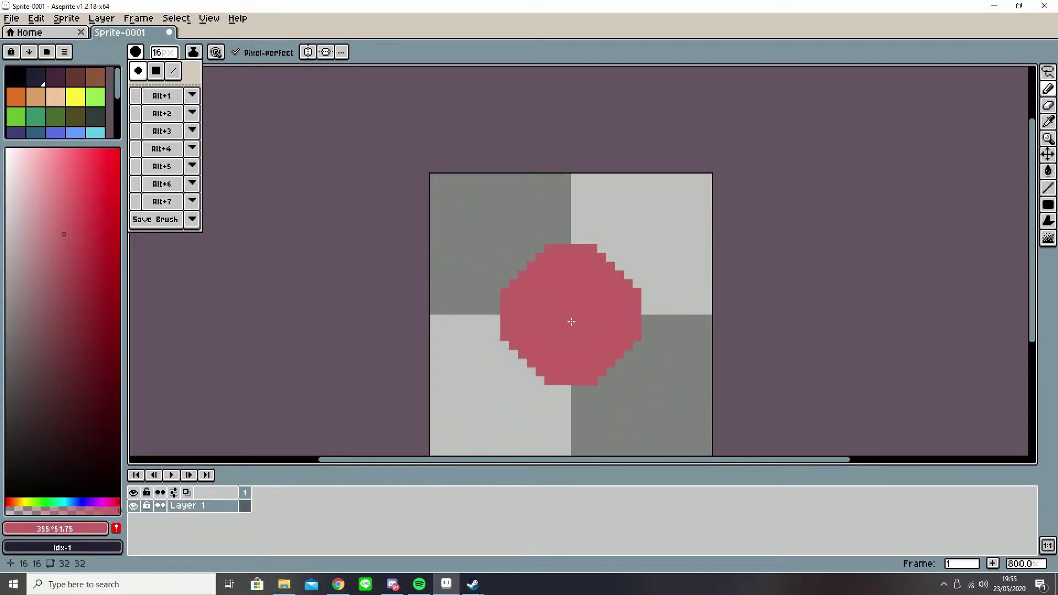
- Switch to the line brush at 26 px and 0° and stamp four horizontal bars across the canvas
left_click(175, 71)
scroll(544, 303, "up", 20)
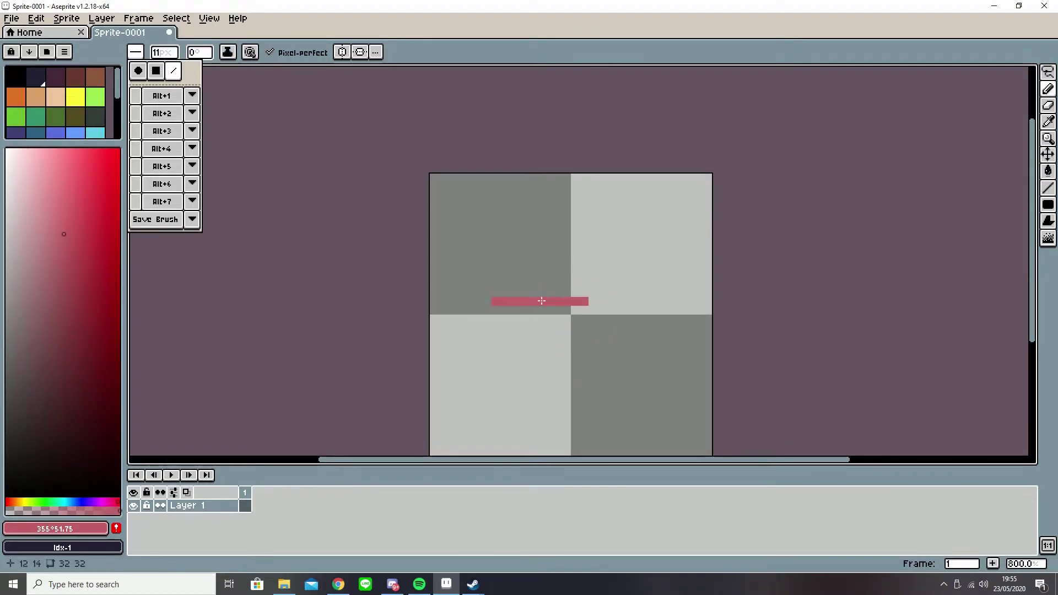
scroll(545, 305, "up", 5)
left_click(562, 328)
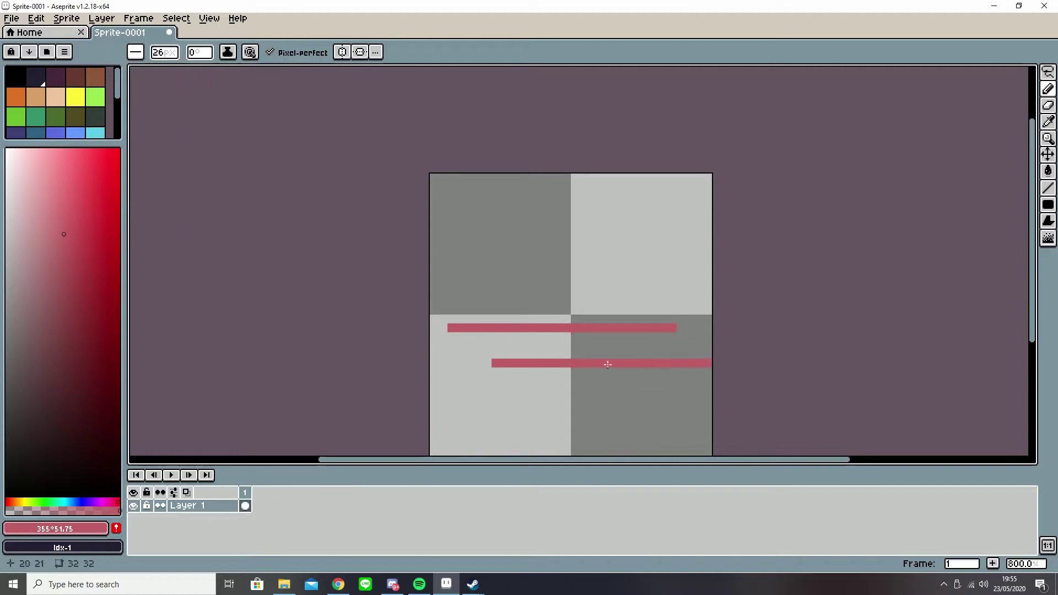
left_click(561, 263)
left_click(588, 219)
left_click(593, 387)
- Undo the four horizontal bars and reduce the pencil brush to 1 px
key("v")
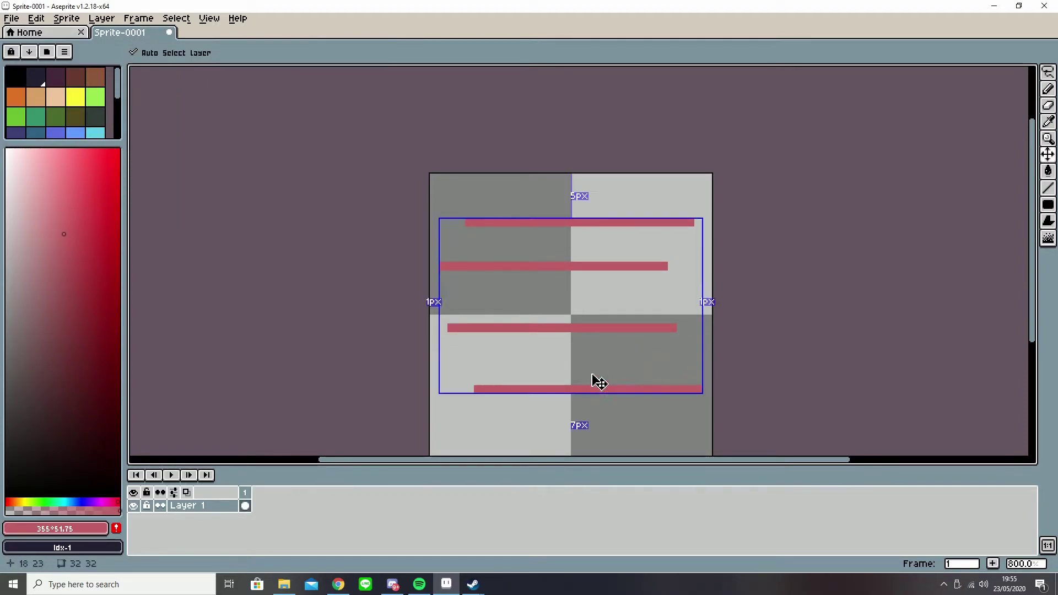
key("ctrl+z")
key("ctrl+z")
key("ctrl+z")
key("ctrl+z")
key("b")
scroll(567, 278, "down", 16)
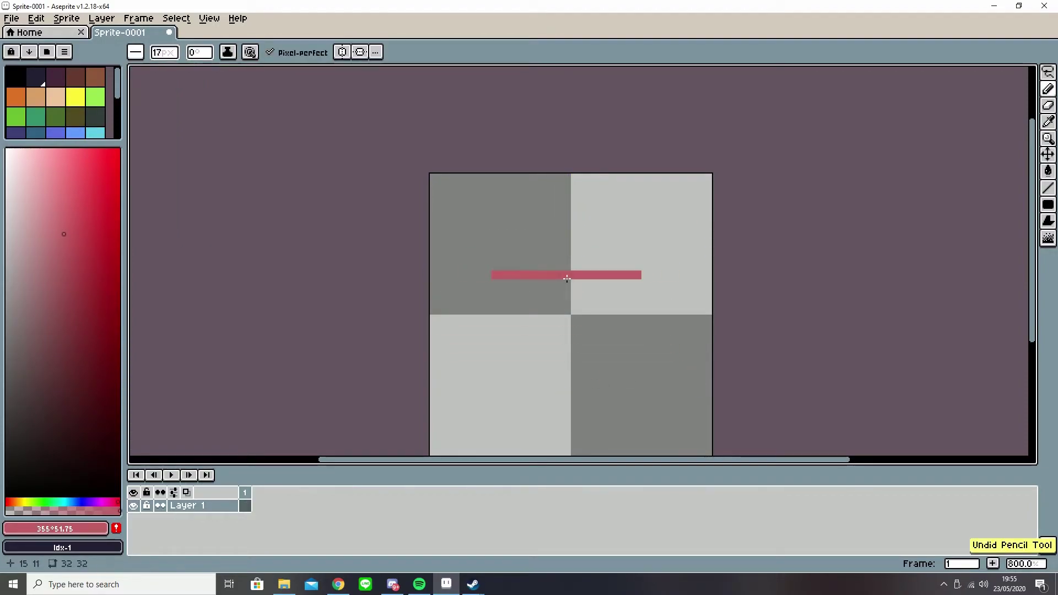
scroll(567, 278, "down", 9)
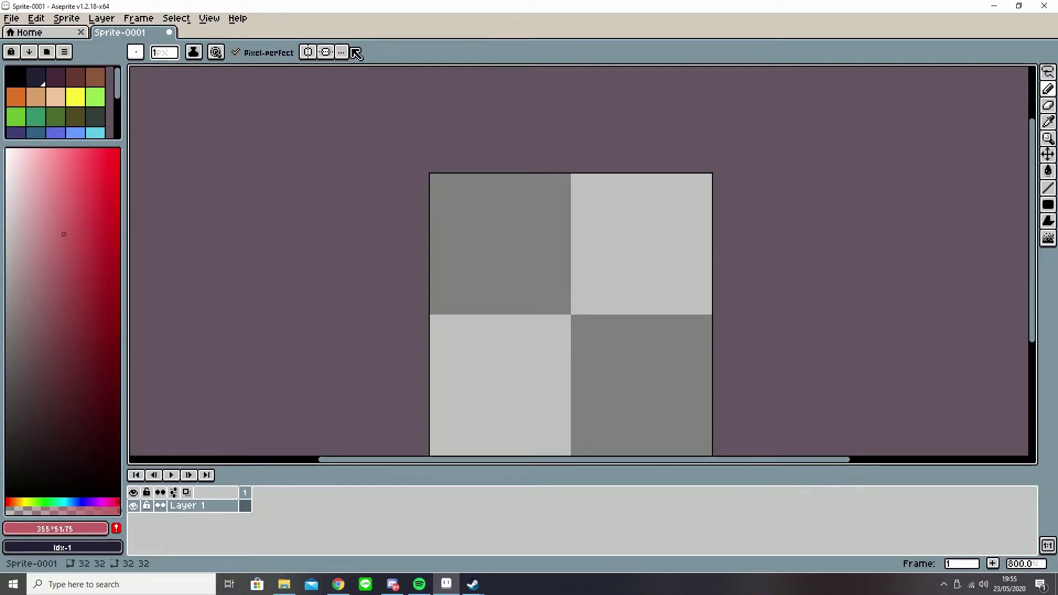
- Turn on symmetry about the vertical centre axis, try freehand mirrored pencil strokes, and undo them
left_click(309, 53)
mouse_move(516, 330)
left_mouse_down()
mouse_move(537, 221)
mouse_move(530, 397)
mouse_move(499, 388)
mouse_move(467, 194)
left_mouse_up()
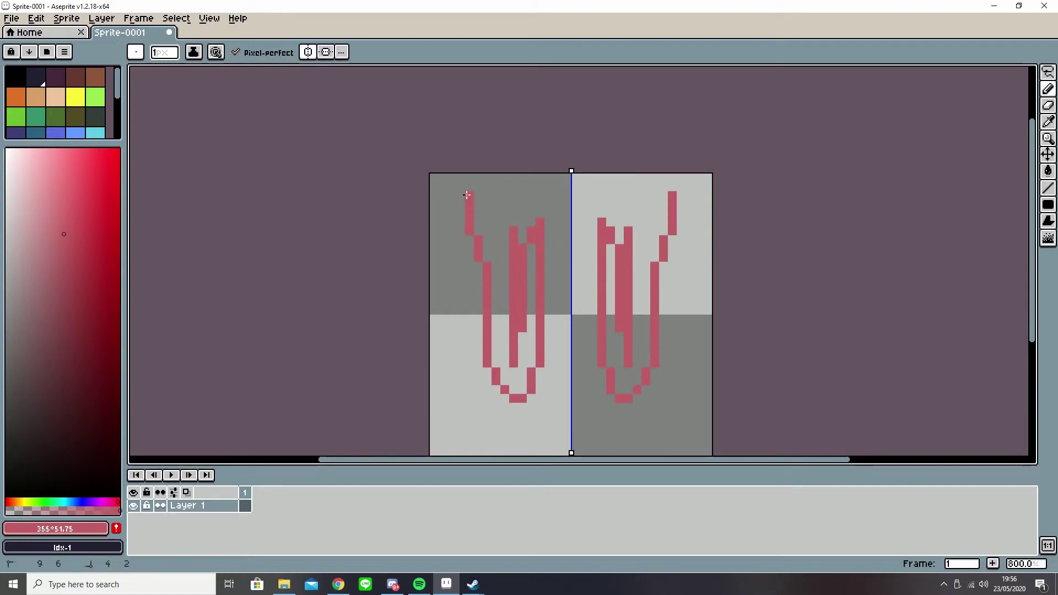
key("ctrl")
key("ctrl")
key("ctrl+z")
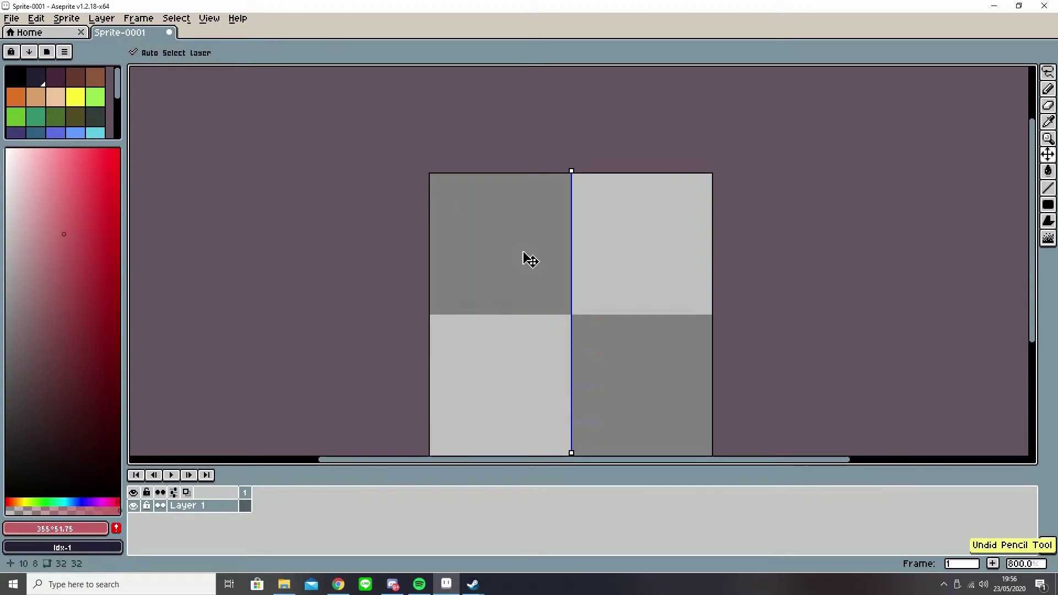
- Try freehand curves on both halves of the sprite with symmetry about the vertical axis, undoing each one
left_click(532, 221)
mouse_move(494, 248)
left_mouse_down()
mouse_move(485, 300)
mouse_move(495, 355)
left_mouse_up()
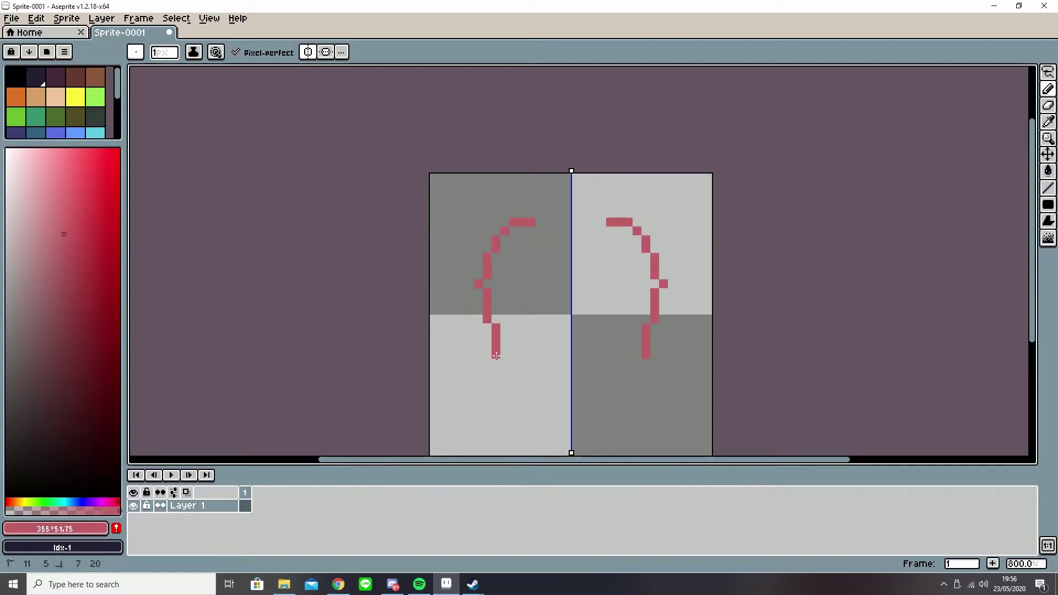
key("ctrl+z")
mouse_move(628, 221)
left_mouse_down()
mouse_move(658, 263)
mouse_move(665, 325)
mouse_move(646, 384)
mouse_move(619, 408)
left_mouse_up()
key("ctrl+z")
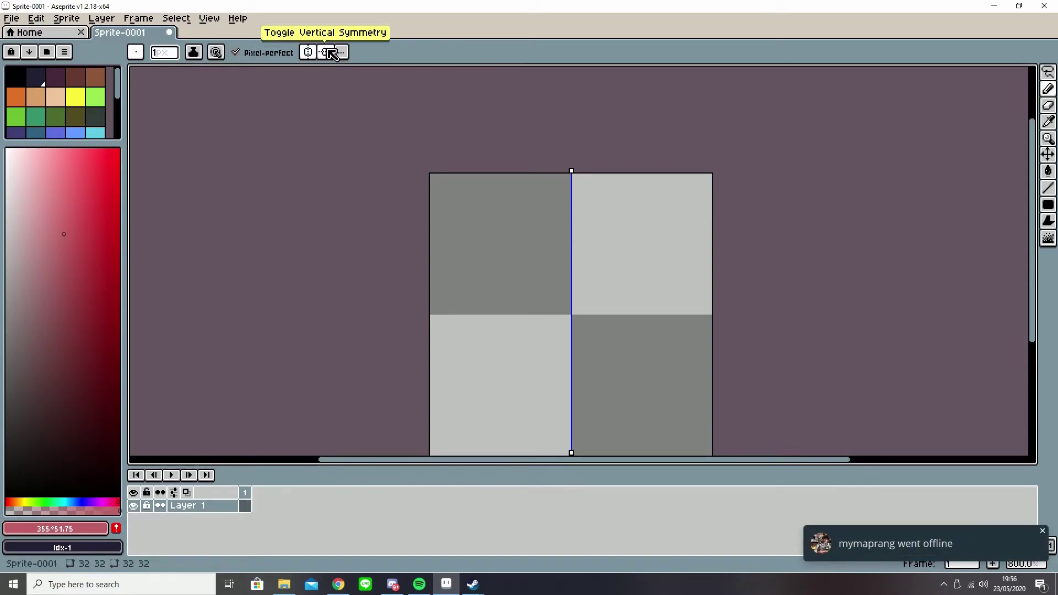
- Add symmetry about the horizontal centre axis, try pencil strokes mirrored into all four quadrants, and undo them
left_click(331, 53)
mouse_move(548, 204)
left_mouse_down()
mouse_move(482, 235)
mouse_move(465, 277)
mouse_move(475, 287)
mouse_move(520, 284)
mouse_move(539, 248)
mouse_move(553, 286)
left_mouse_up()
key("ctrl+z")
mouse_move(513, 222)
left_mouse_down()
mouse_move(477, 241)
mouse_move(484, 269)
mouse_move(532, 266)
left_mouse_up()
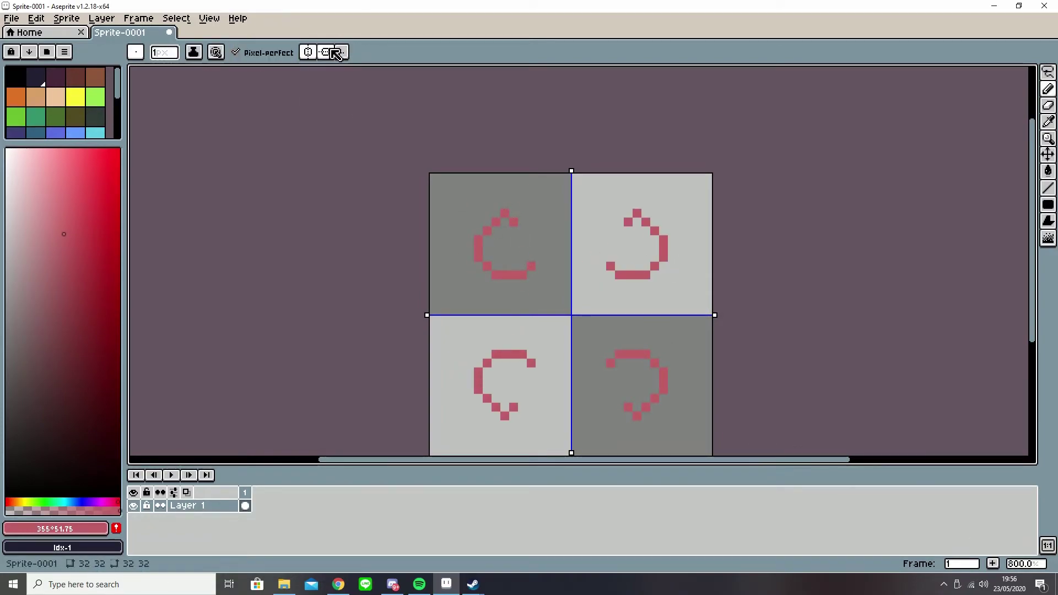
key("ctrl+z")
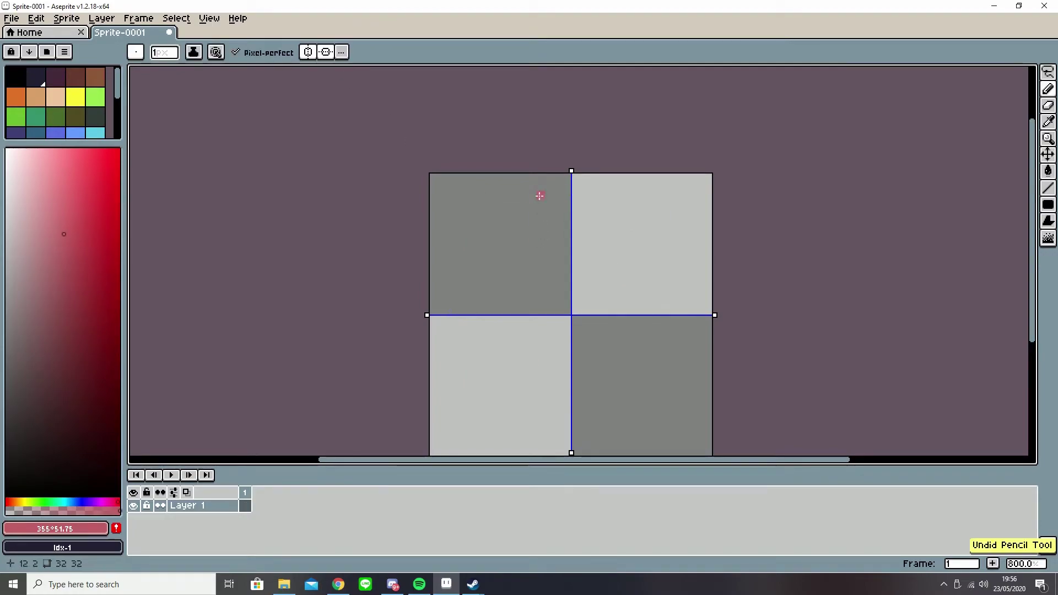
- Turn off symmetry about the vertical axis, try arcs mirrored between the upper and lower halves, and undo them
left_click(310, 54)
mouse_move(469, 266)
left_mouse_down()
mouse_move(504, 233)
mouse_move(573, 195)
mouse_move(662, 231)
mouse_move(681, 283)
left_mouse_up()
key("ctrl+z")
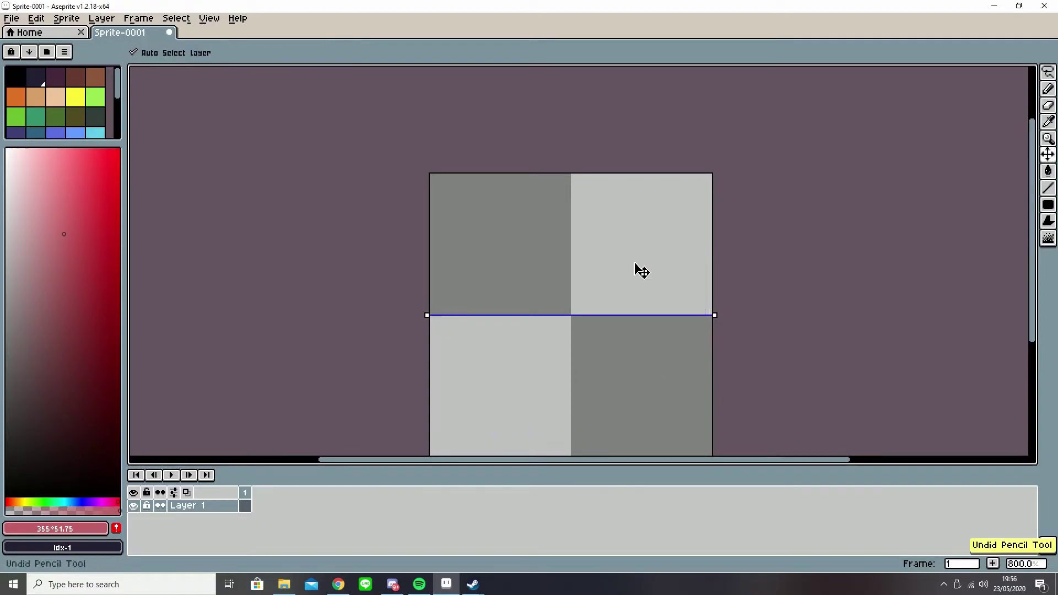
mouse_move(468, 275)
left_mouse_down()
mouse_move(539, 211)
mouse_move(593, 199)
mouse_move(645, 220)
left_mouse_up()
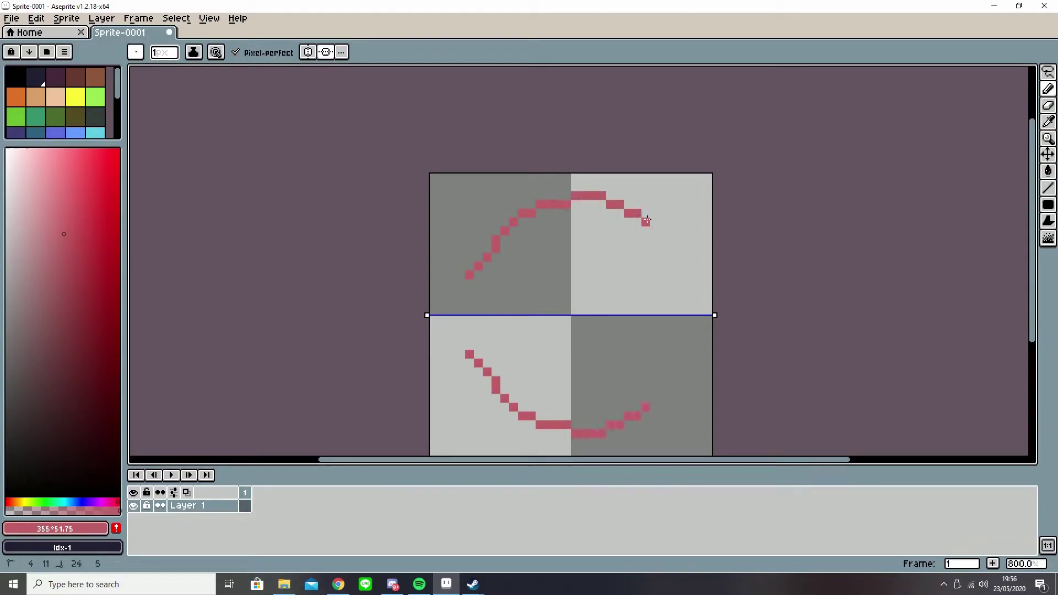
left_click_drag(686, 267, 688, 286)
key("ctrl+z")
mouse_move(680, 345)
left_mouse_down()
mouse_move(624, 412)
mouse_move(592, 423)
mouse_move(523, 416)
mouse_move(465, 379)
mouse_move(449, 342)
left_mouse_up()
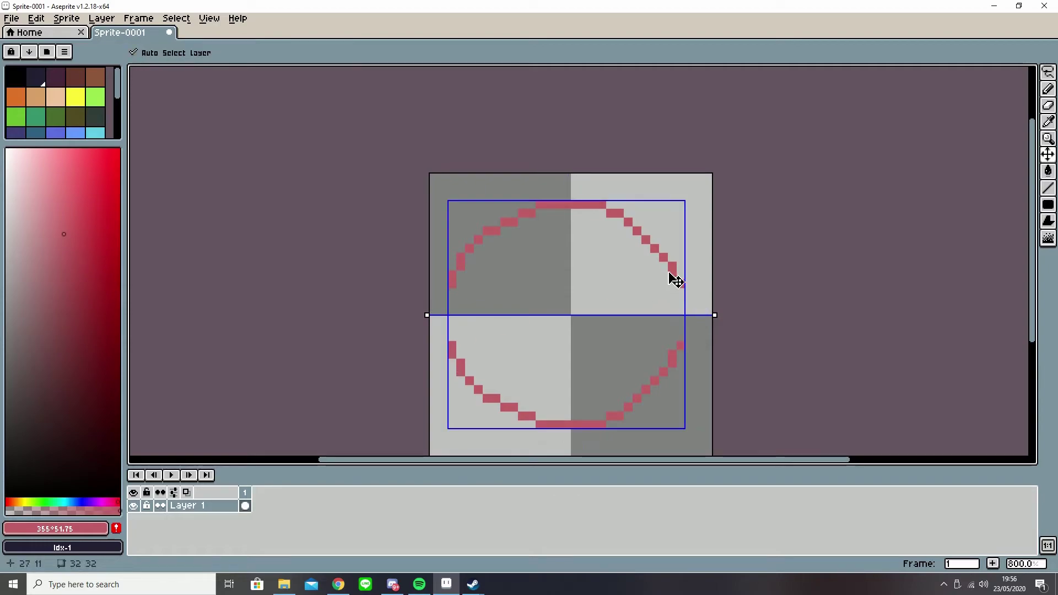
key("ctrl+z")
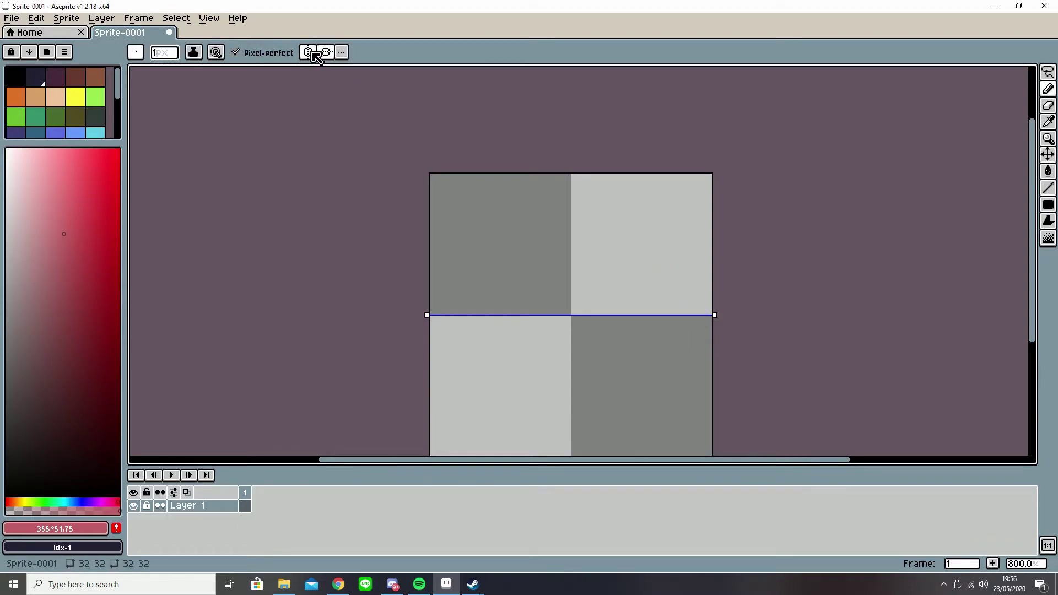
- Try the palette's first-row colours as the foreground colour, from black through dark purple to the browns
scroll(92, 118, "down", 3)
scroll(92, 119, "up", 3)
left_click(20, 80)
scroll(73, 98, "down", 3)
scroll(50, 93, "up", 3)
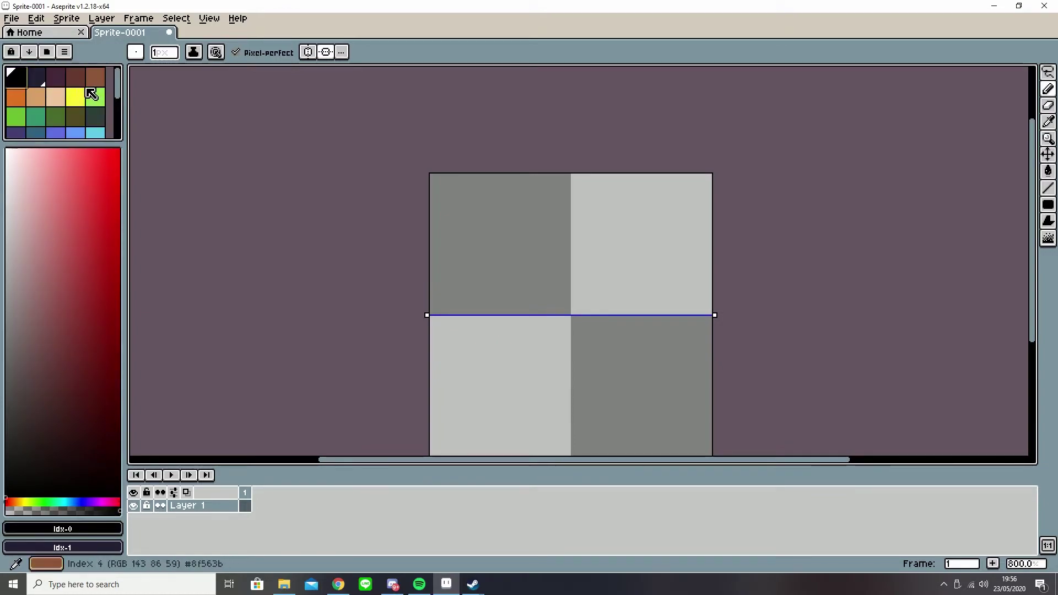
left_click(40, 77)
left_click(56, 77)
left_click(80, 80)
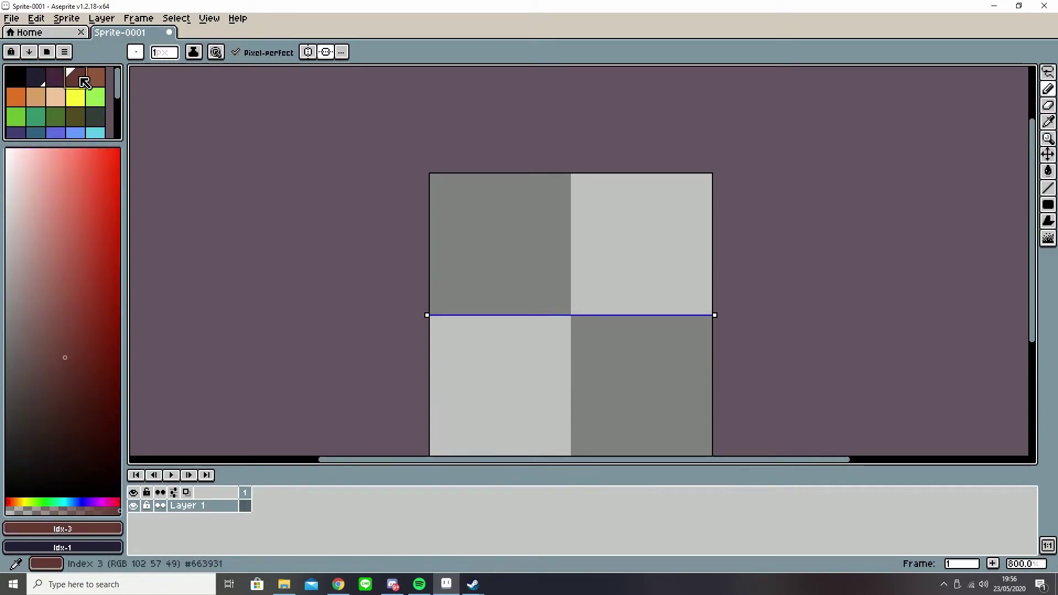
left_click(93, 80)
- Try the palette's orange, skin, yellow and green colours as the foreground, ending on the red at index 27
left_click(21, 97)
left_click(52, 98)
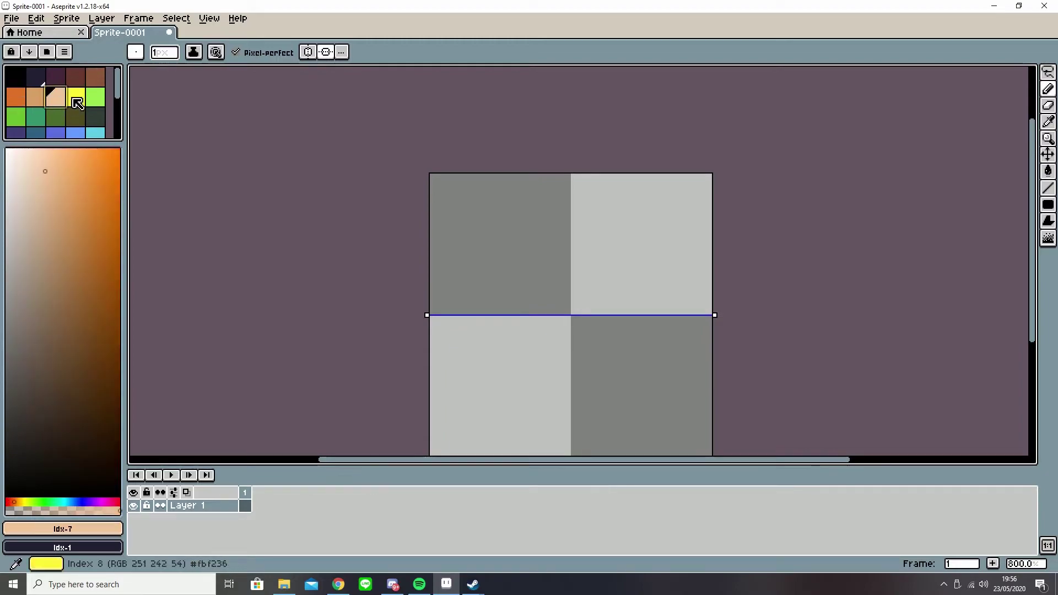
left_click(80, 97)
left_click(96, 98)
left_click(35, 116)
left_click(16, 116)
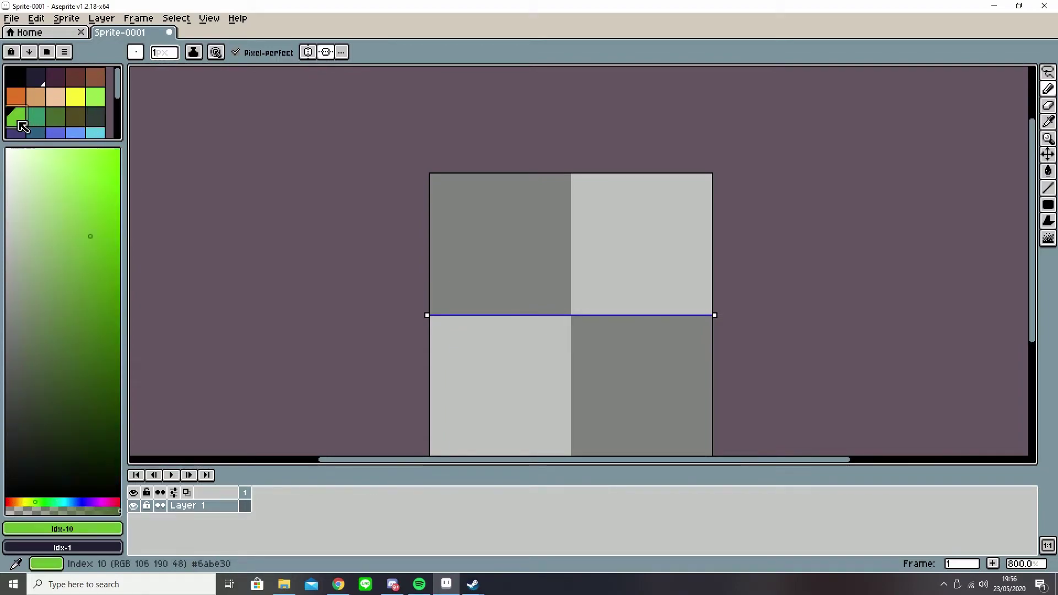
scroll(41, 132, "down", 3)
left_click(56, 88)
scroll(55, 91, "up", 3)
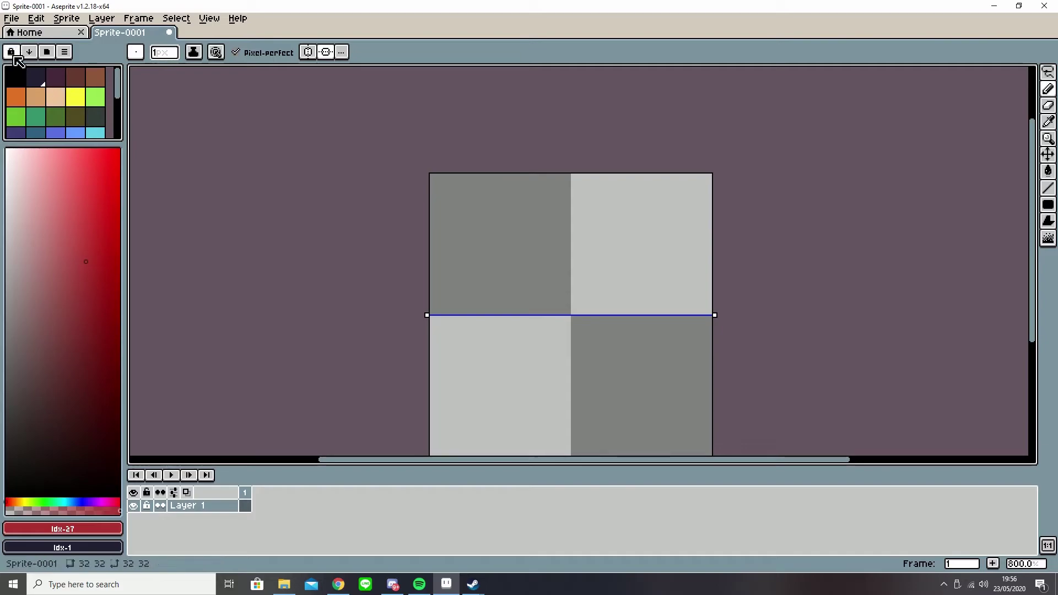
- Browse the full list of palette presets from A64 to Virtual Boy and close it without loading one
left_click(46, 53)
scroll(149, 189, "down", 2)
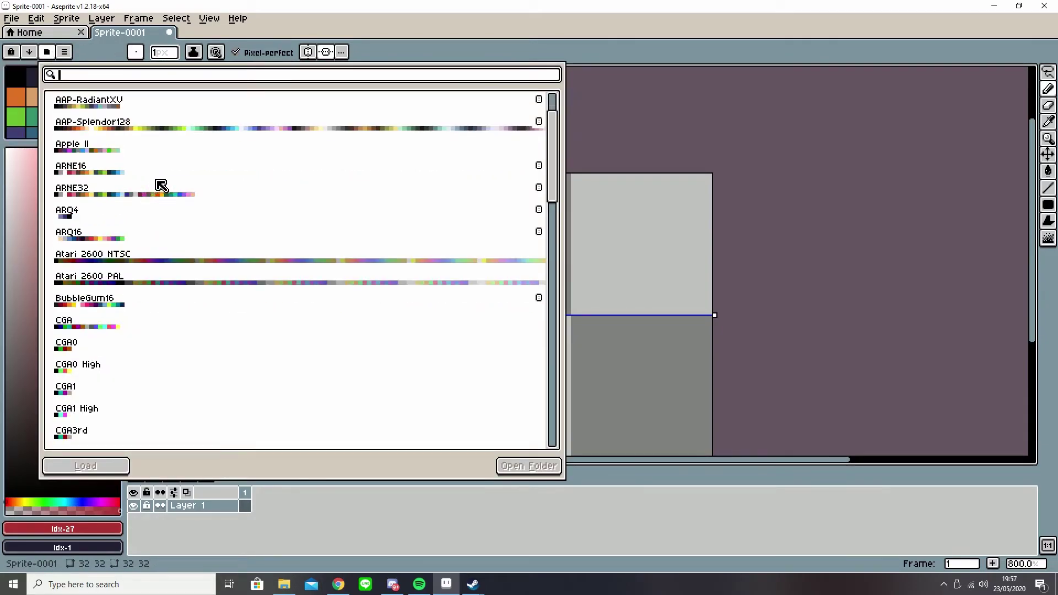
scroll(146, 158, "up", 2)
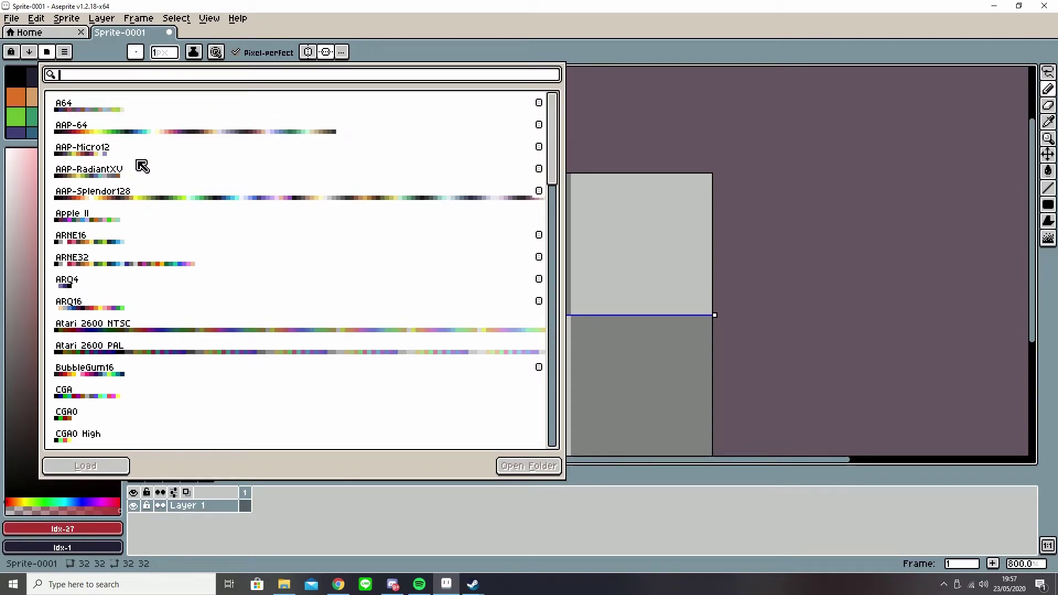
scroll(164, 187, "down", 20)
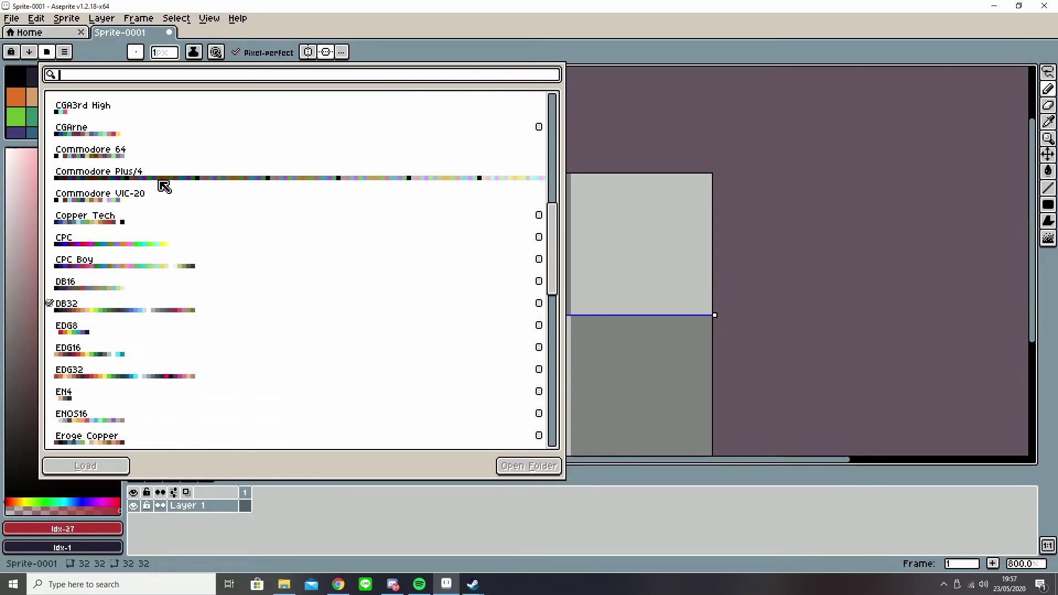
scroll(141, 359, "down", 3)
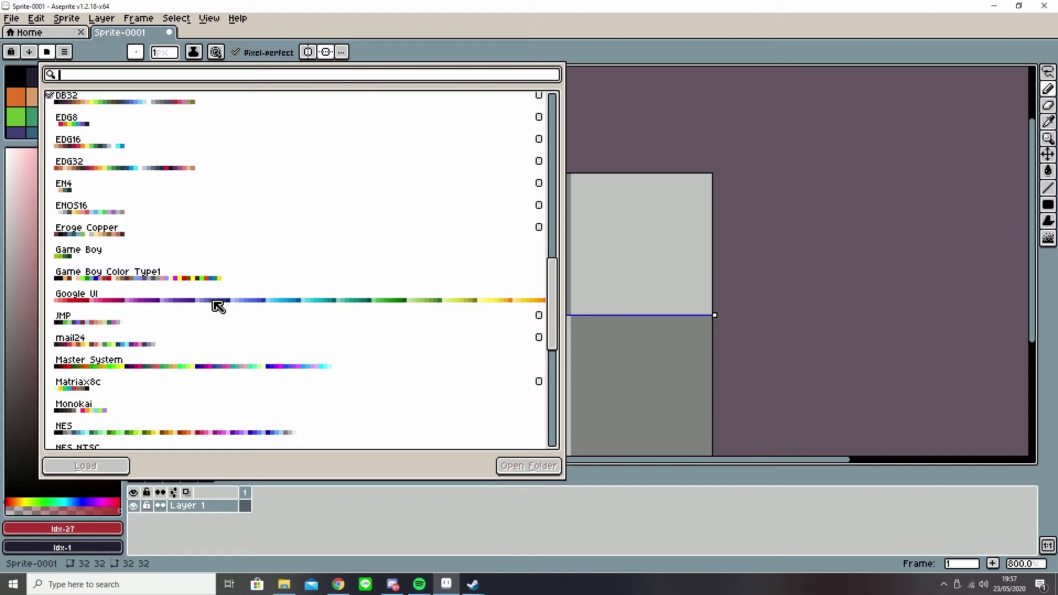
scroll(332, 290, "down", 12)
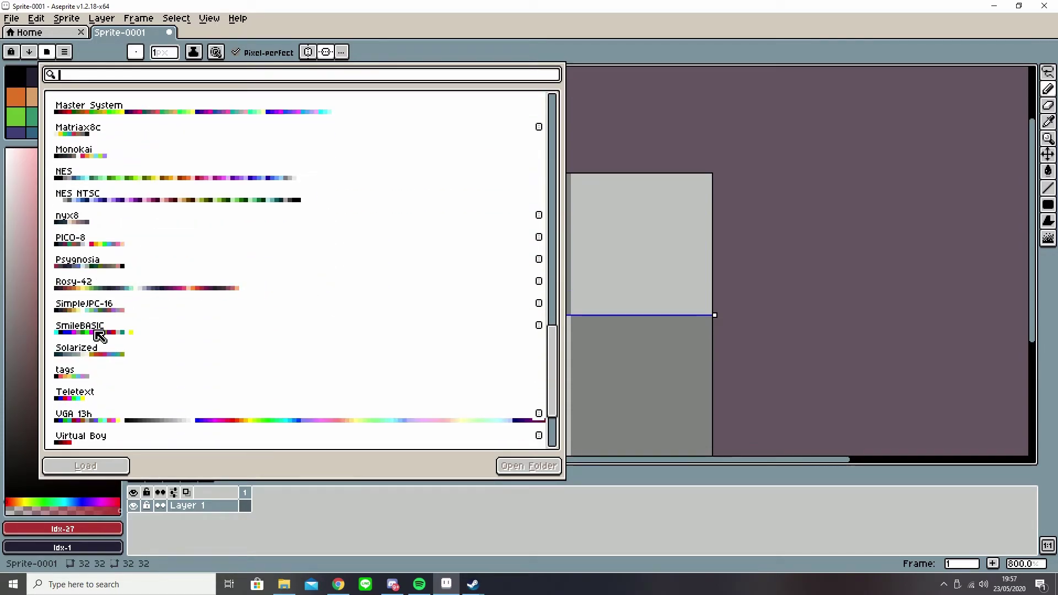
scroll(158, 286, "down", 5)
scroll(294, 329, "up", 12)
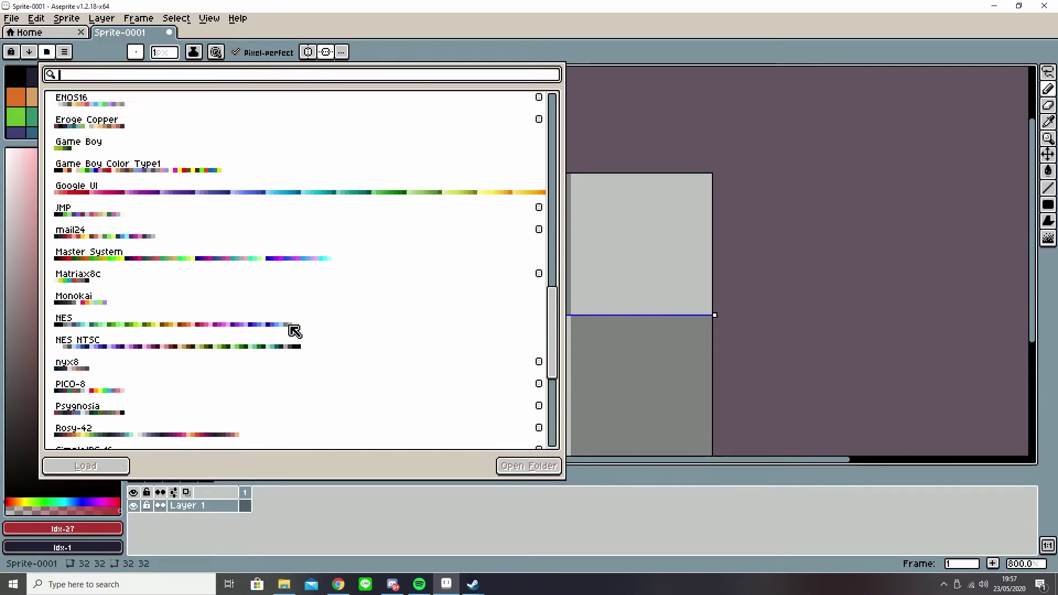
scroll(284, 322, "up", 10)
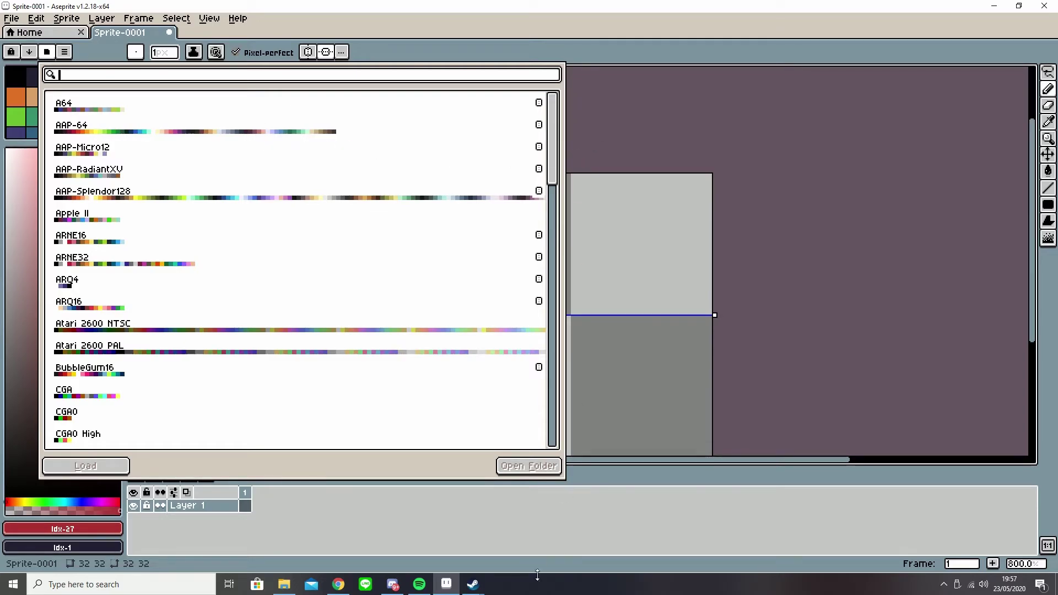
left_click(599, 53)
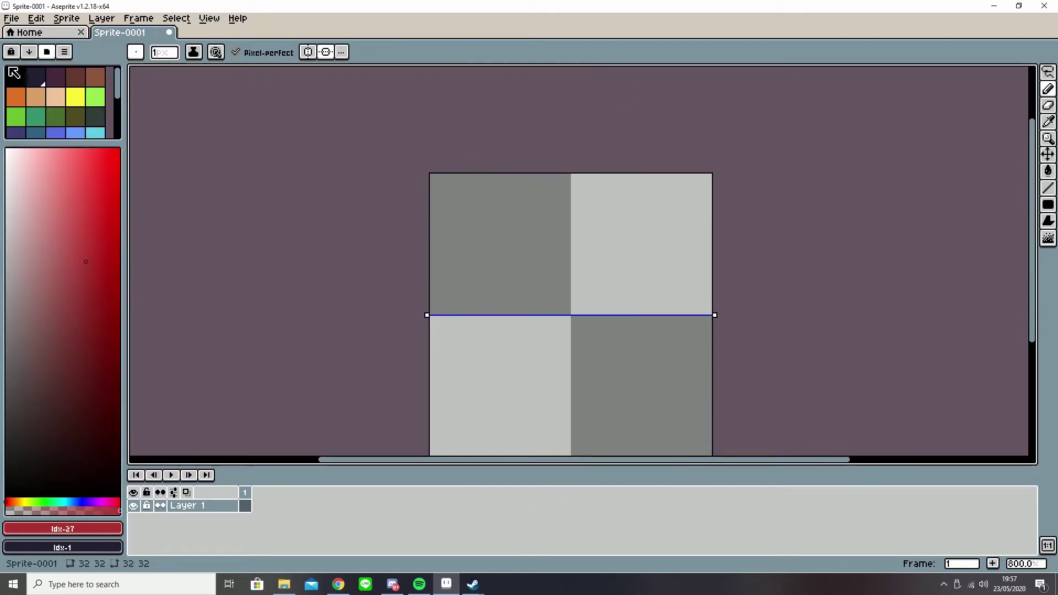
- Choose a muted red and, after it, a near-black (0c0a0a) as the foreground colour from the colour spectrum
left_click(65, 51)
left_click(65, 52)
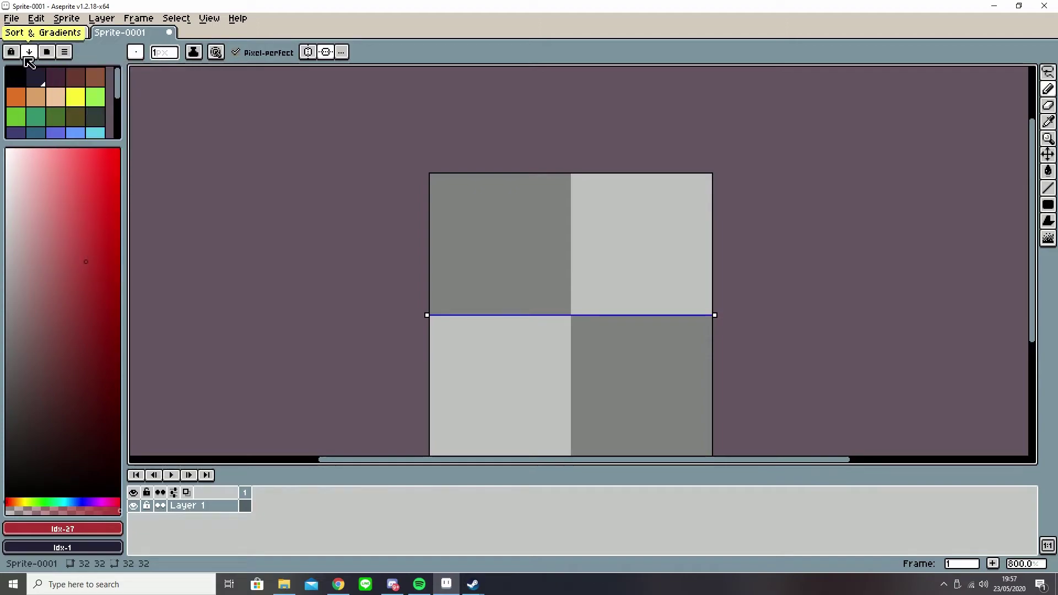
left_click_drag(28, 147, 71, 267)
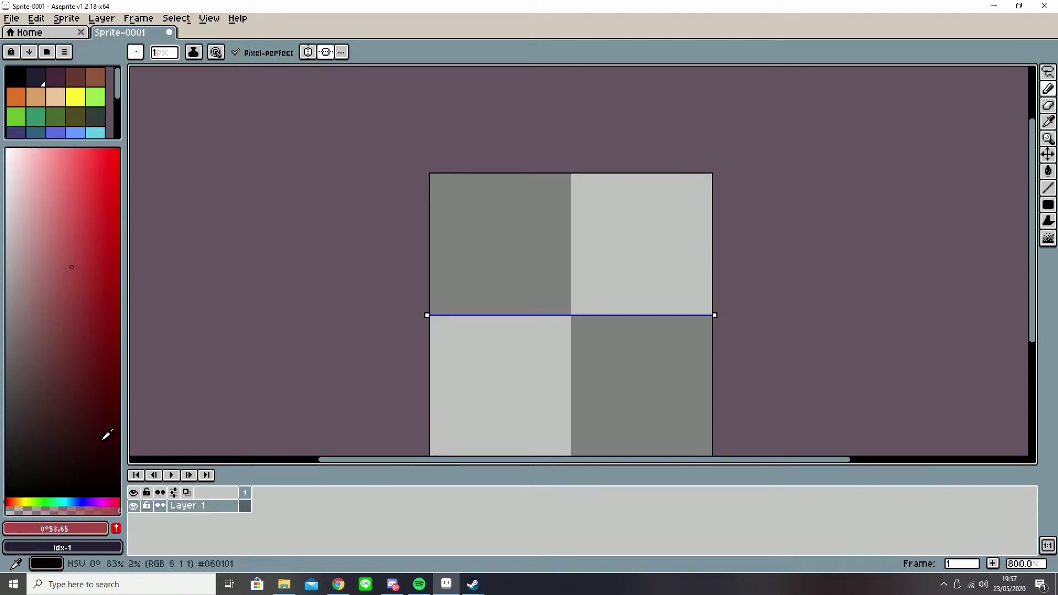
mouse_move(62, 197)
left_mouse_down()
mouse_move(40, 434)
mouse_move(10, 493)
mouse_move(22, 480)
left_mouse_up()
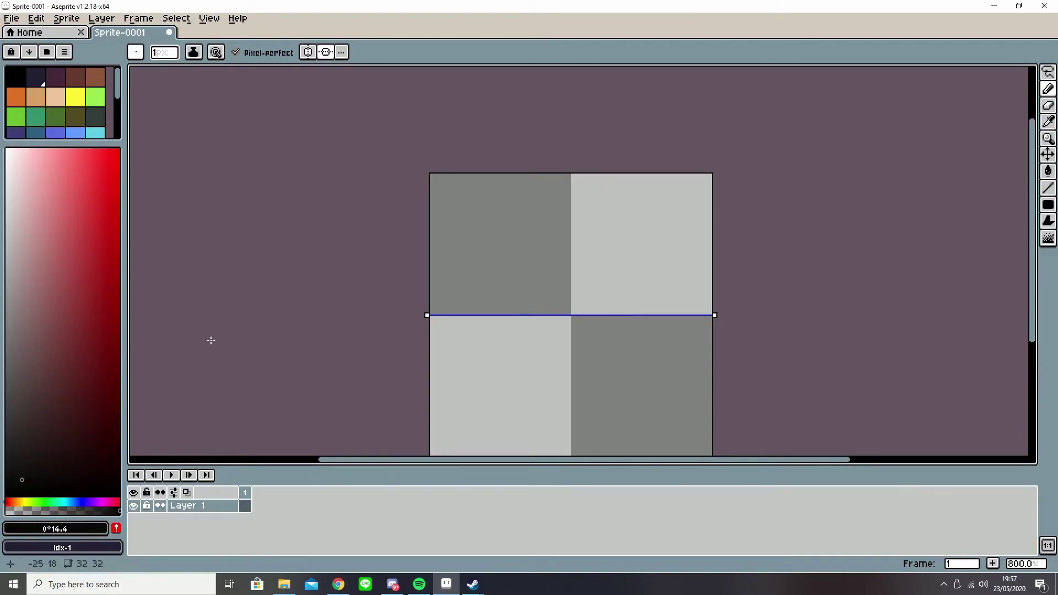
- Open the palette colour editor, move it beside the sprite, and switch its sliders to RGB
key("F4")
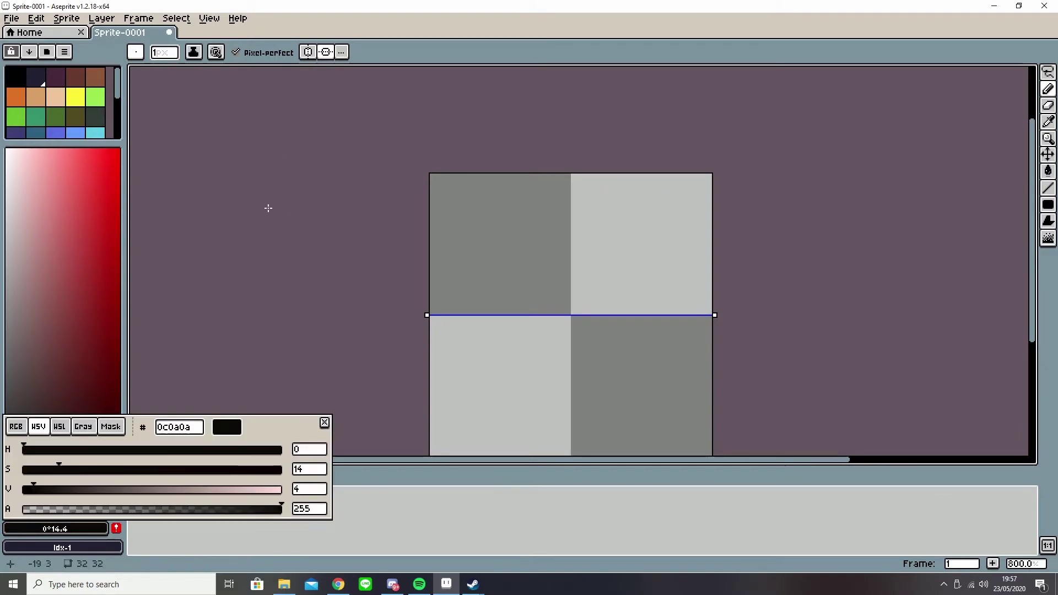
left_click_drag(272, 426, 460, 236)
left_click(290, 246)
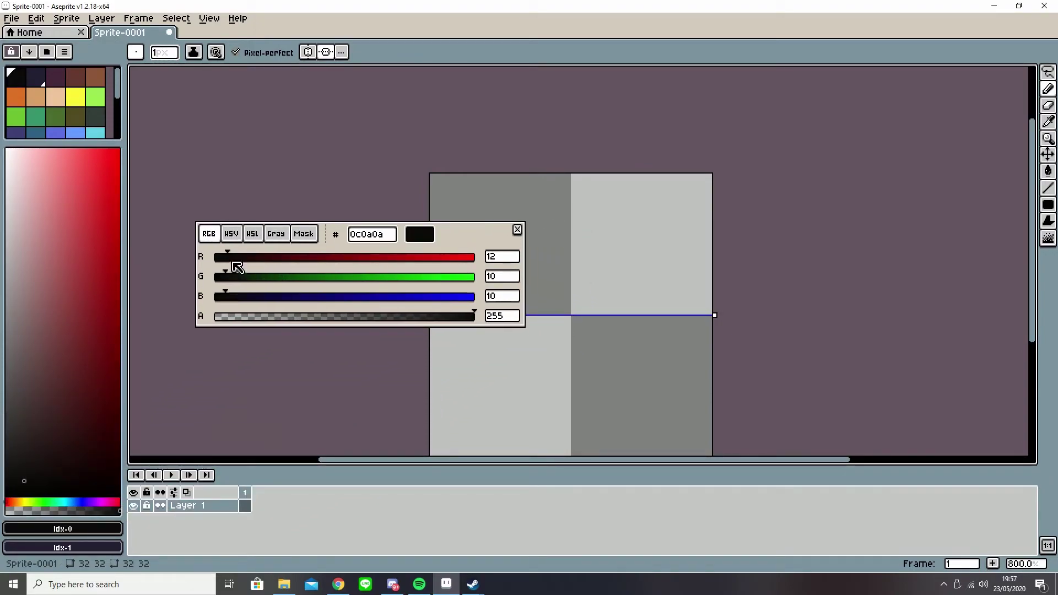
- Adjust the first palette colour's RGB values through red, green and olive to a grey of R 113, G 111, B 110
left_click_drag(260, 256, 319, 255)
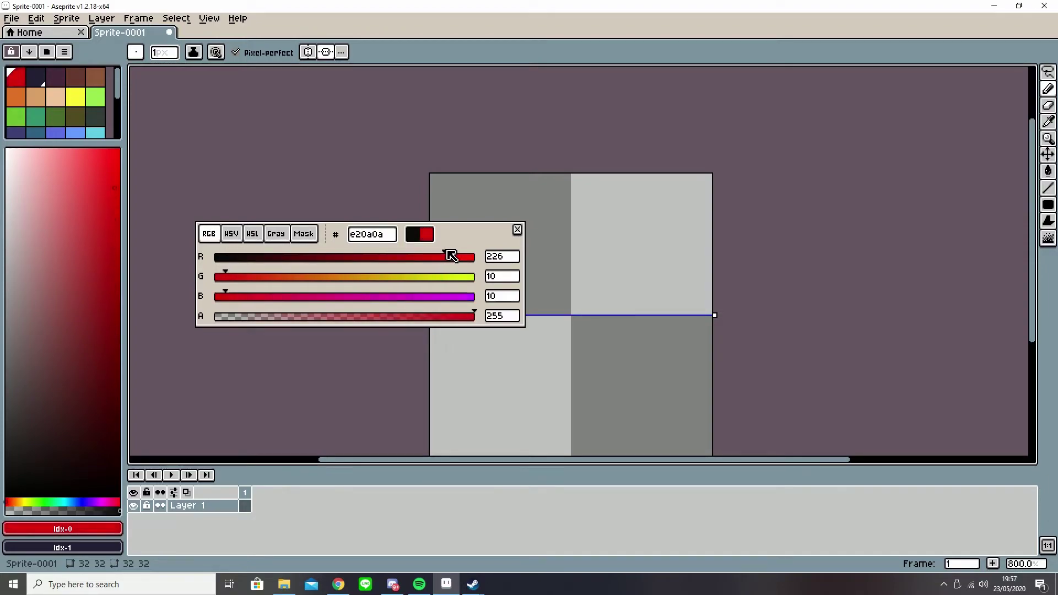
left_click_drag(465, 255, 418, 285)
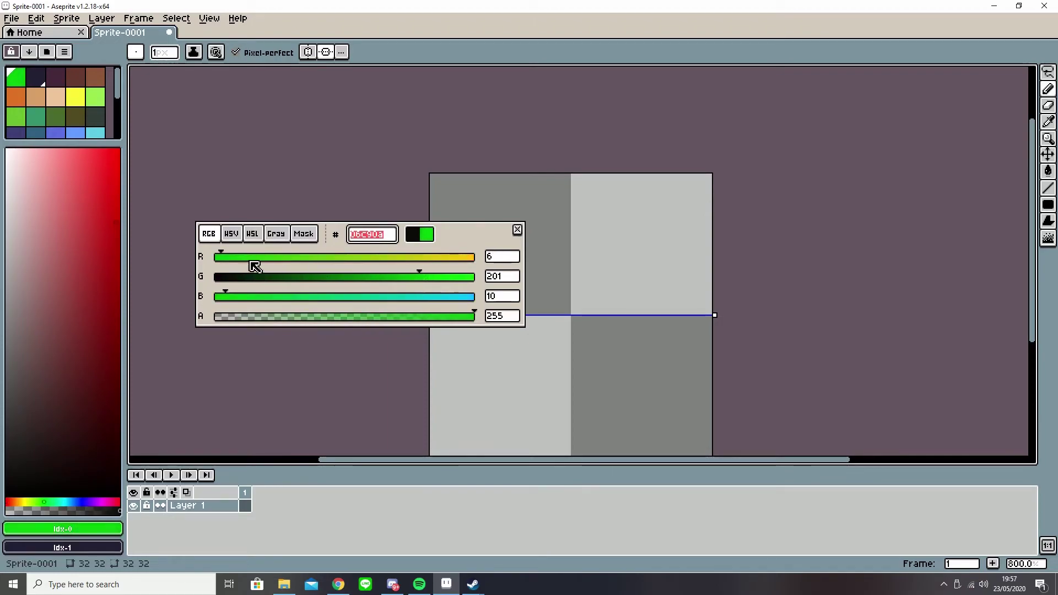
left_click_drag(298, 257, 331, 260)
left_click_drag(439, 279, 340, 279)
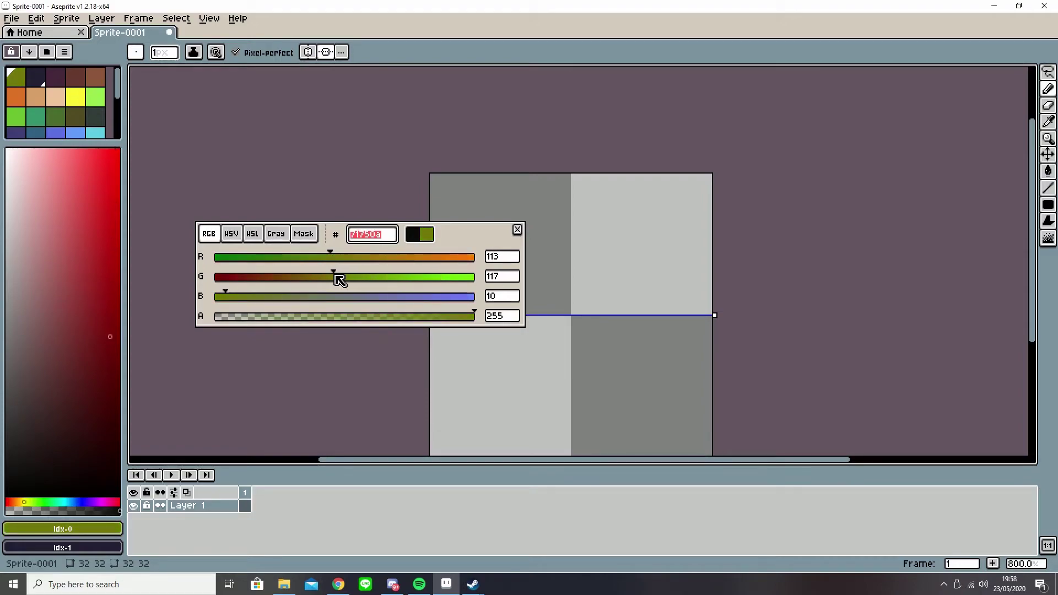
left_click_drag(278, 301, 331, 306)
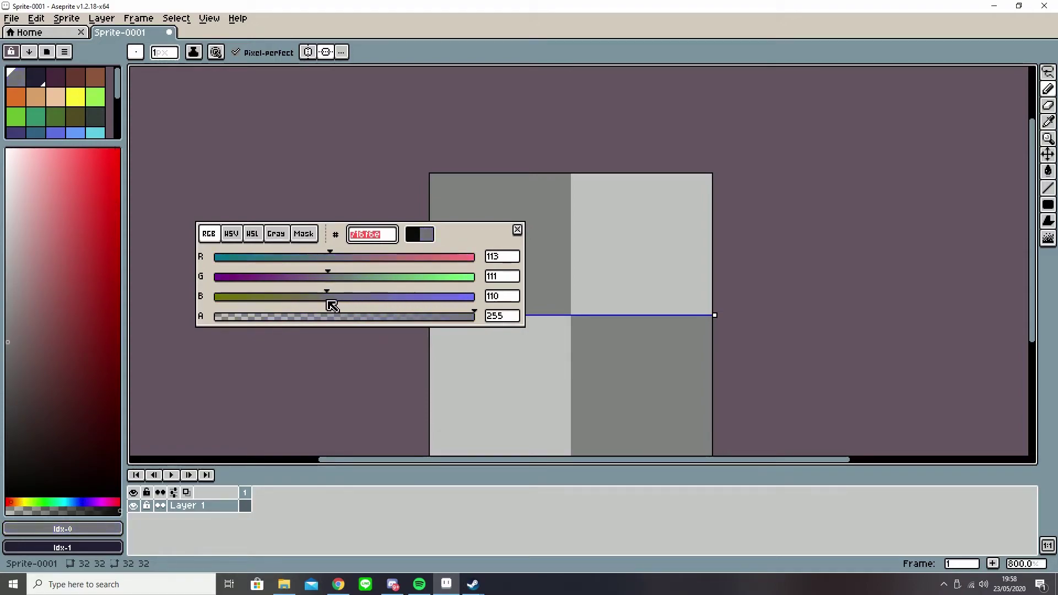
- Switch the colour editor to HSV and set the first palette colour to hue 0, saturation 100 and value 100 (ff0000)
left_click(231, 234)
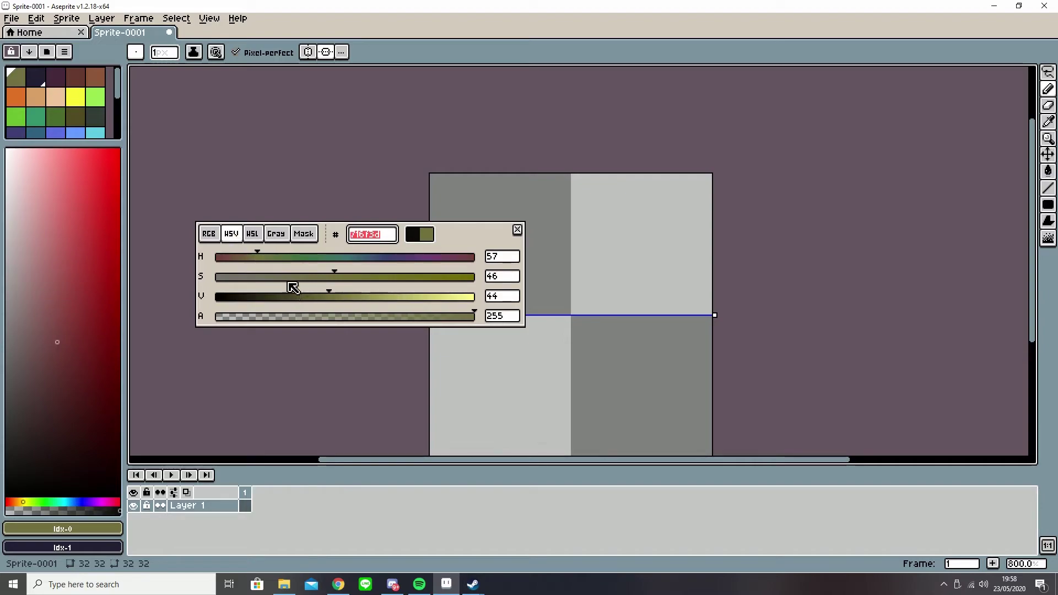
left_click_drag(258, 263, 334, 265)
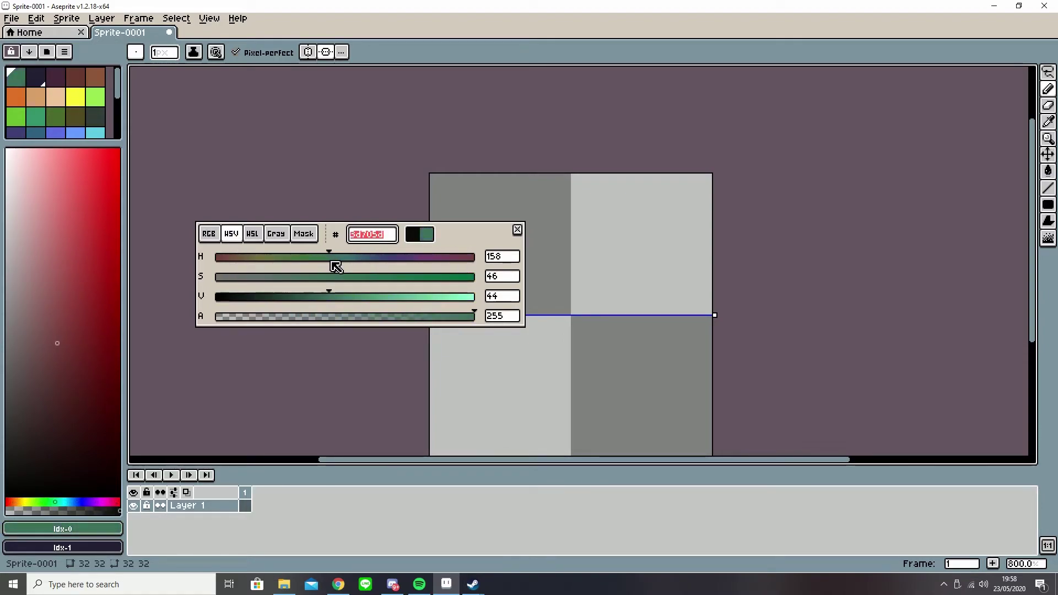
left_click_drag(345, 263, 334, 263)
left_click(120, 149)
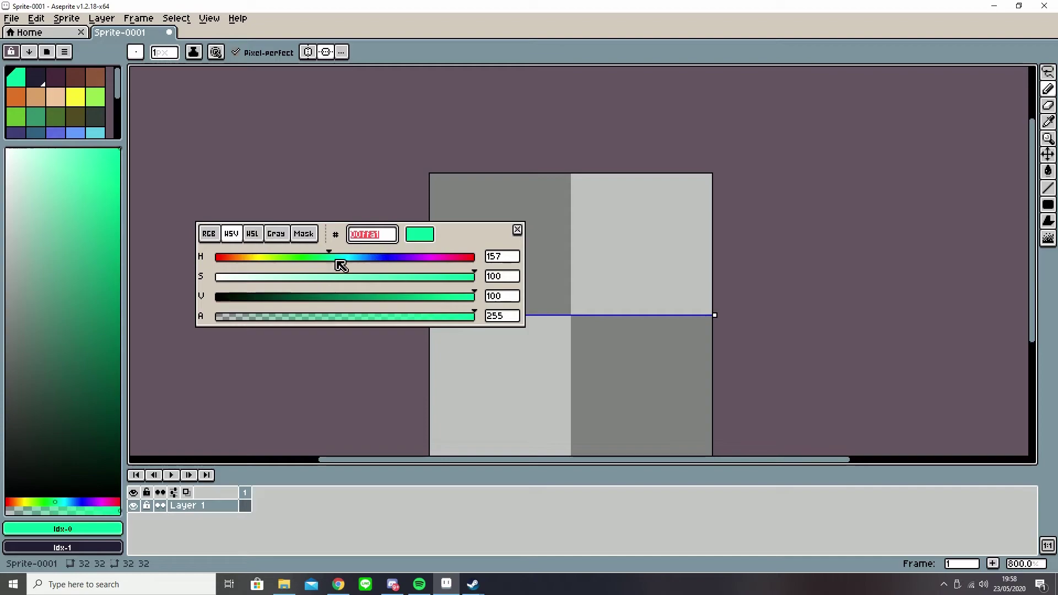
left_click_drag(295, 258, 200, 261)
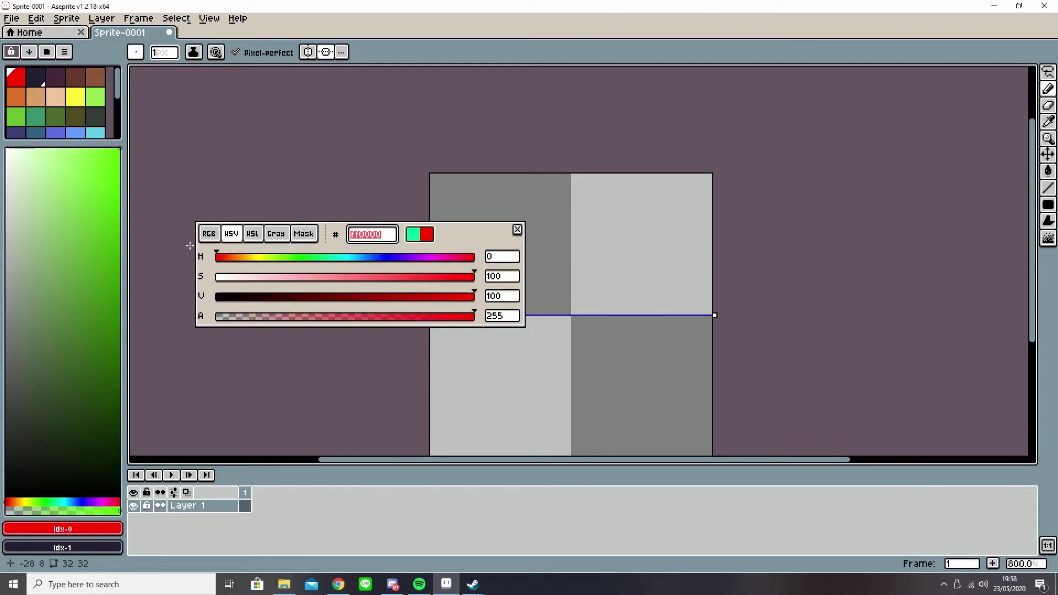
left_click(16, 82)
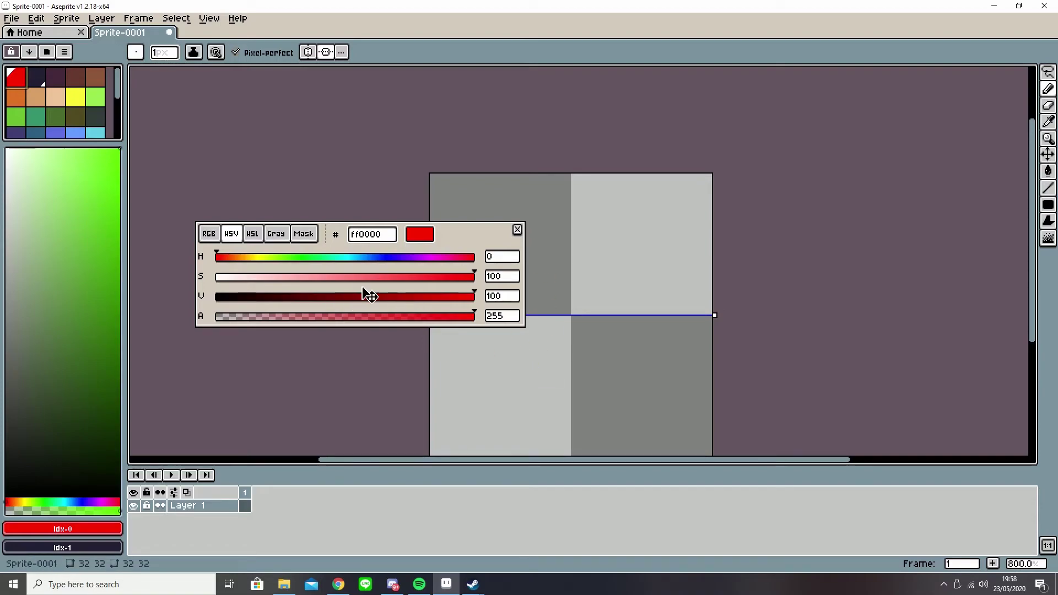
- Move the colour editor up beside the palette, undo a mirrored test pixel, and turn off the horizontal symmetry
left_click_drag(457, 278, 501, 280)
left_click(311, 281)
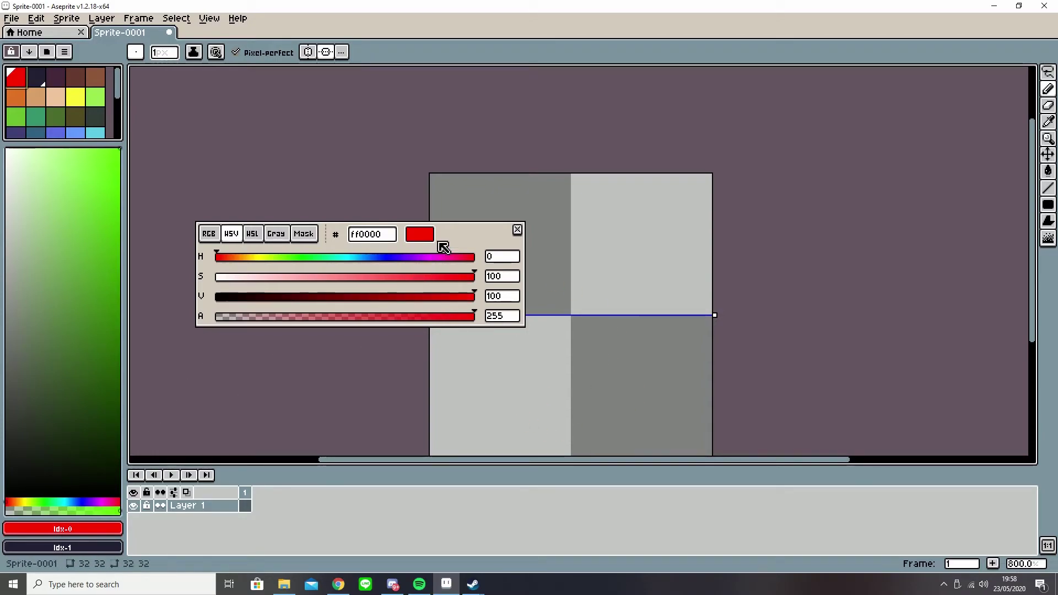
left_click_drag(446, 244, 362, 138)
left_click(496, 283)
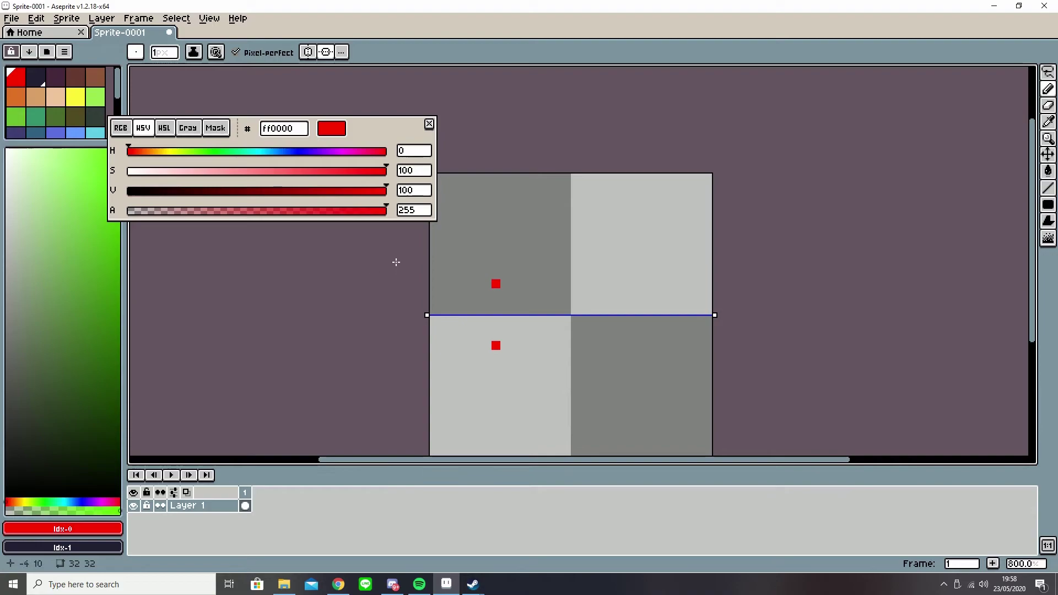
key("ctrl+z")
left_click(341, 52)
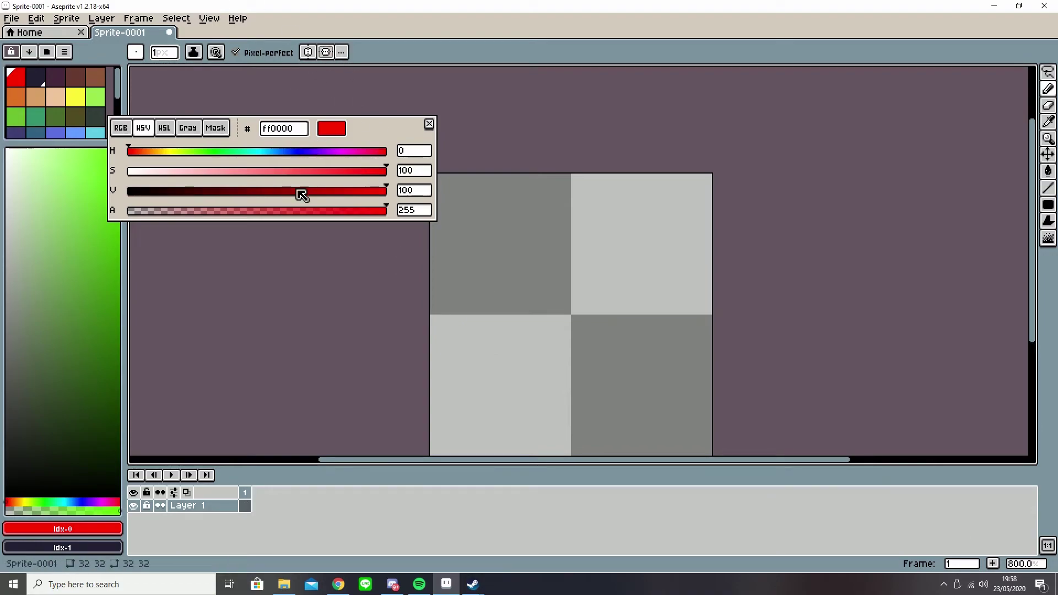
- Paint a vertical column of four pixels, starting at ff0000 and lowering the saturation to 90 and on down to 28
left_click(487, 266)
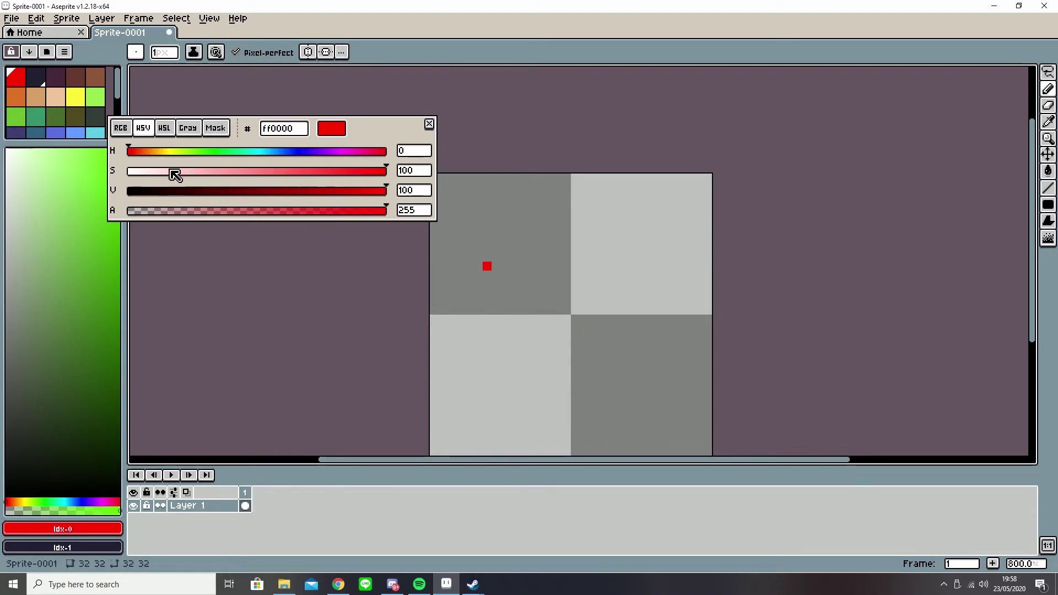
left_click_drag(370, 174, 368, 174)
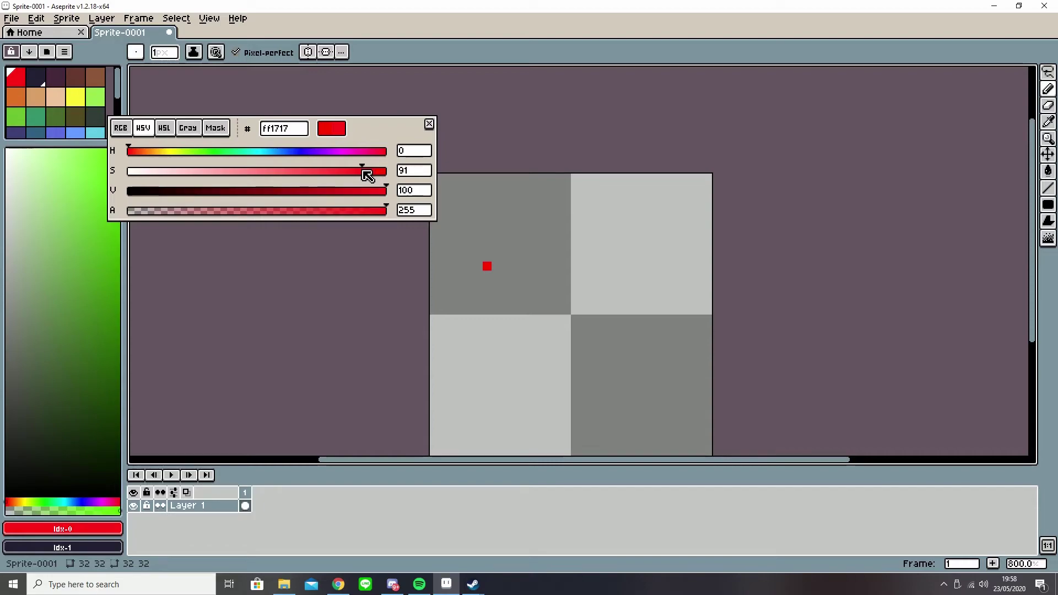
left_click(512, 267)
scroll(512, 266, "up", 7)
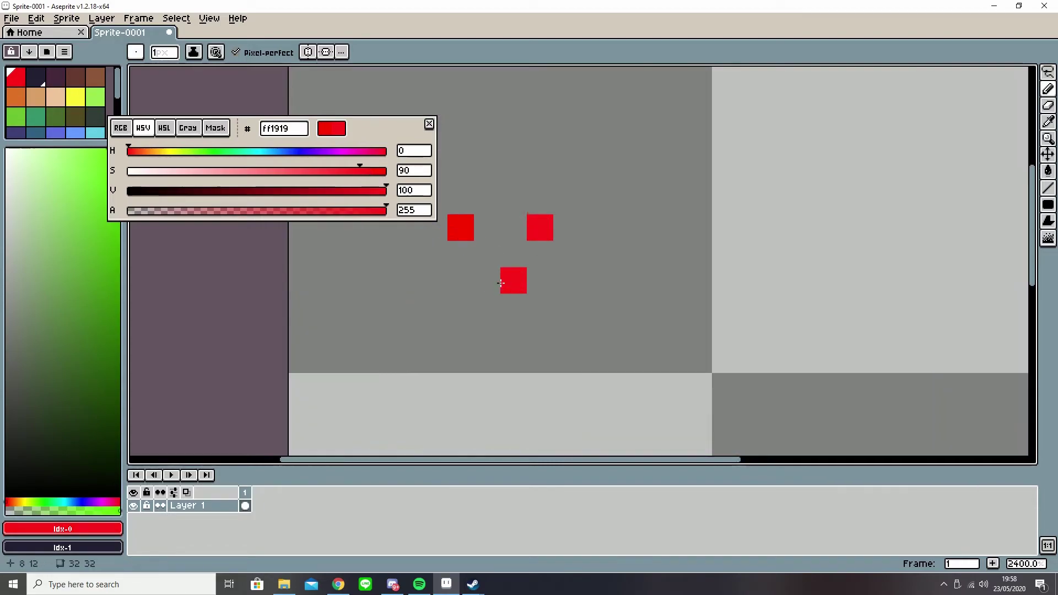
key("ctrl+z")
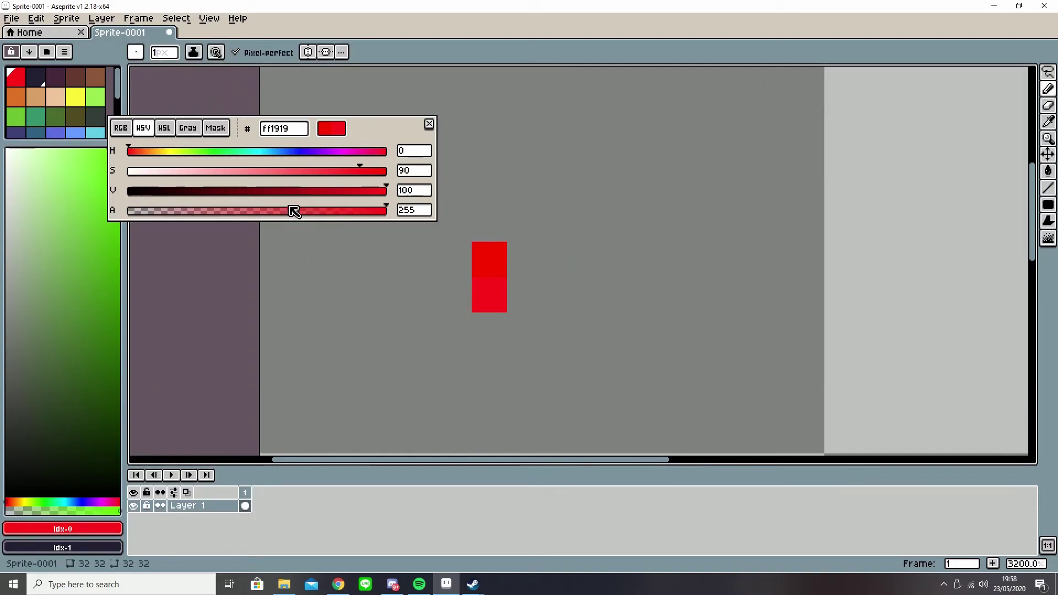
left_click_drag(331, 171, 201, 175)
left_click(489, 366)
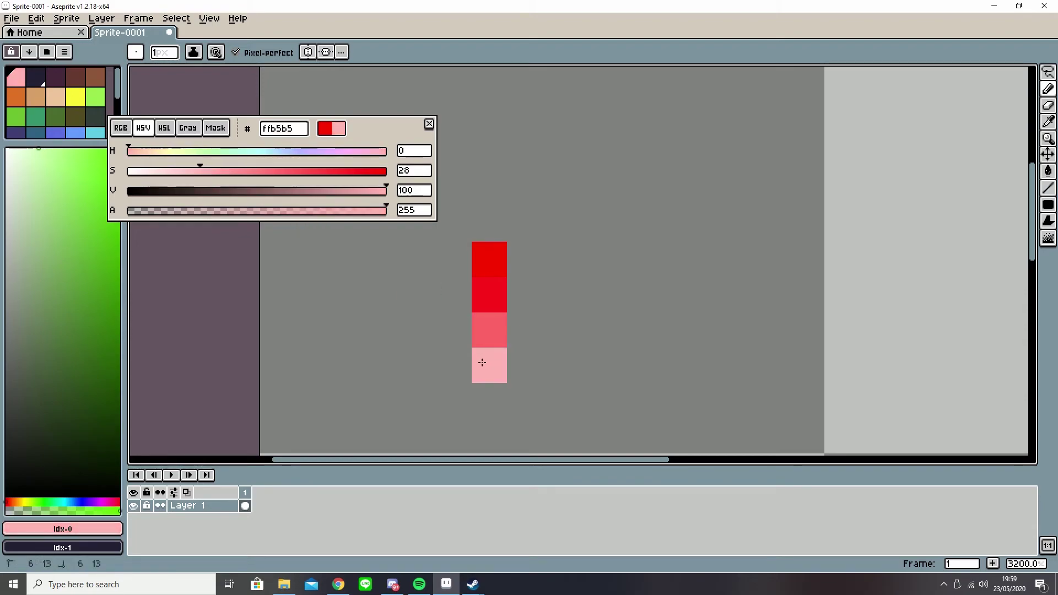
- Set the colour's value to 0 and paint a black pixel beside the column's lowest pixel
scroll(609, 335, "down", 4)
scroll(461, 293, "up", 4)
key("e")
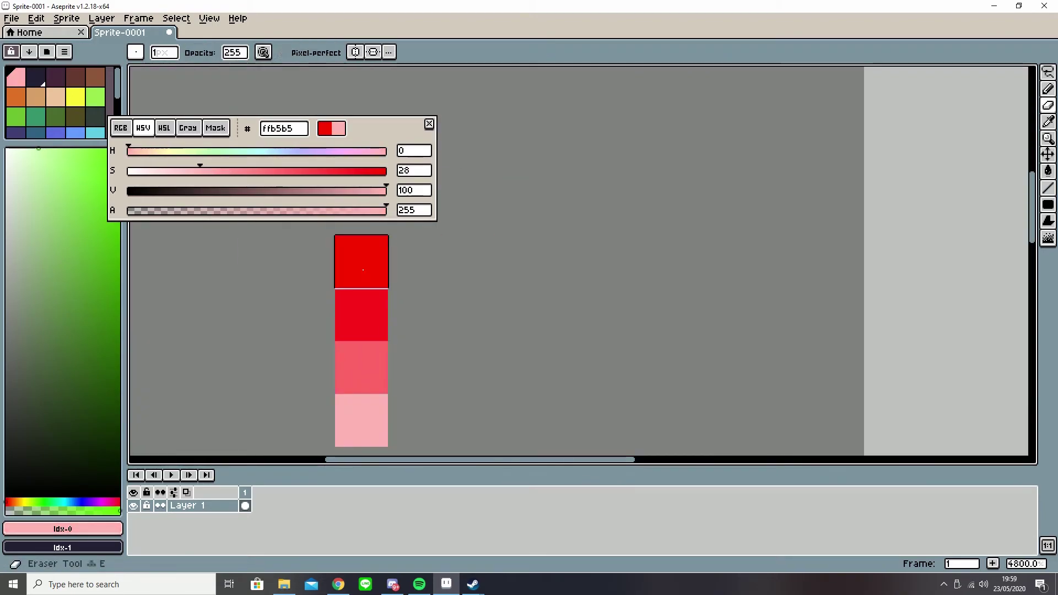
scroll(430, 287, "down", 1)
left_click_drag(368, 193, 125, 197)
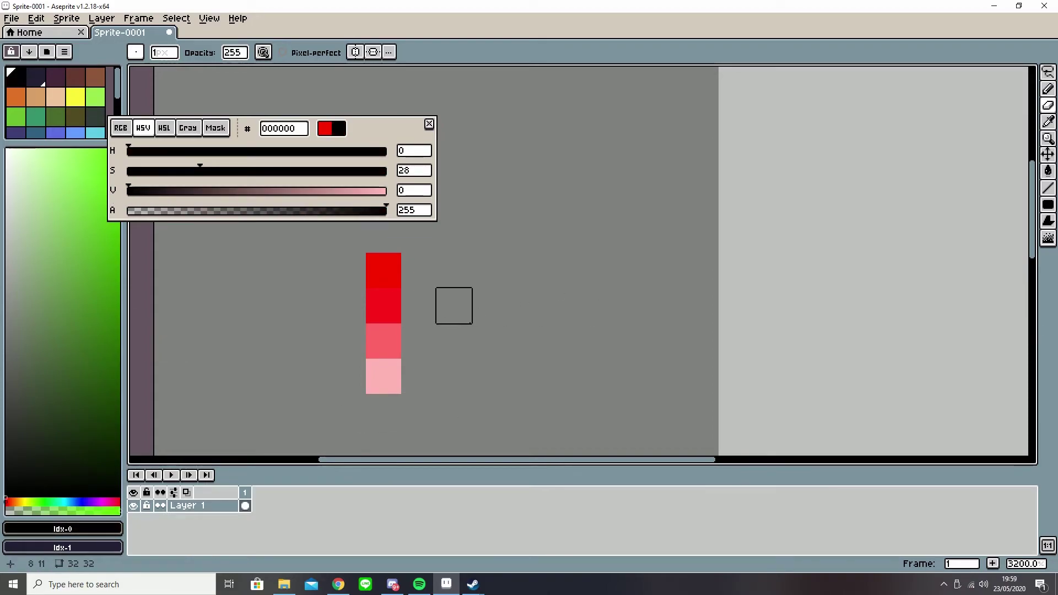
left_click(427, 375)
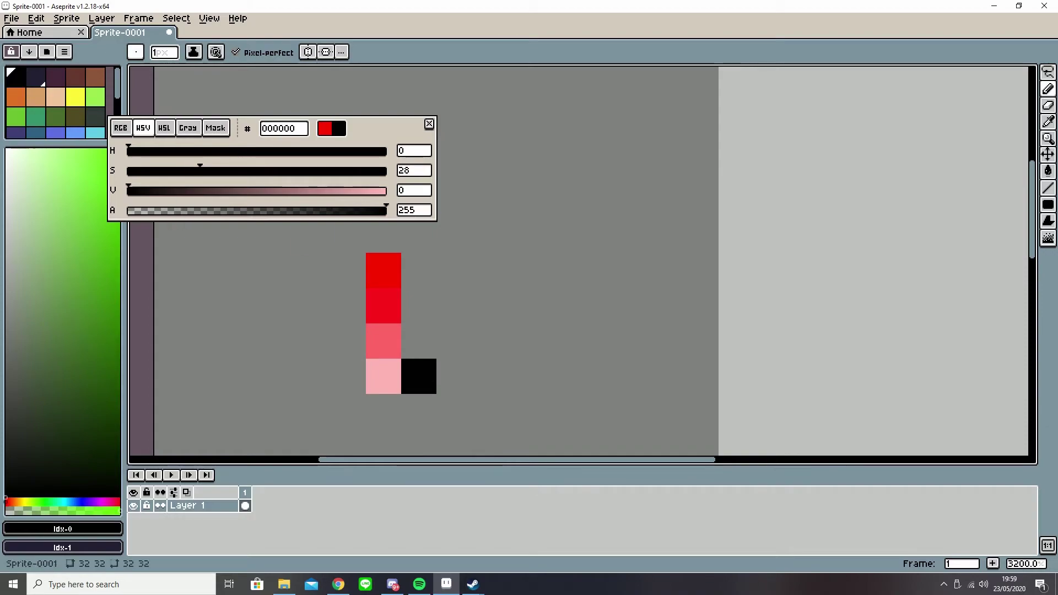
- Raise the value to 30 and on up to 100, painting three progressively lighter pixels above the black one
left_click(157, 191)
left_click(167, 191)
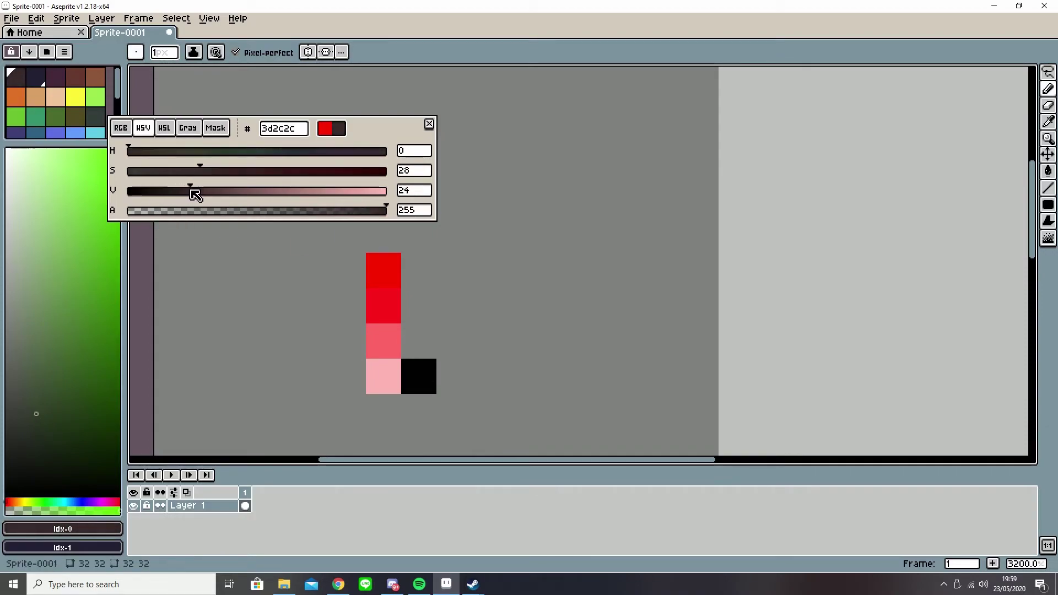
left_click_drag(194, 194, 212, 194)
left_click(419, 341)
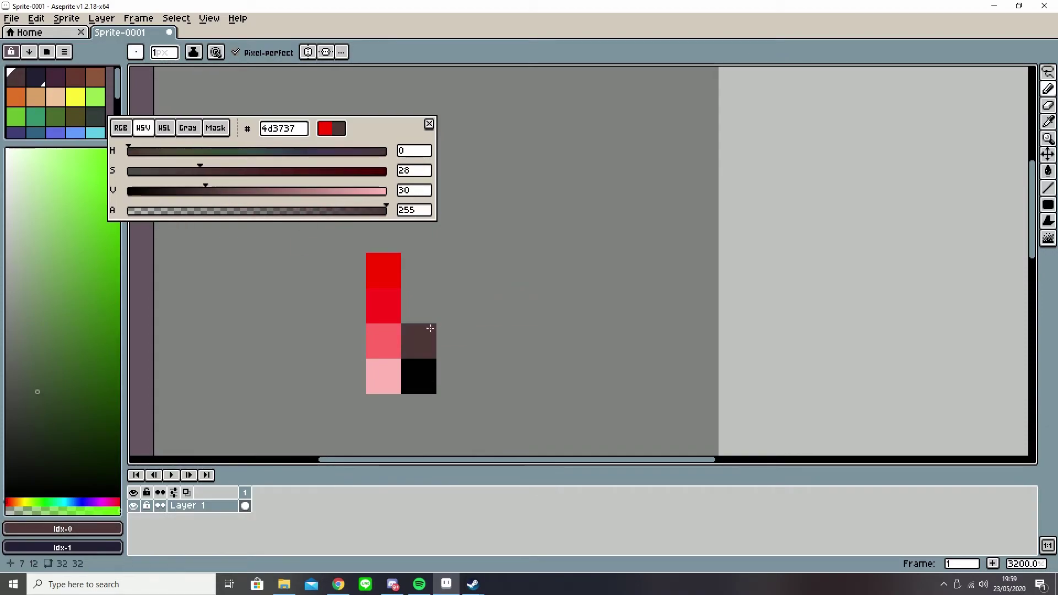
left_click_drag(224, 194, 397, 195)
left_click(419, 305)
left_click(443, 278)
key("ctrl+z")
left_click(424, 286)
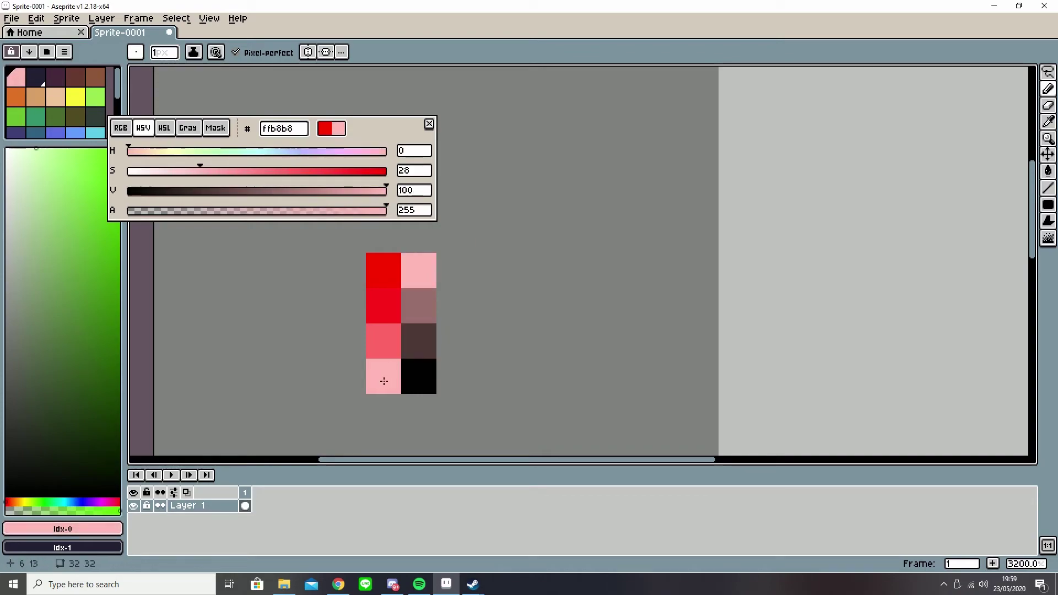
- Pick the light pink (ffb5b5) from the first column's lowest pixel, and undo the test pixels painted with it
left_click(388, 379, "alt")
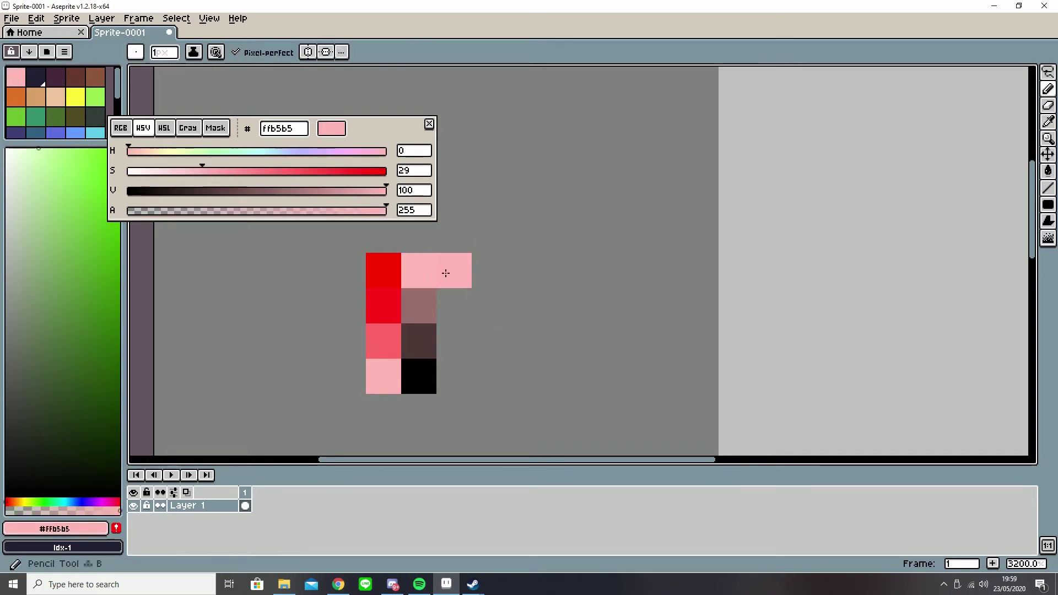
left_click(453, 306)
key("ctrl+z")
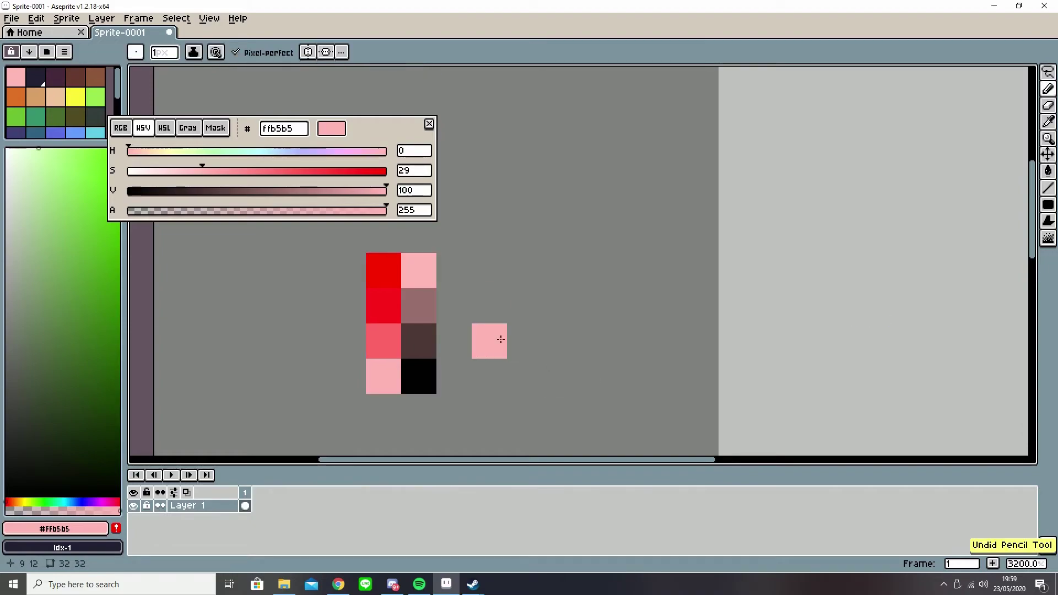
scroll(486, 342, "down", 3)
scroll(508, 300, "up", 3)
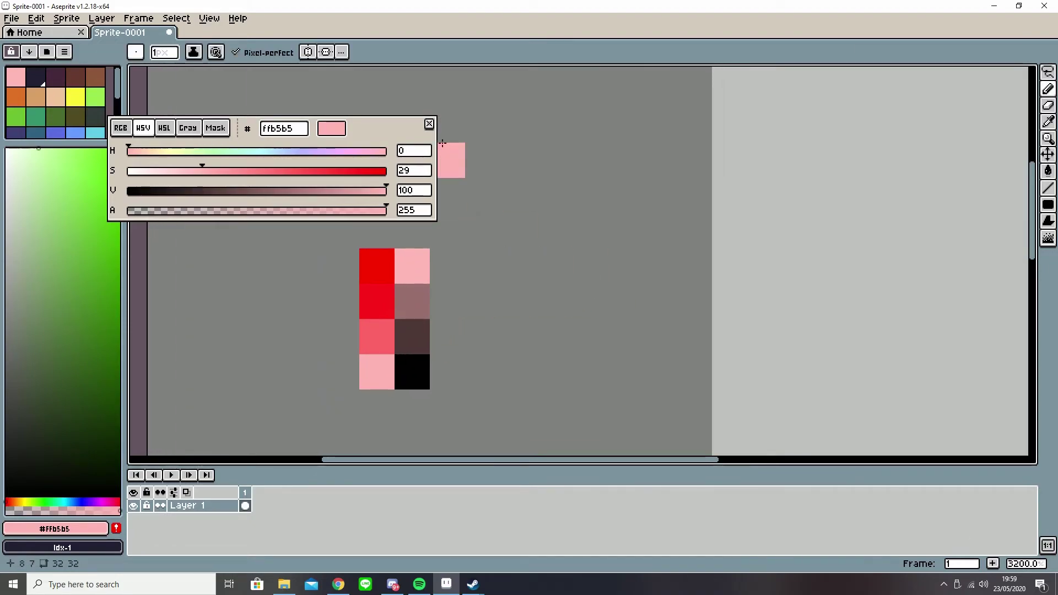
- Close the colour editor, erase both columns of colour samples with a 7 px eraser, and return the eraser to its smallest size
left_click(429, 124)
scroll(492, 241, "down", 1)
scroll(492, 241, "down", 1)
key("e")
scroll(434, 251, "up", 6)
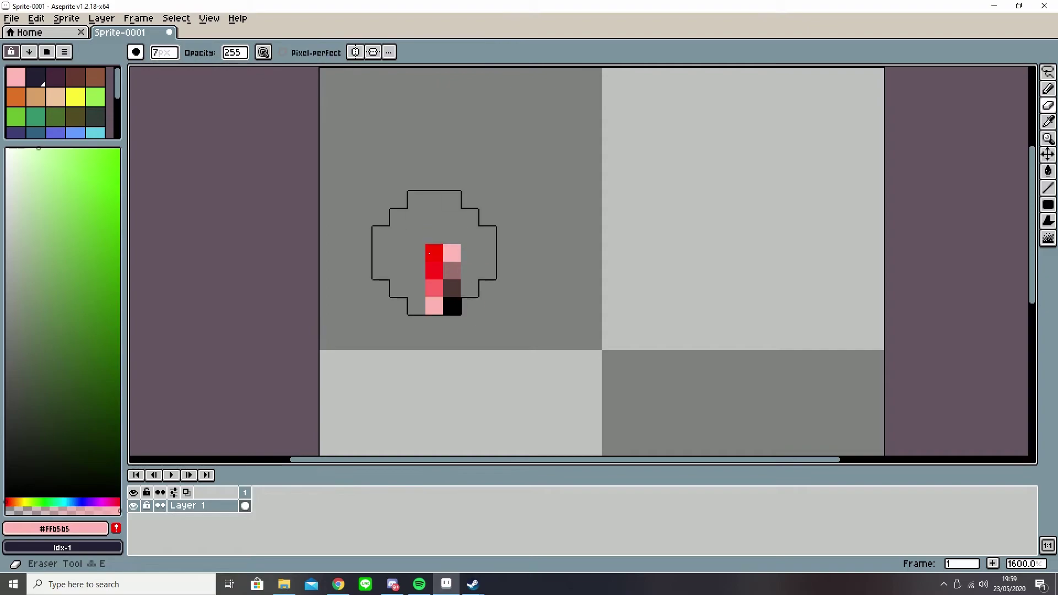
left_click(435, 269)
scroll(453, 295, "down", 3)
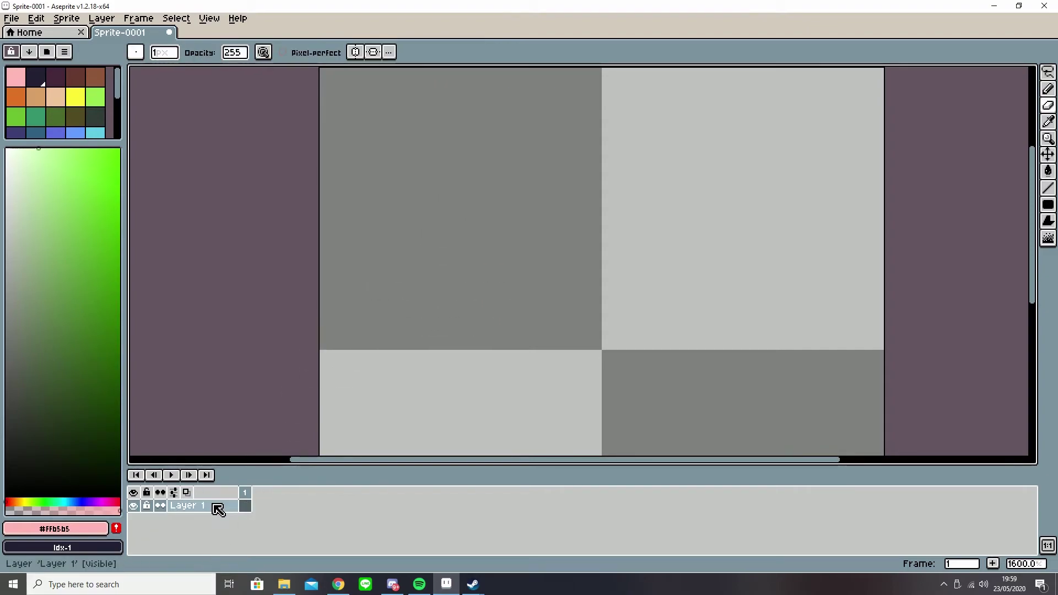
- Add a new layer above Layer 1 and switch to the Pencil tool
right_click(213, 515)
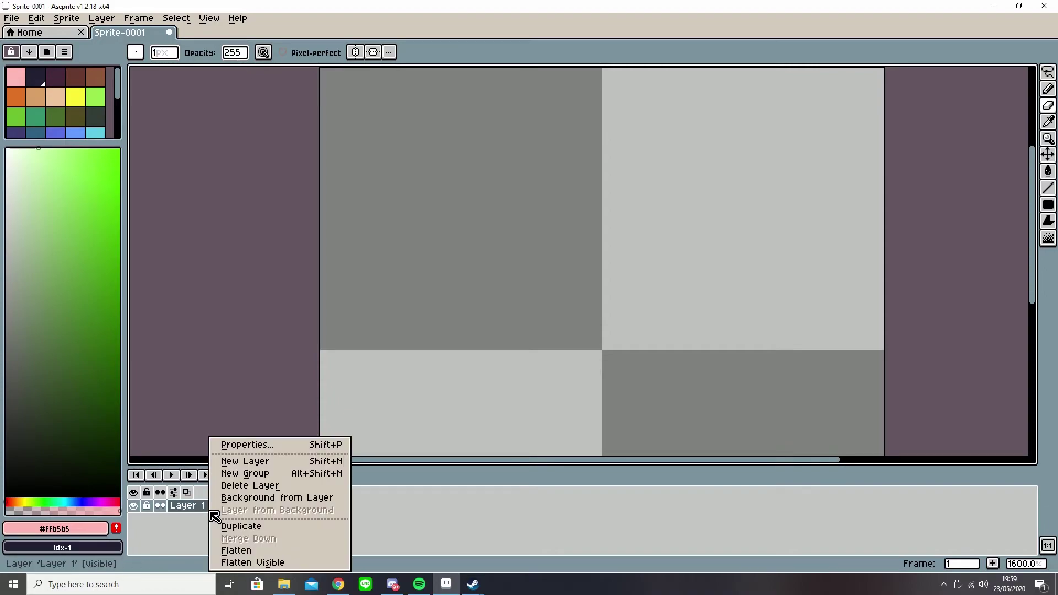
left_click(245, 461)
scroll(420, 281, "up", 1)
left_click_drag(419, 281, 382, 309)
scroll(382, 310, "up", 1)
key("b")
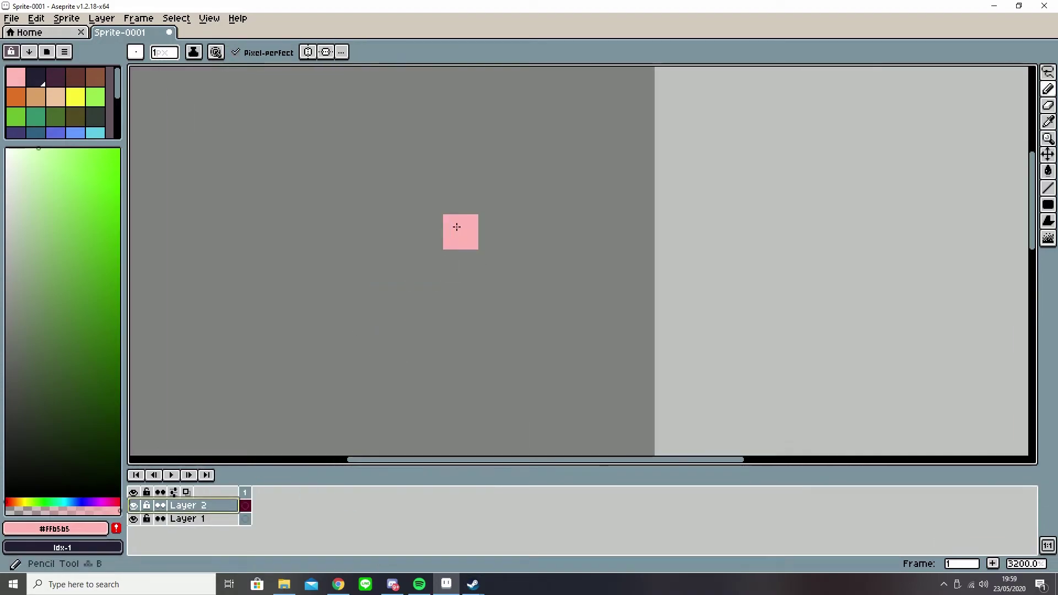
- Draw several crossing freehand pink lines on Layer 2 across the upper half of the sprite
left_click_drag(449, 229, 423, 272)
scroll(423, 273, "down", 2)
scroll(442, 260, "up", 1)
mouse_move(342, 360)
left_mouse_down()
mouse_move(534, 368)
mouse_move(529, 414)
left_mouse_up()
scroll(541, 390, "down", 2)
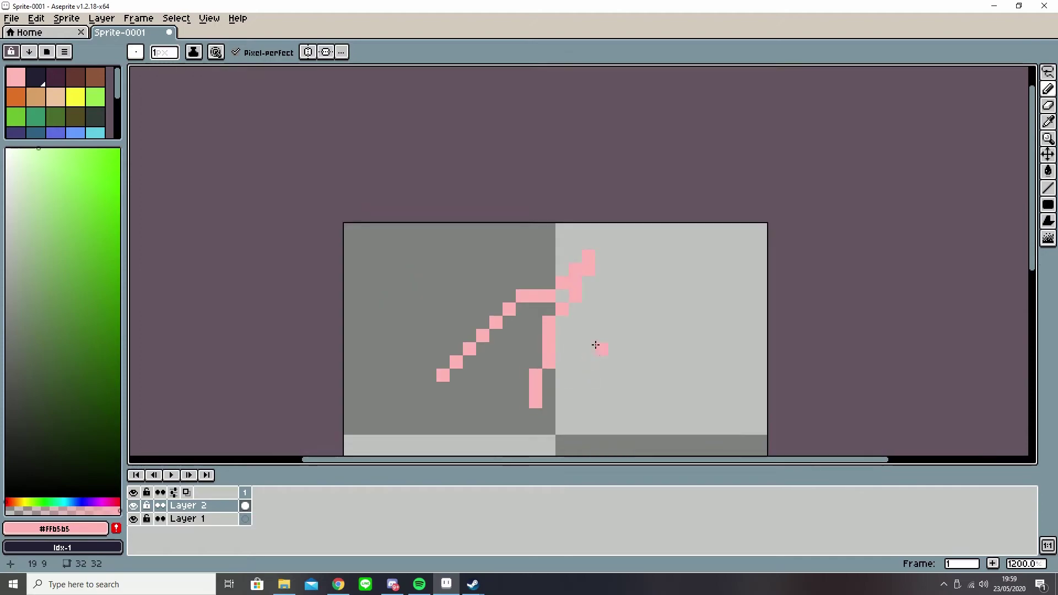
left_click_drag(593, 349, 543, 301)
left_click_drag(339, 222, 643, 369)
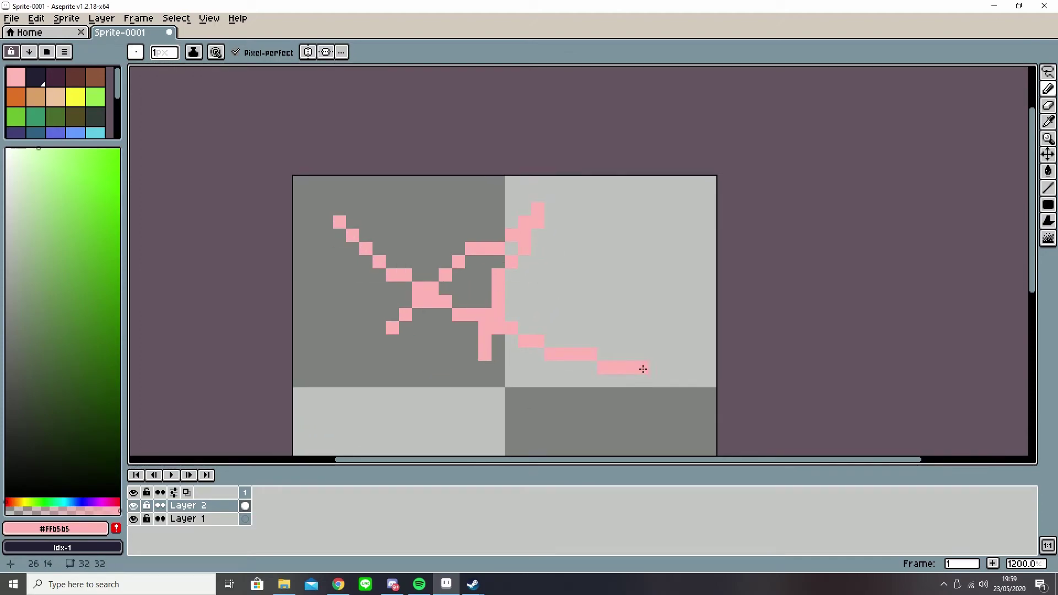
- Select Layer 1, choose black as the foreground colour, and scribble roughly horizontal strokes behind the pink lines
left_click(219, 520)
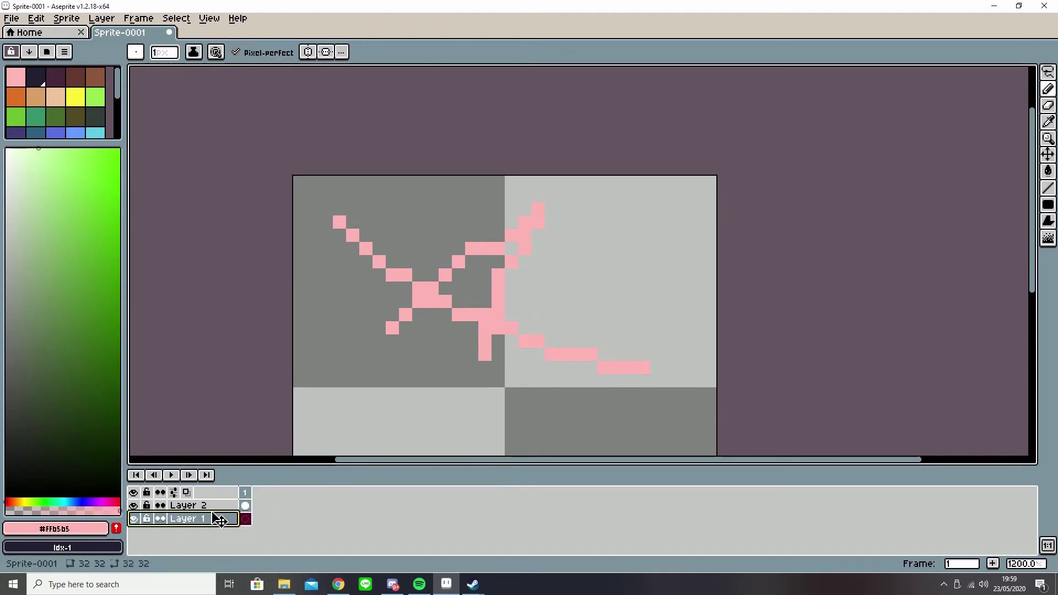
scroll(498, 308, "up", 3)
left_click(50, 482)
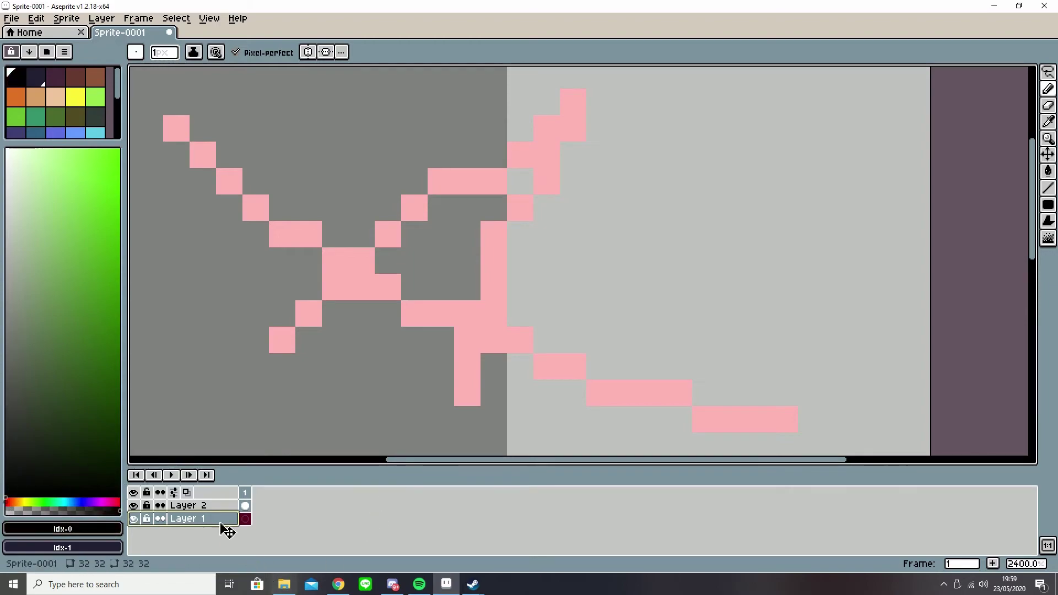
mouse_move(626, 207)
left_mouse_down()
mouse_move(248, 287)
mouse_move(587, 327)
left_mouse_up()
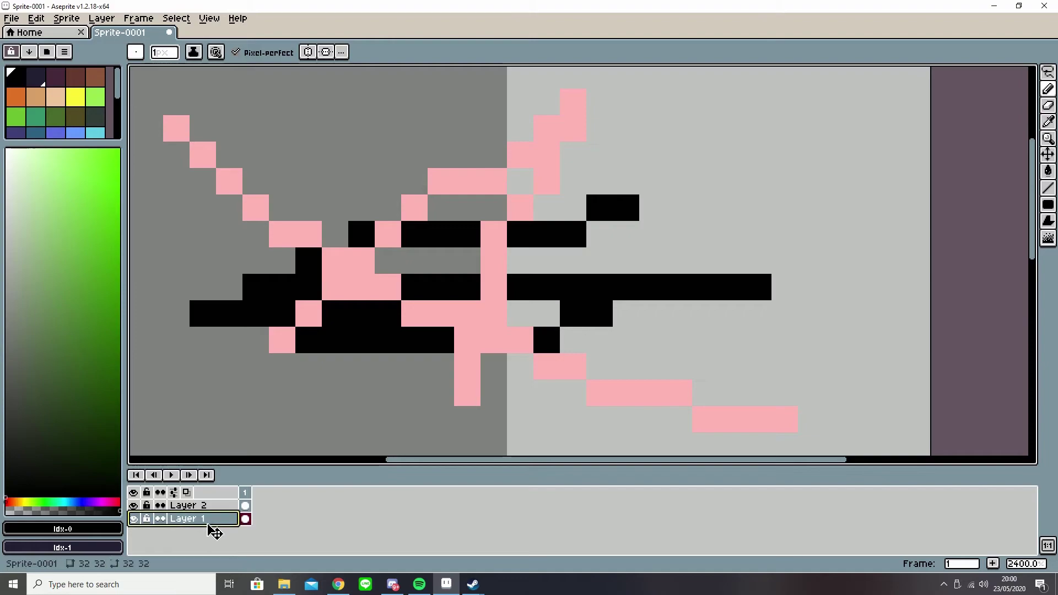
- Move Layer 1 above Layer 2 in the layer order, and return it below Layer 2
left_click_drag(210, 528, 220, 502)
scroll(456, 276, "down", 3)
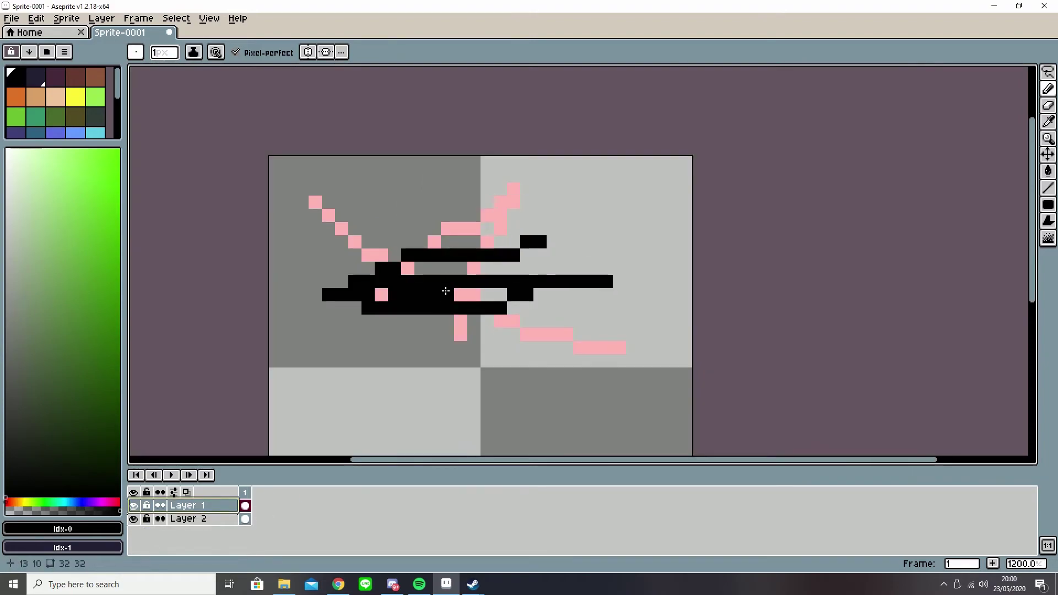
left_click_drag(223, 512, 224, 526)
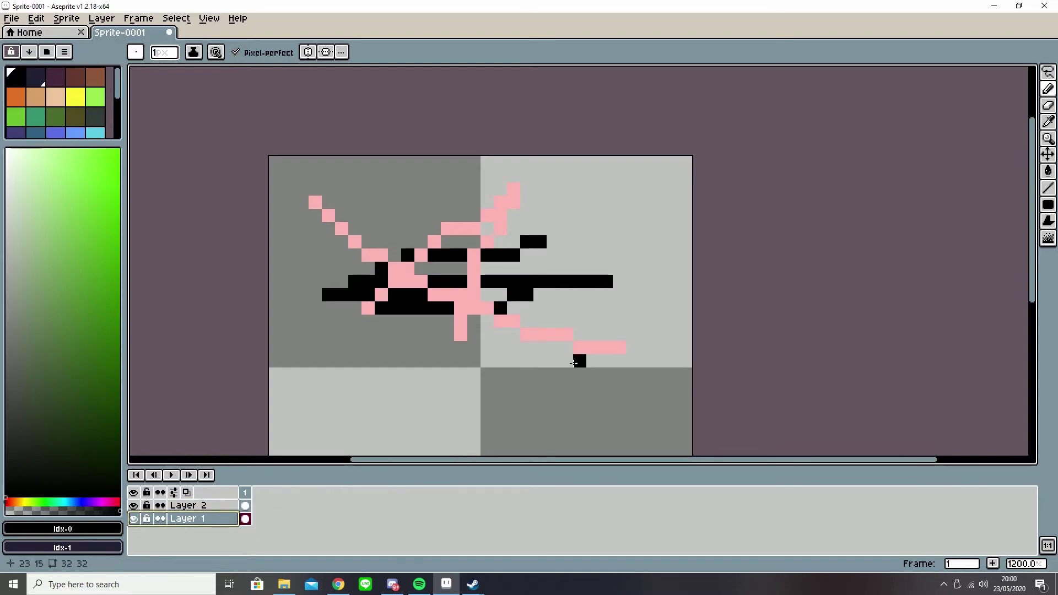
- Lock Layer 1 and try to draw on it with the Pencil tool
left_click(147, 519)
left_click(494, 254)
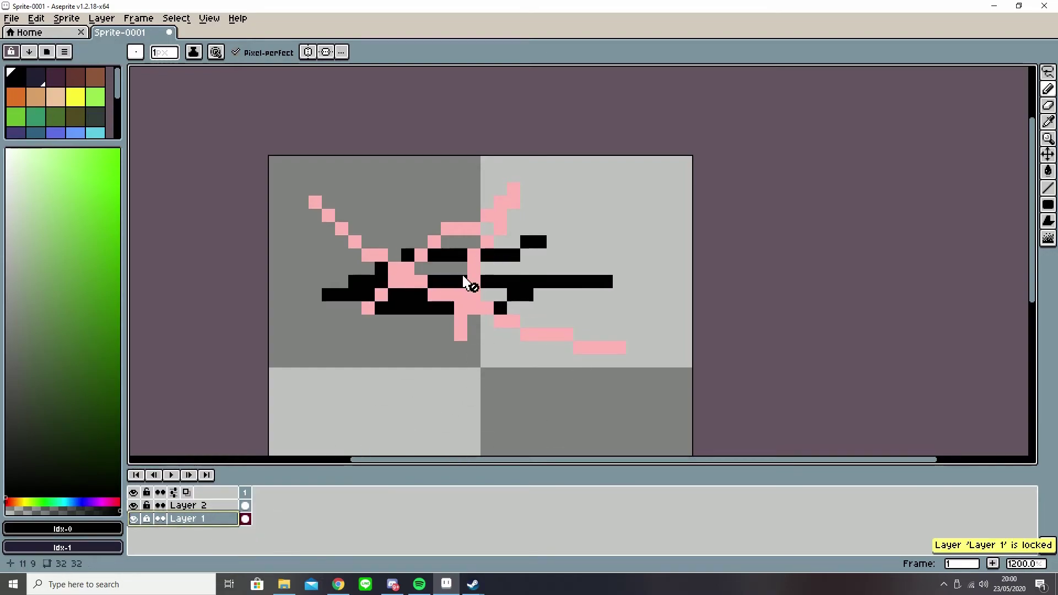
scroll(449, 290, "up", 4)
scroll(742, 254, "down", 7)
scroll(655, 282, "up", 5)
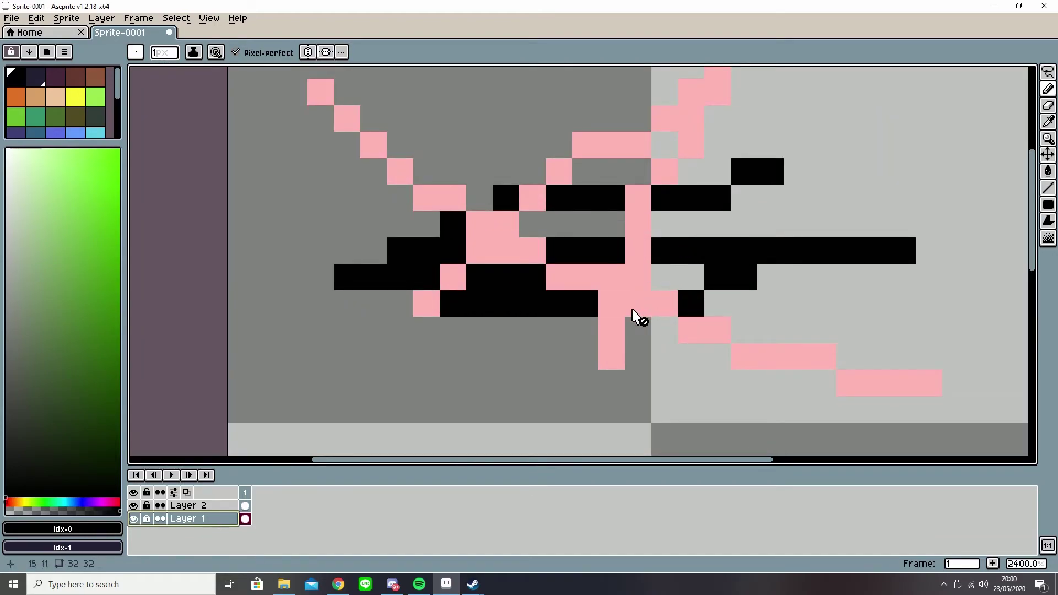
scroll(645, 300, "down", 3)
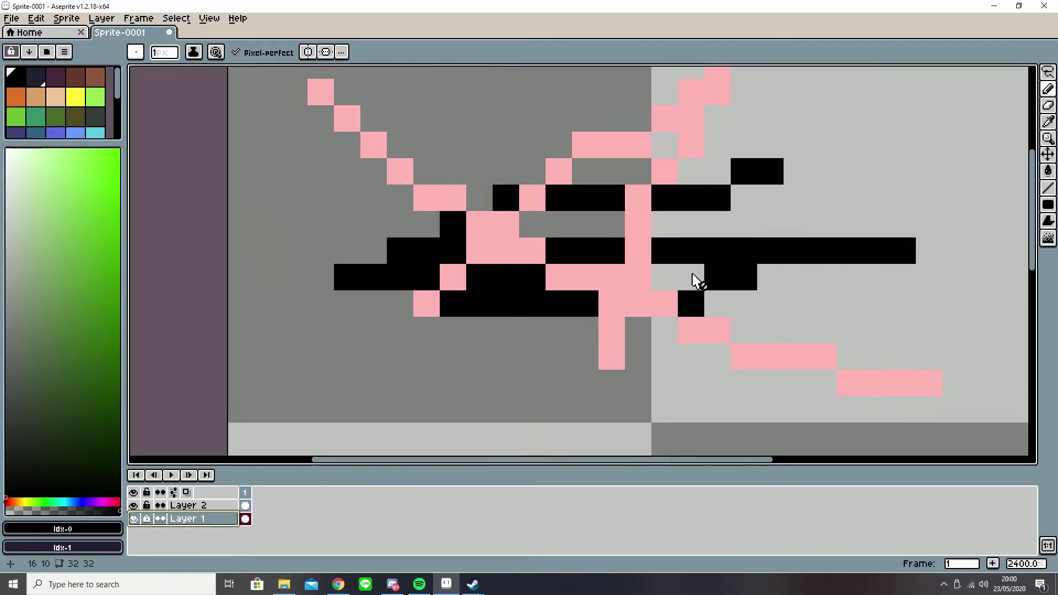
scroll(678, 282, "down", 1)
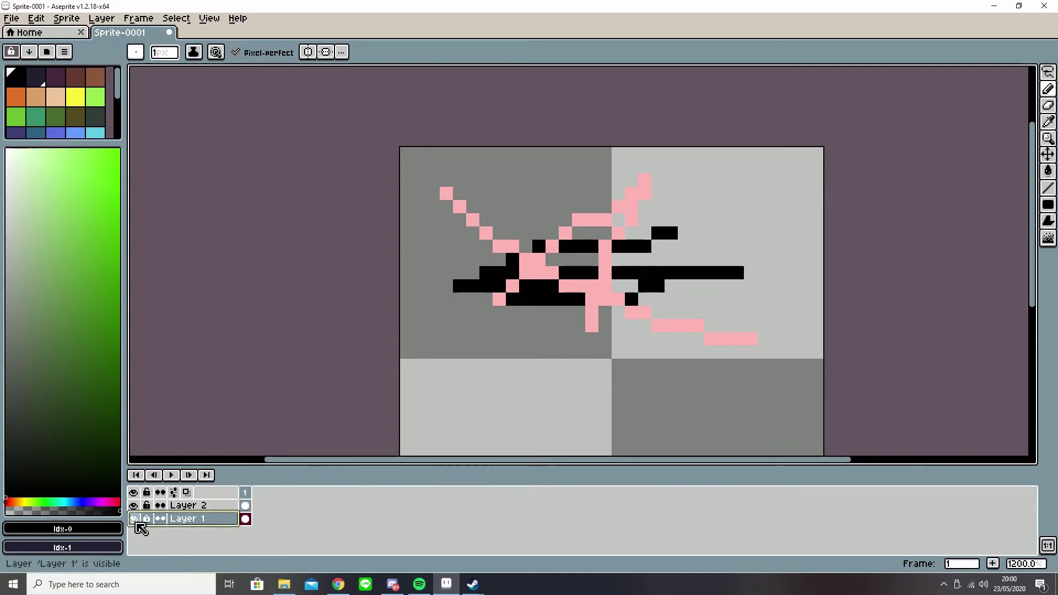
- Hide and show Layer 1 and Layer 2 in turn to compare their contents, leaving both visible
scroll(683, 242, "up", 3)
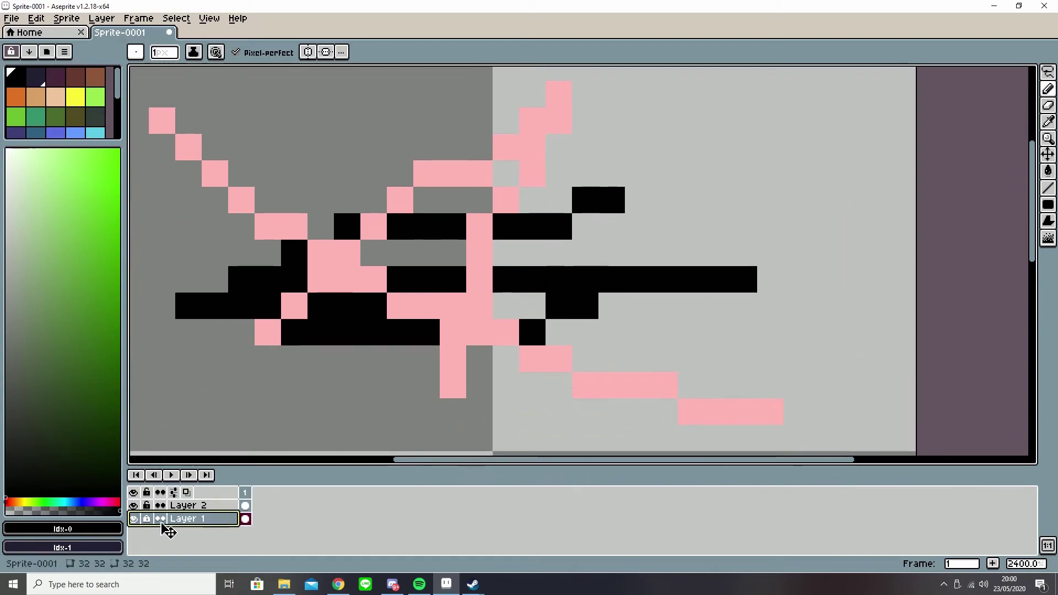
double_click(135, 519)
double_click(135, 519)
left_click(134, 519)
left_click(135, 519)
left_click(135, 506)
left_click(137, 506)
left_click(138, 519)
left_click(138, 519)
left_click(140, 520)
left_click(140, 520)
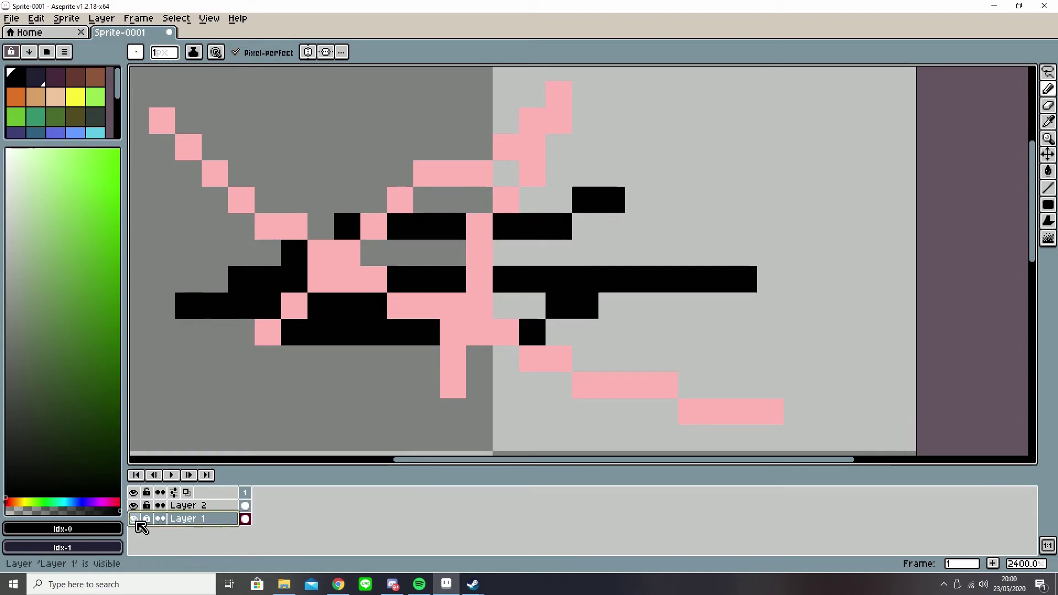
scroll(248, 396, "down", 3)
left_click_drag(258, 381, 325, 321)
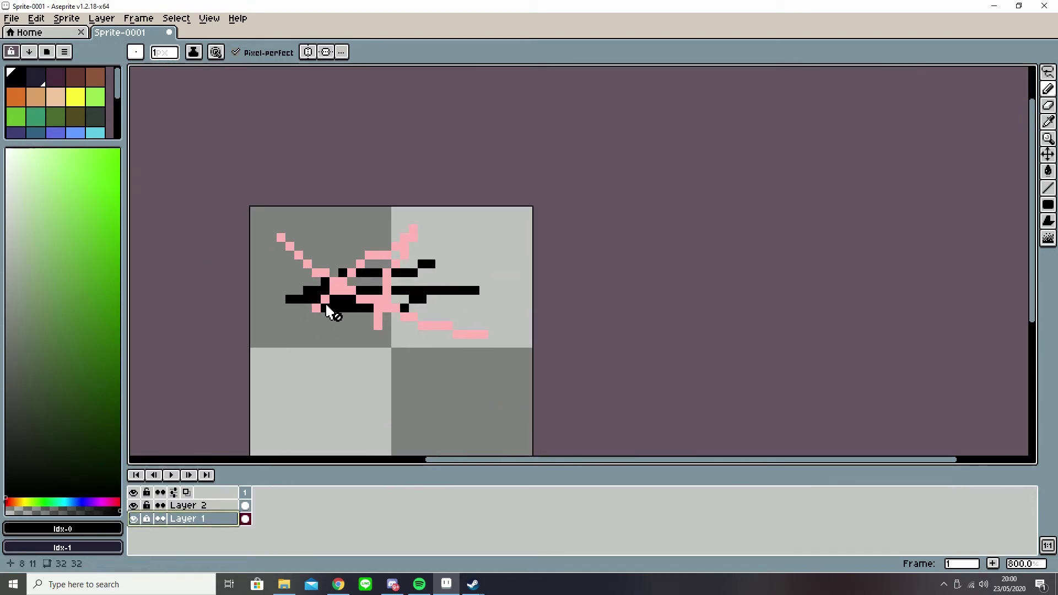
- Toggle the visibility of each layer and of all layers at once, leaving both layers visible
left_click(134, 505)
left_click(133, 518)
left_click(134, 506)
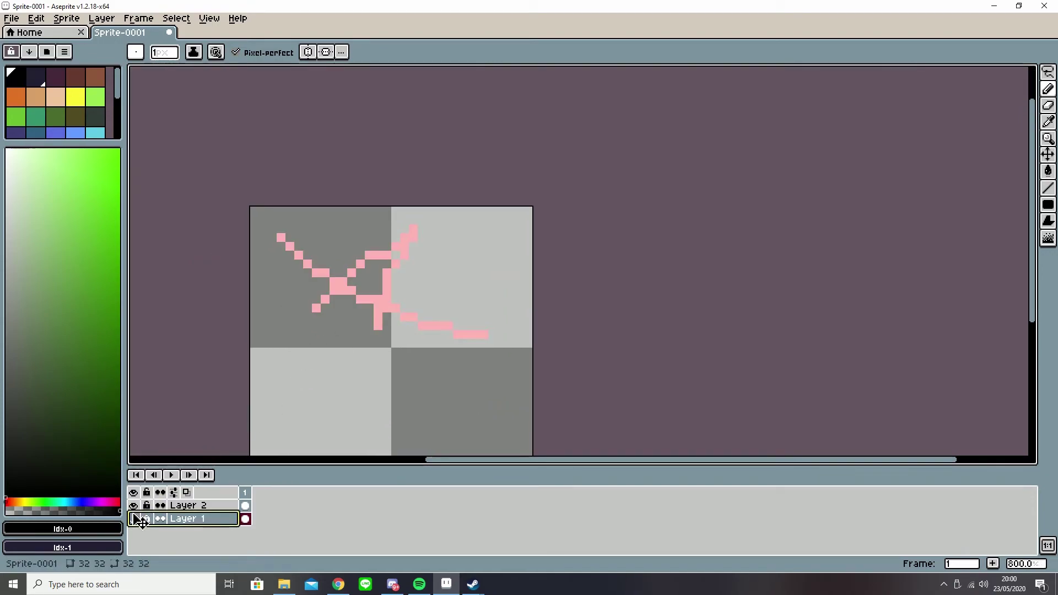
left_click(134, 519)
left_click(134, 493)
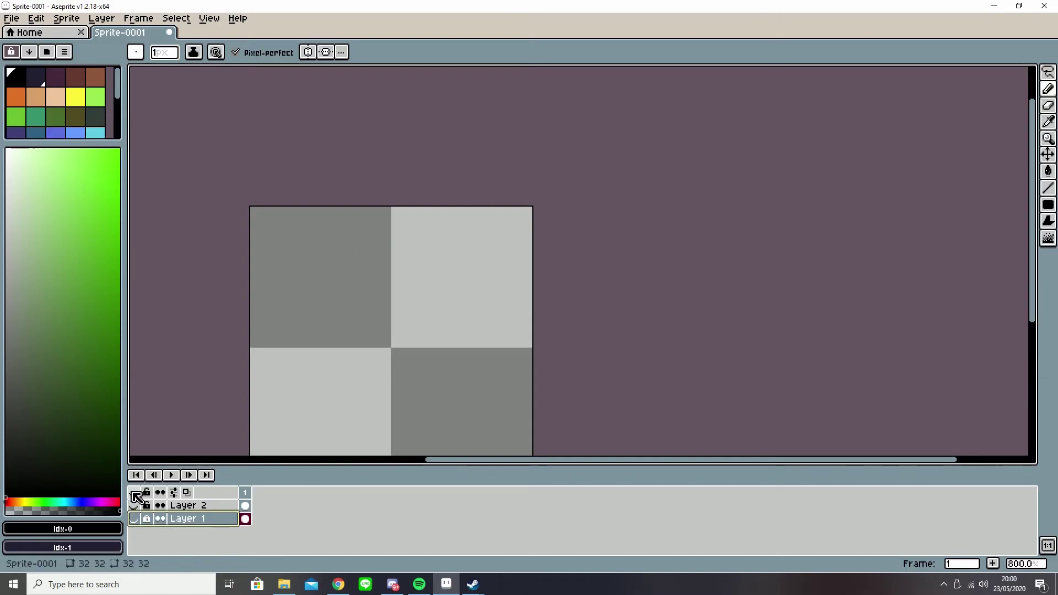
left_click(134, 493)
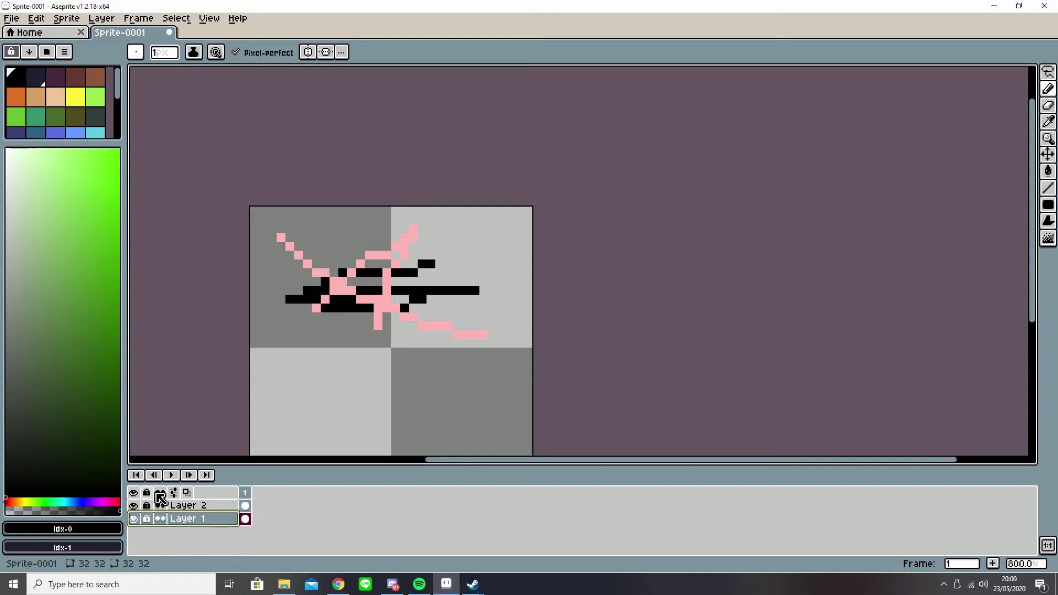
- Undo the last change to the layer order
scroll(432, 224, "up", 3)
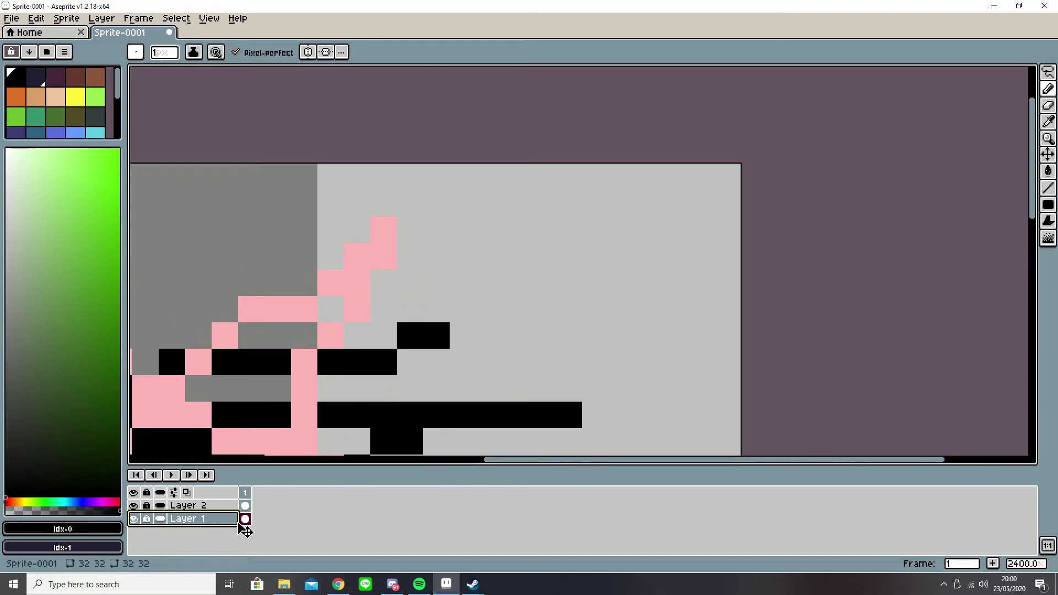
key("Tab")
key("ctrl+z")
key("Tab")
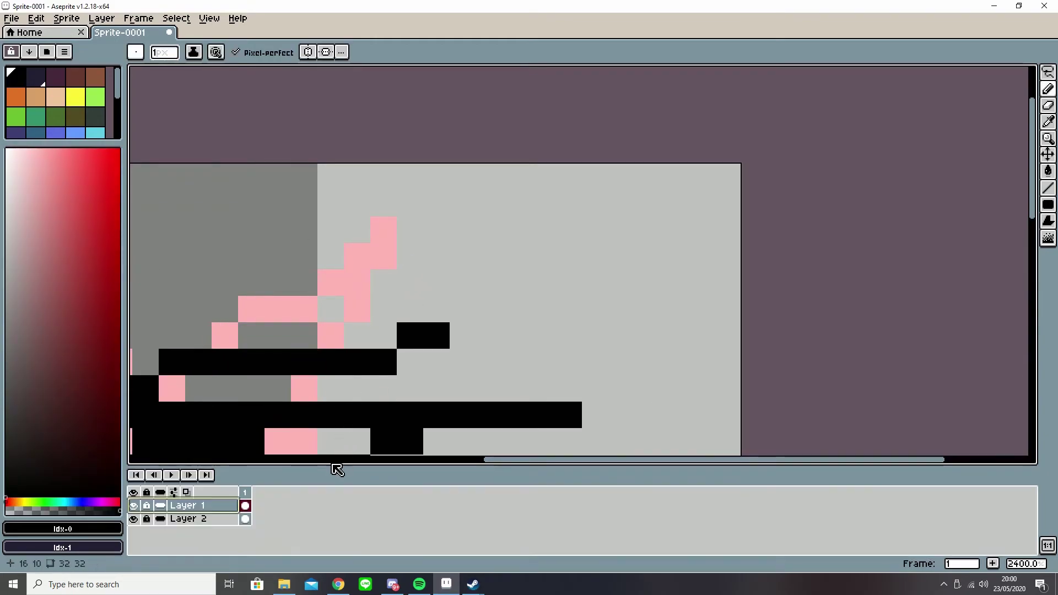
- Add a second frame, unlock Layer 2 and draw a few roughly horizontal black strokes in its frame 2 cel
left_click_drag(324, 432, 445, 290)
key("alt+b")
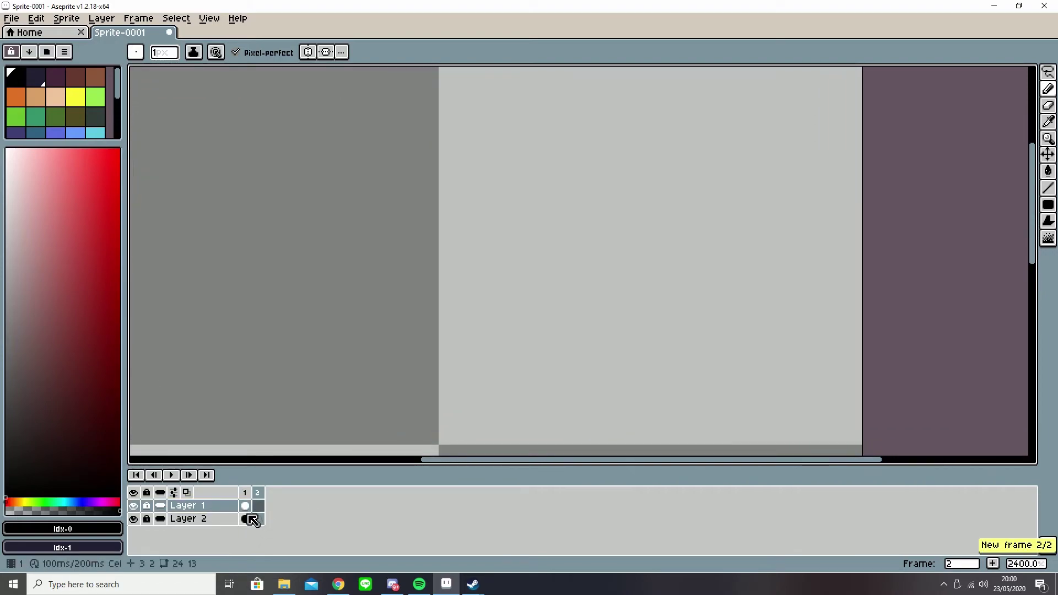
left_click(246, 519)
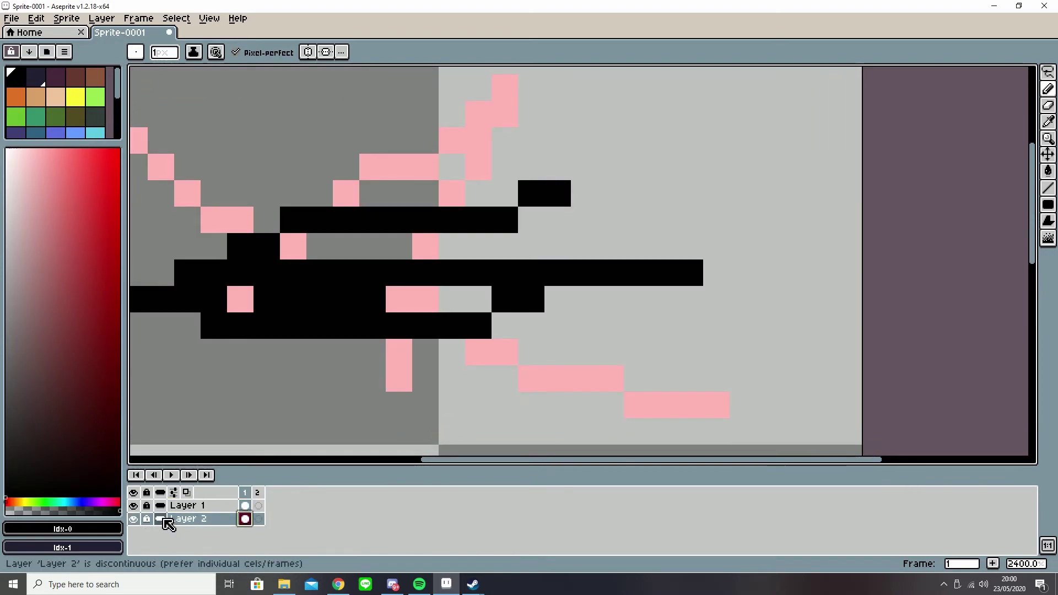
left_click(258, 518)
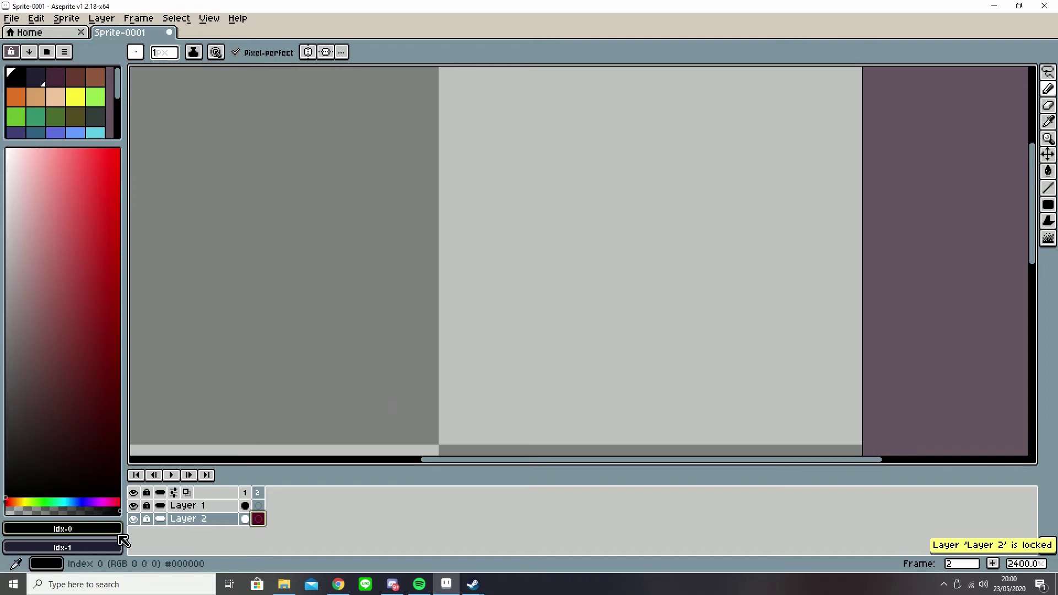
left_click(146, 519)
mouse_move(505, 272)
left_mouse_down()
mouse_move(474, 334)
mouse_move(665, 328)
left_mouse_up()
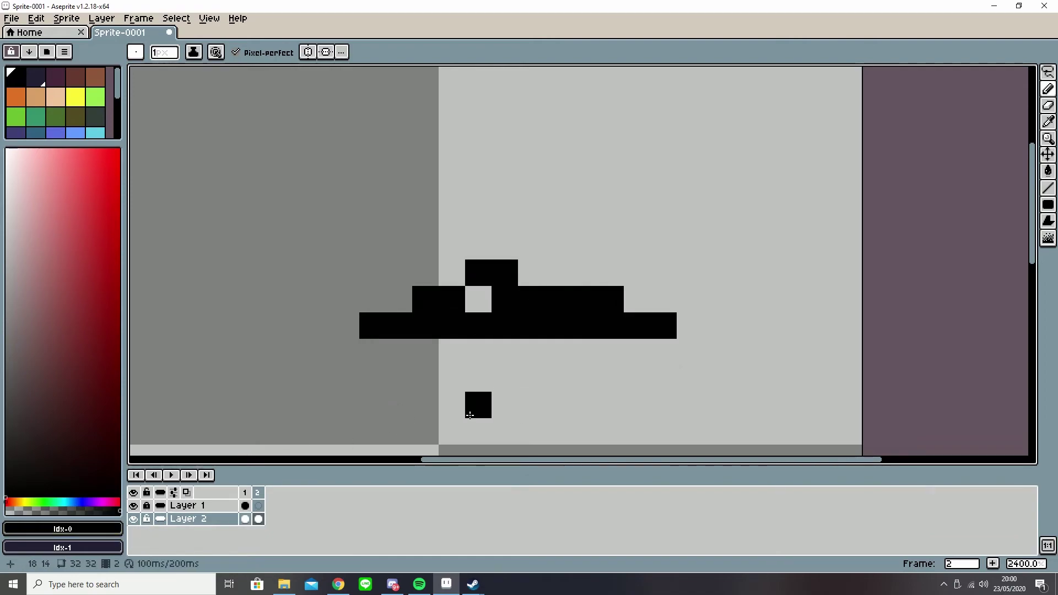
- View the options for Layer 2's two cels, and set Layer 1 and Layer 2 to discontinuous cels
right_click(260, 520)
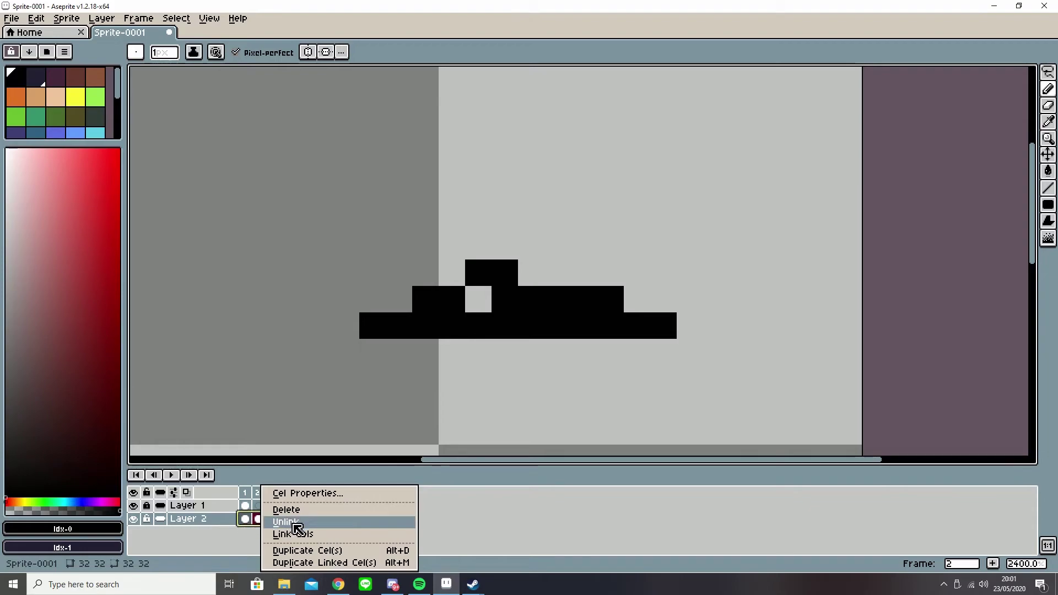
left_click(291, 387)
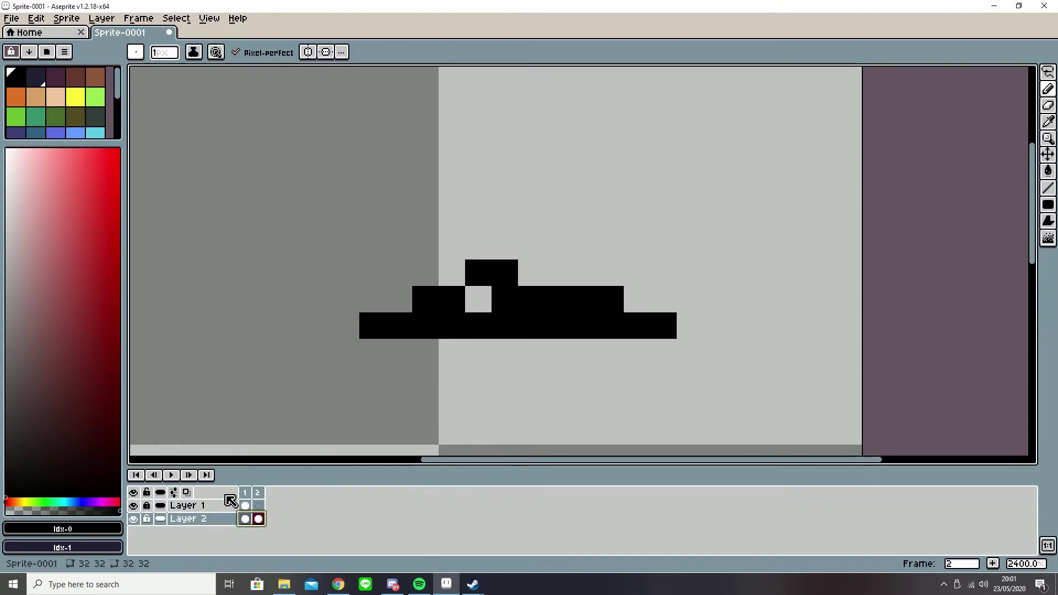
left_click(161, 519)
scroll(281, 350, "down", 5)
left_click(160, 505)
scroll(319, 359, "up", 4)
scroll(284, 409, "down", 2)
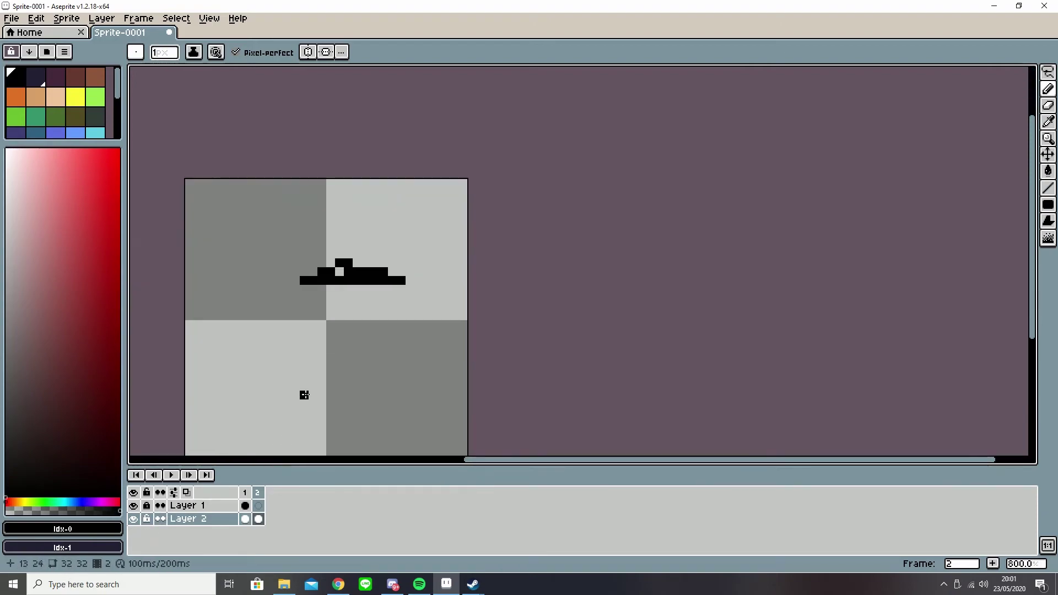
- Undo the frame, layer and drawing edits back to a single Layer 1 containing only the red-to-black swatch pixels
key("ctrl")
key("ctrl+z")
key("ctrl+z")
key("ctrl+z")
key("ctrl+z")
key("ctrl+z")
key("ctrl+z")
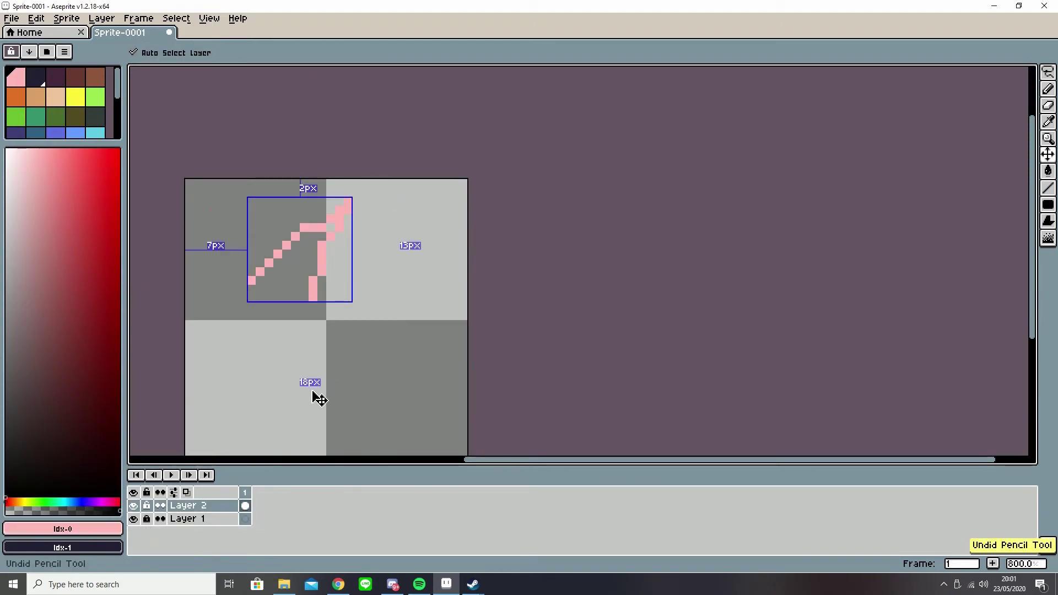
key("ctrl+y")
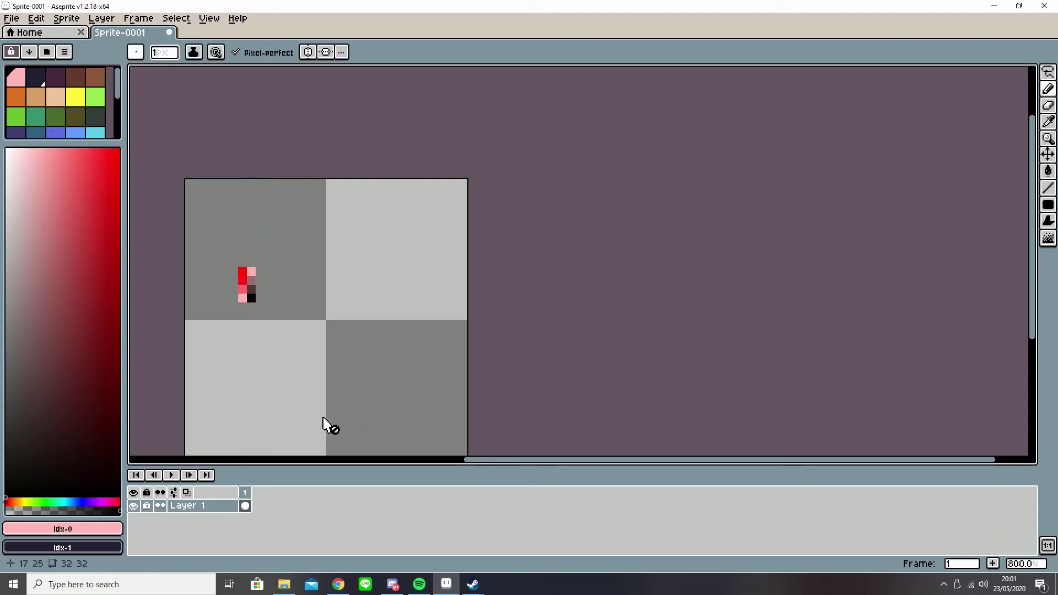
- Unlock Layer 1 and erase all the red-to-black swatch pixels with the Eraser tool
left_click(209, 505)
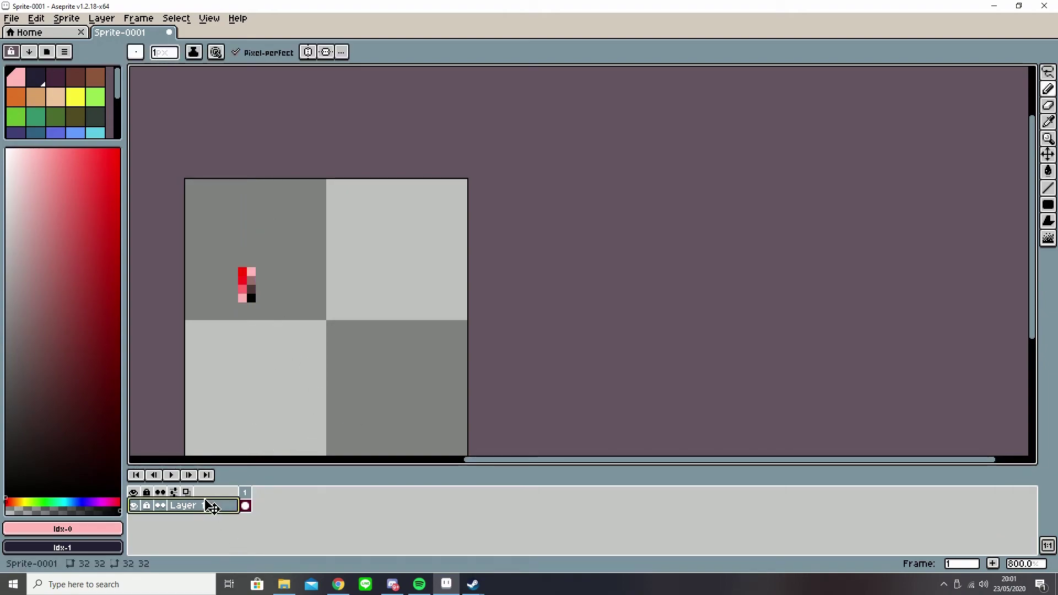
scroll(272, 392, "up", 2)
key("e")
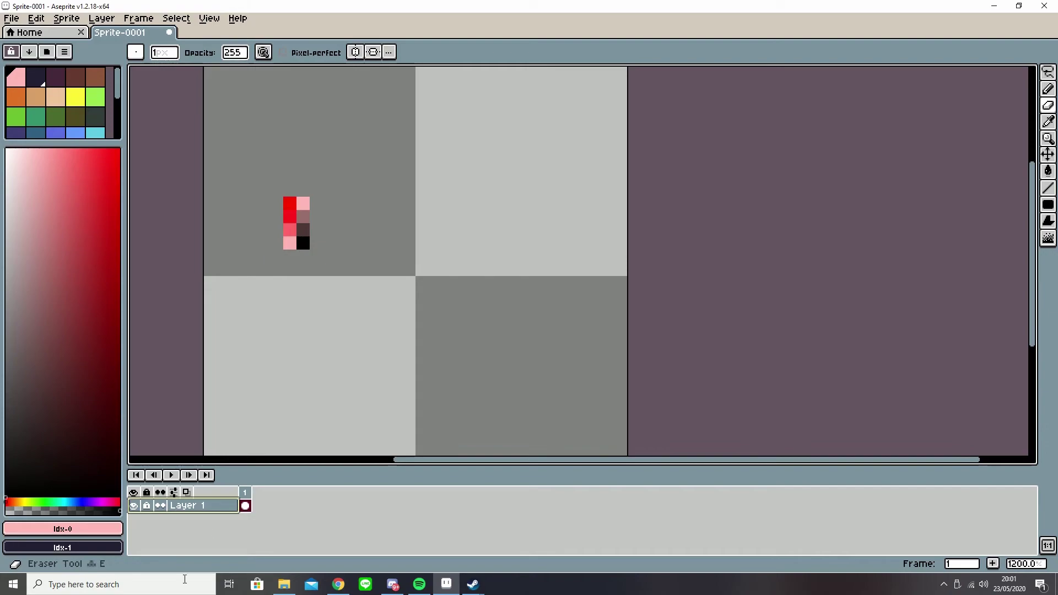
left_click(146, 505)
mouse_move(290, 203)
left_mouse_down()
mouse_move(289, 230)
mouse_move(303, 190)
left_mouse_up()
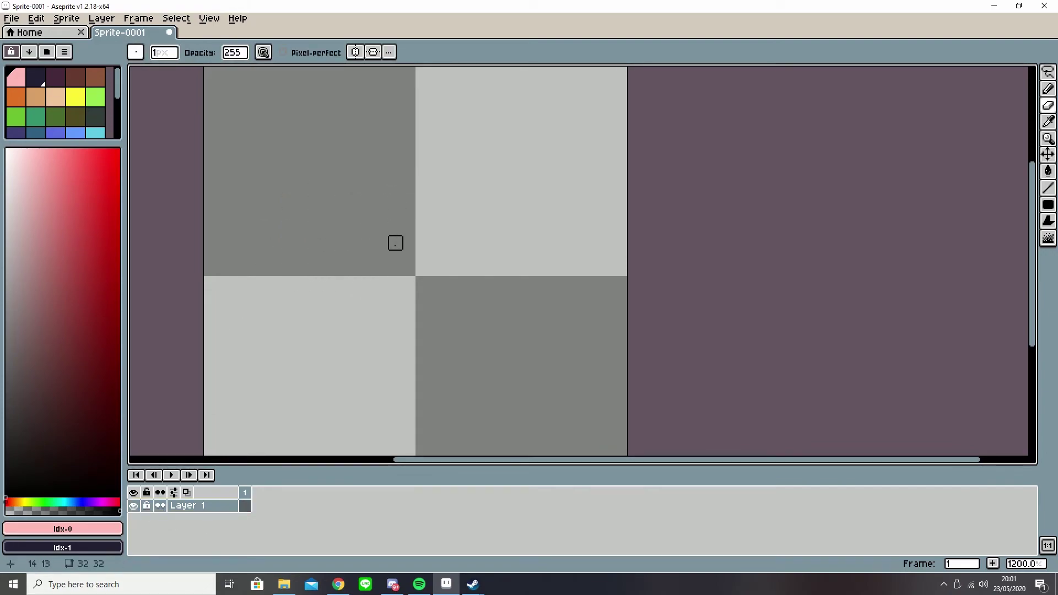
- Pick a near-black grey as the foreground colour, draw a short test stroke with the Pencil tool and undo it
left_click_drag(394, 279, 390, 309)
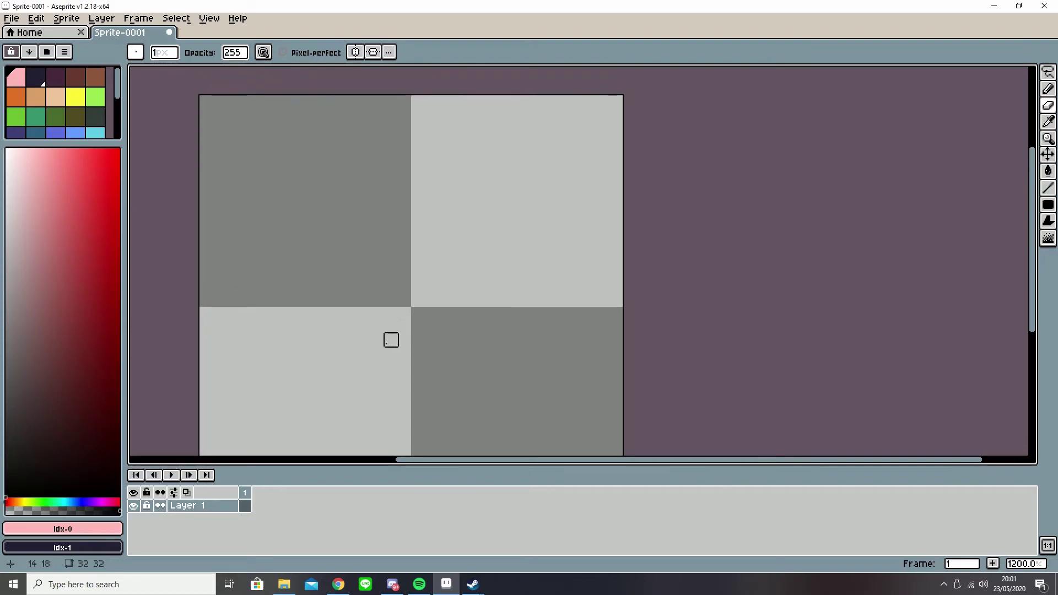
key("b")
left_click_drag(61, 407, 6, 450)
mouse_move(378, 234)
left_mouse_down()
mouse_move(318, 330)
mouse_move(419, 247)
left_mouse_up()
key("ctrl+z")
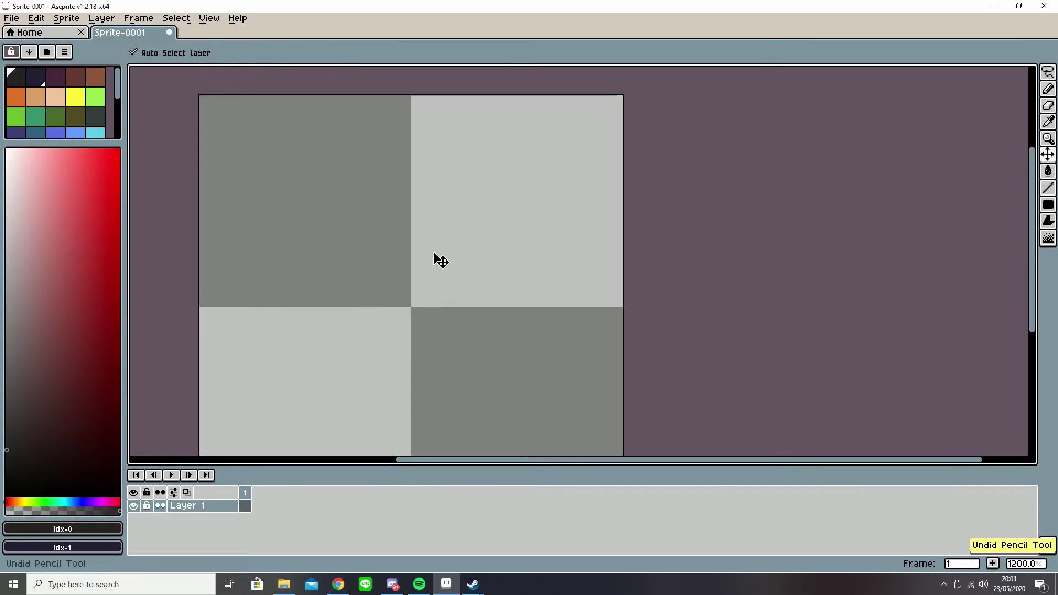
- Set the Pencil brush size to 4 px and stamp a round dot just left of the sprite's centre
key("b")
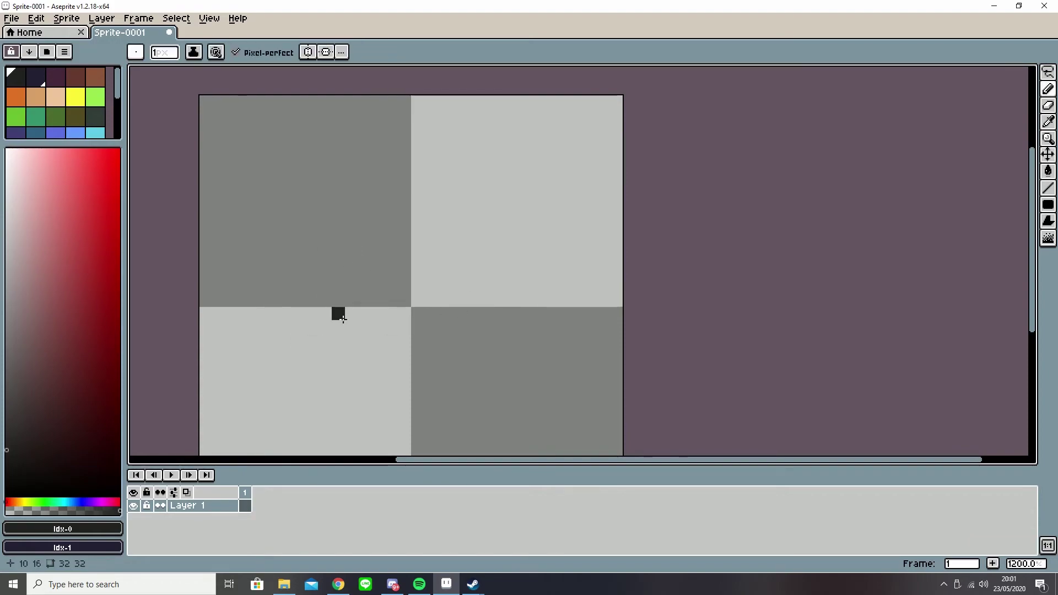
scroll(378, 325, "down", 4)
scroll(378, 325, "up", 4)
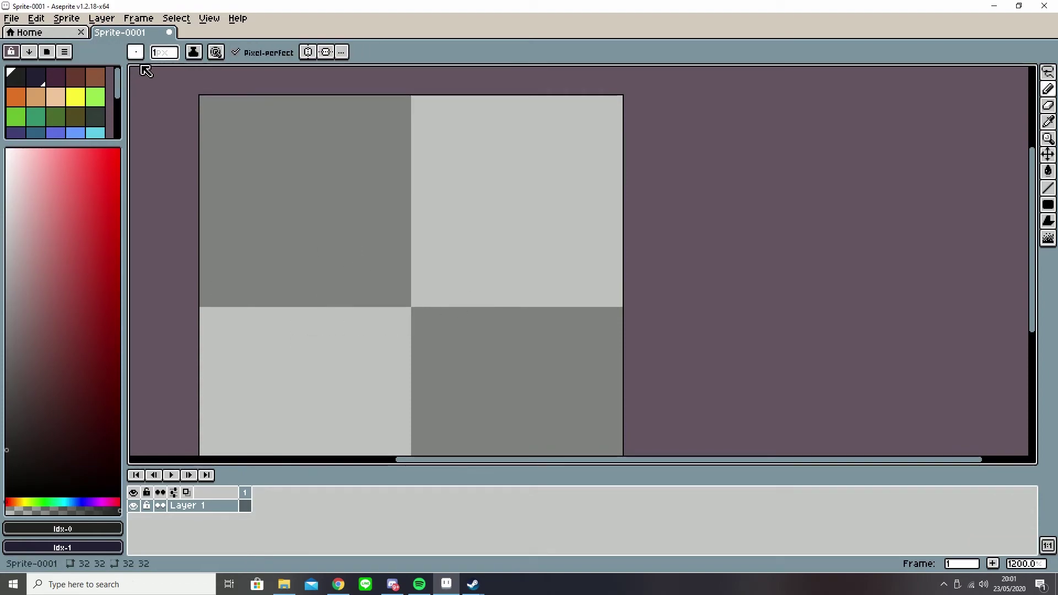
left_click(136, 53)
scroll(389, 287, "down", 4)
scroll(377, 305, "down", 1)
left_click(376, 306)
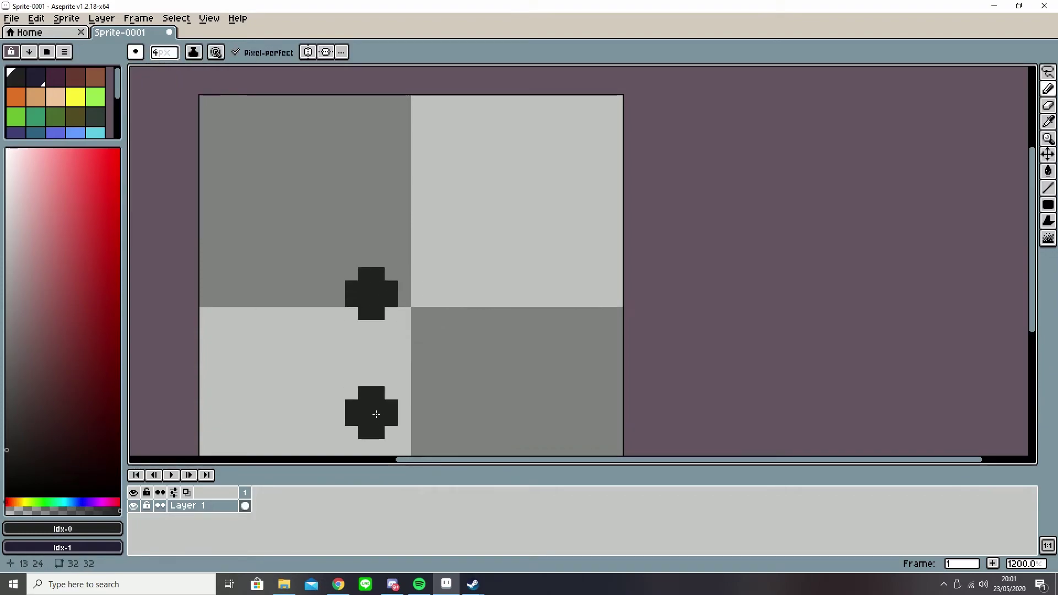
- Add an empty second frame, turn on onion skinning, and undo both the new frame and the dot in frame 1
key("alt+n")
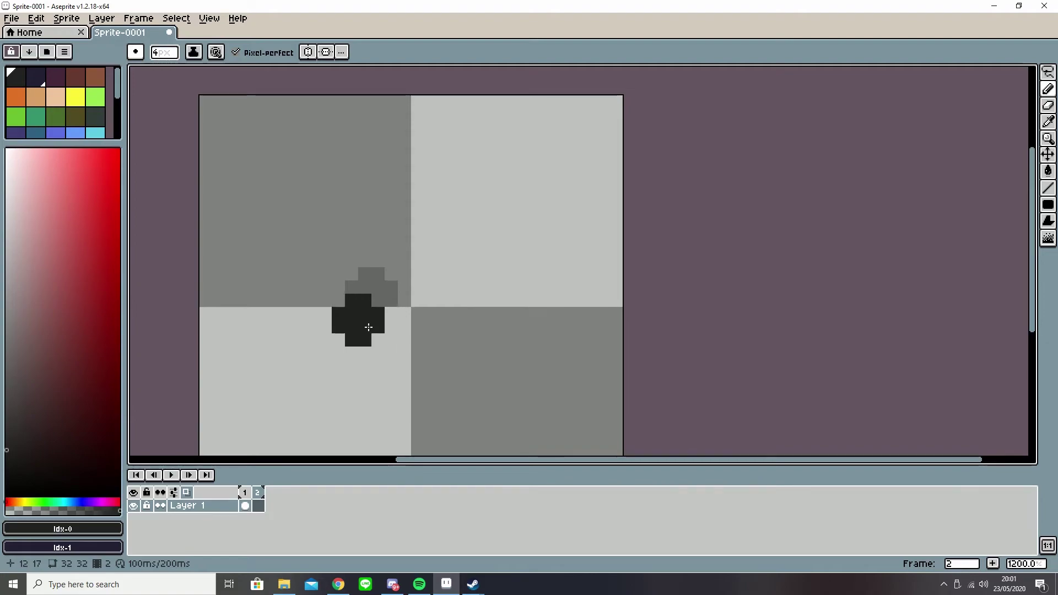
key("minus")
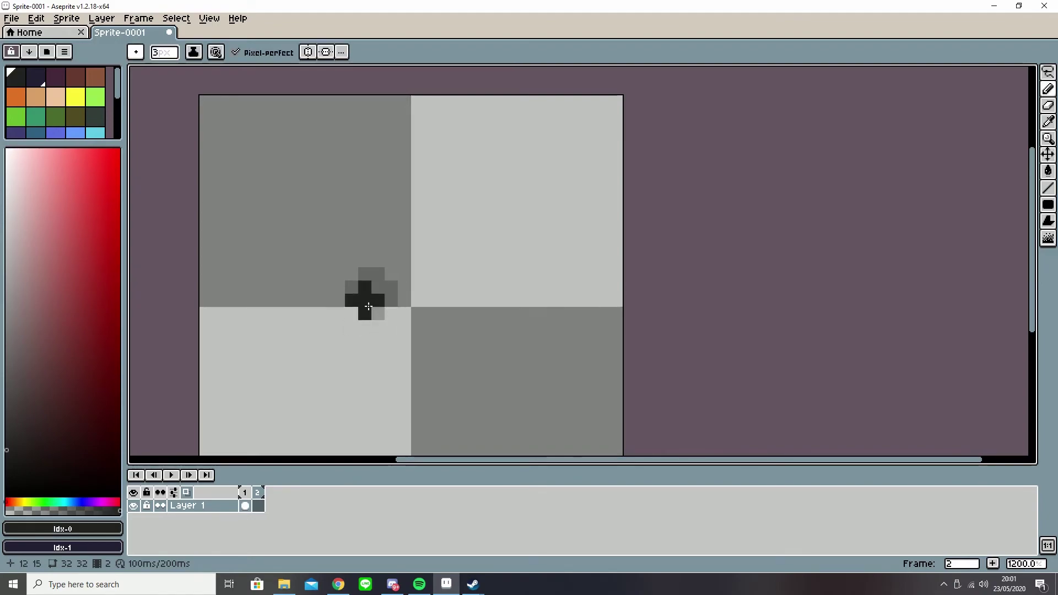
key("v")
key("ctrl+z")
key("ctrl+z")
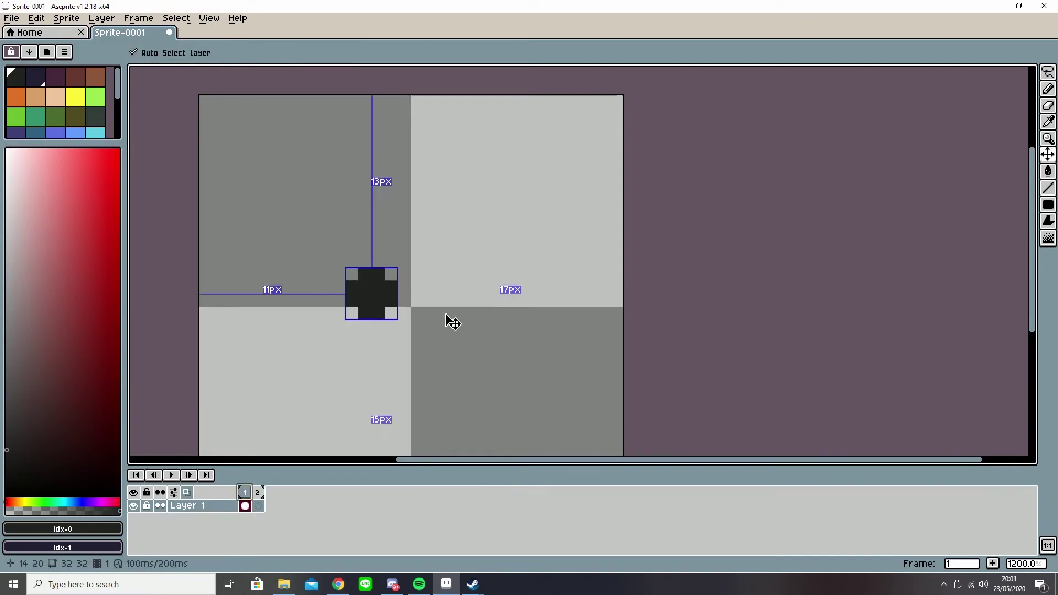
- Stamp a 5 px round dot in frame 1 just left of the sprite's centre with the Pencil tool
key("b")
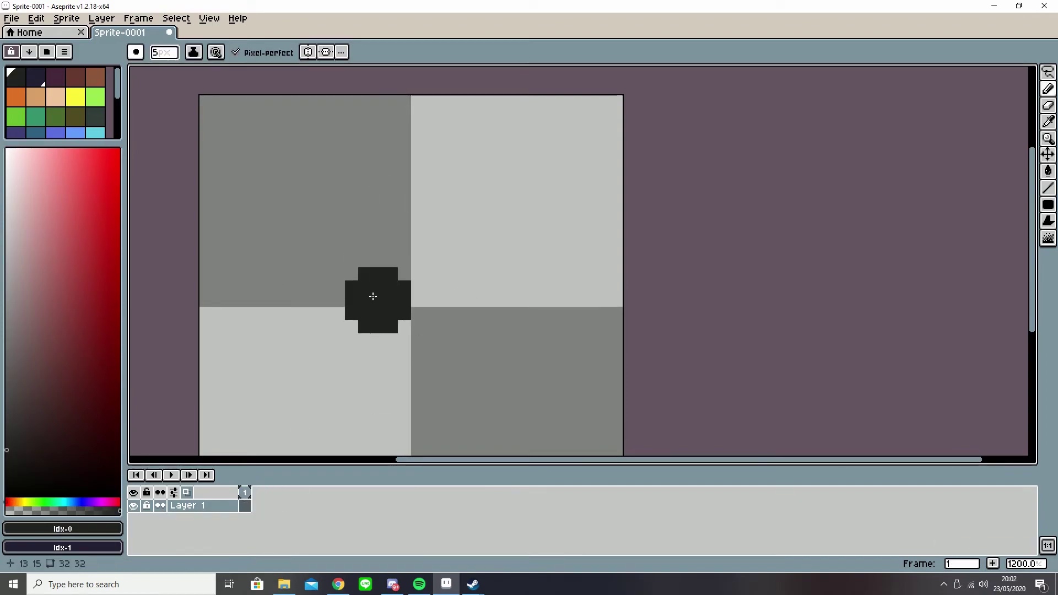
left_click(371, 286)
scroll(380, 369, "up", 4)
- Add a second frame and paint a short vertical 3 px wide stroke extending down from the ghosted dot
key("alt+b")
scroll(381, 291, "down", 1)
key("plus")
key("plus")
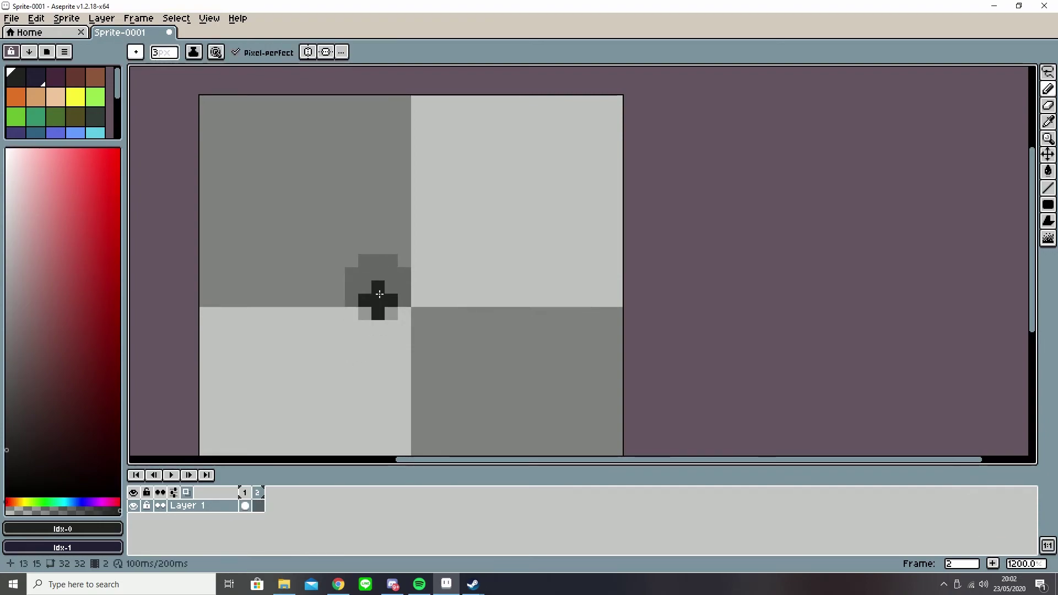
left_click(379, 294)
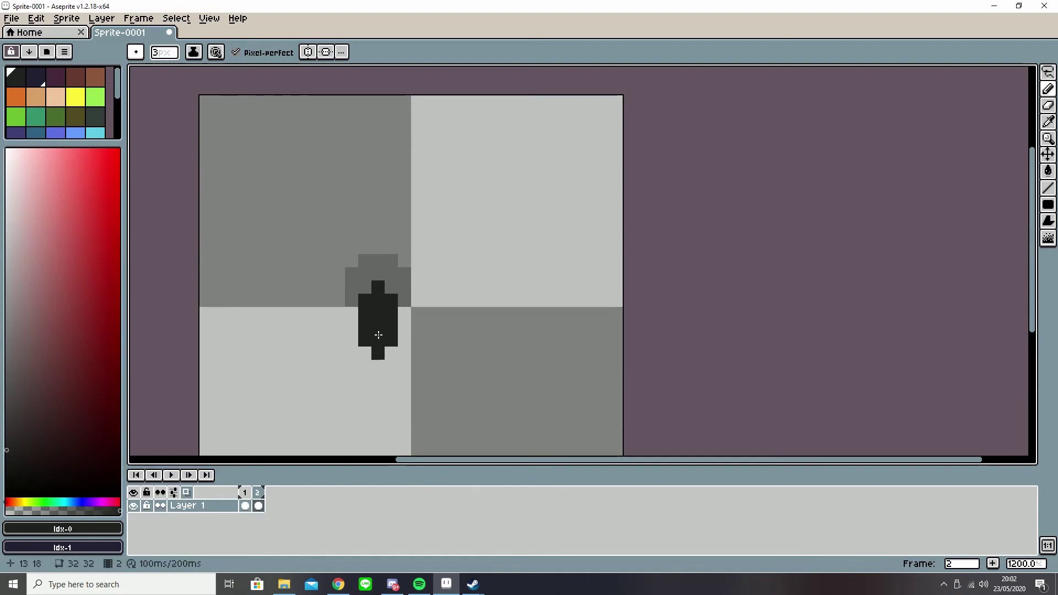
- Add an empty third frame and stamp a 5 px round dot over the lower end of the ghosted stroke
scroll(408, 347, "down", 3)
scroll(397, 286, "up", 4)
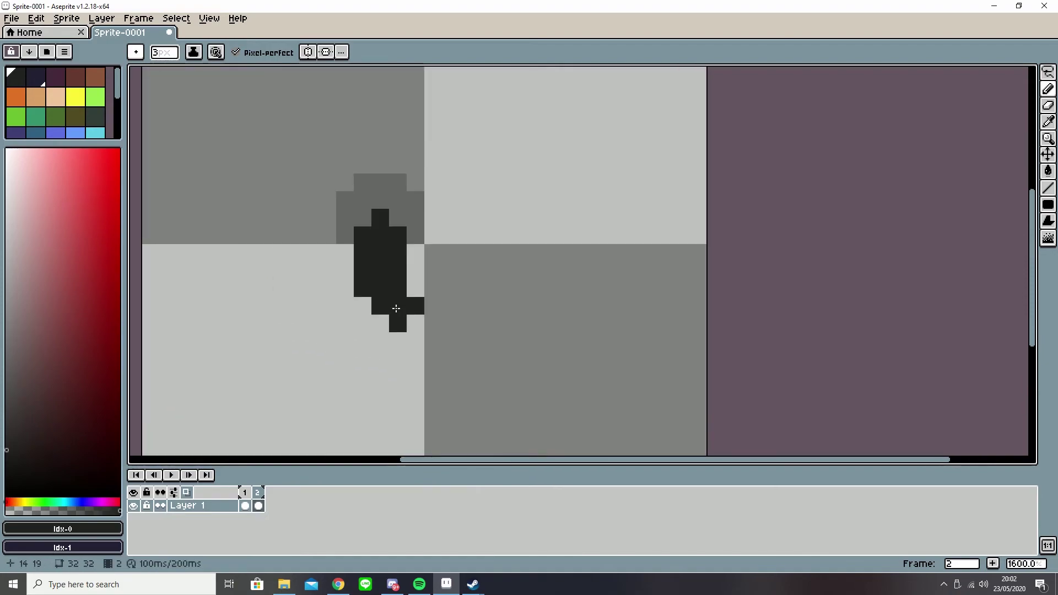
key("alt+n")
scroll(381, 282, "down", 1)
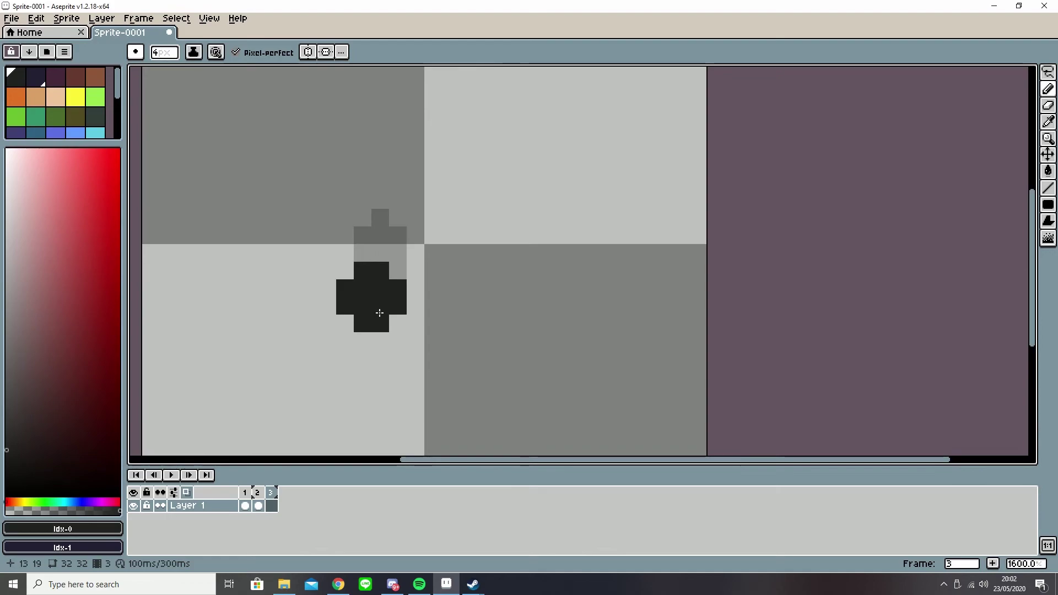
scroll(386, 312, "up", 1)
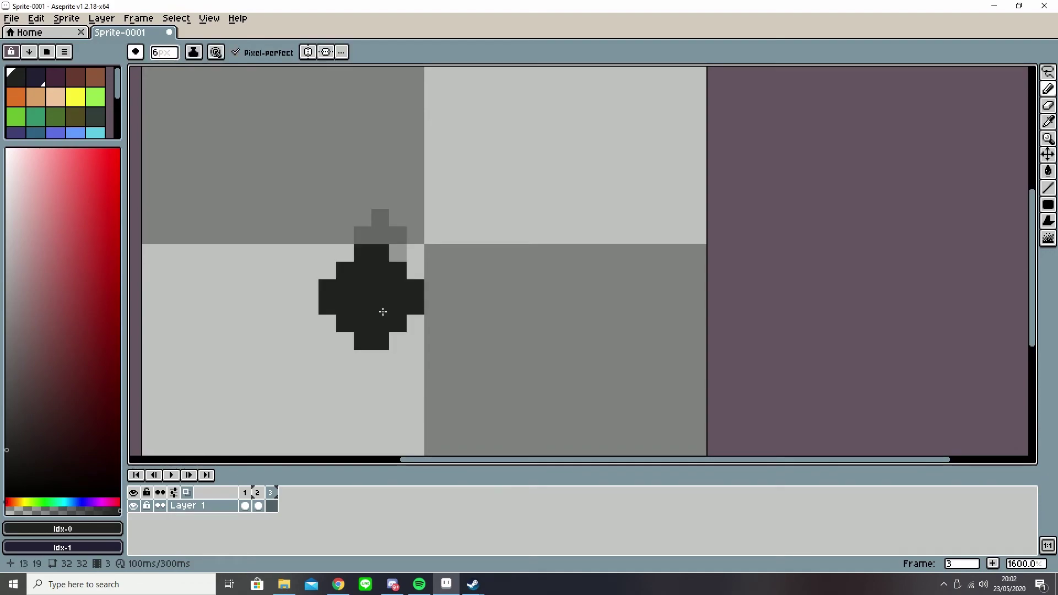
left_click(387, 312)
- Widen the dot's base to 7 px with a 1 px Pencil brush and erase its top rows to form a flat splat
scroll(399, 319, "down", 4)
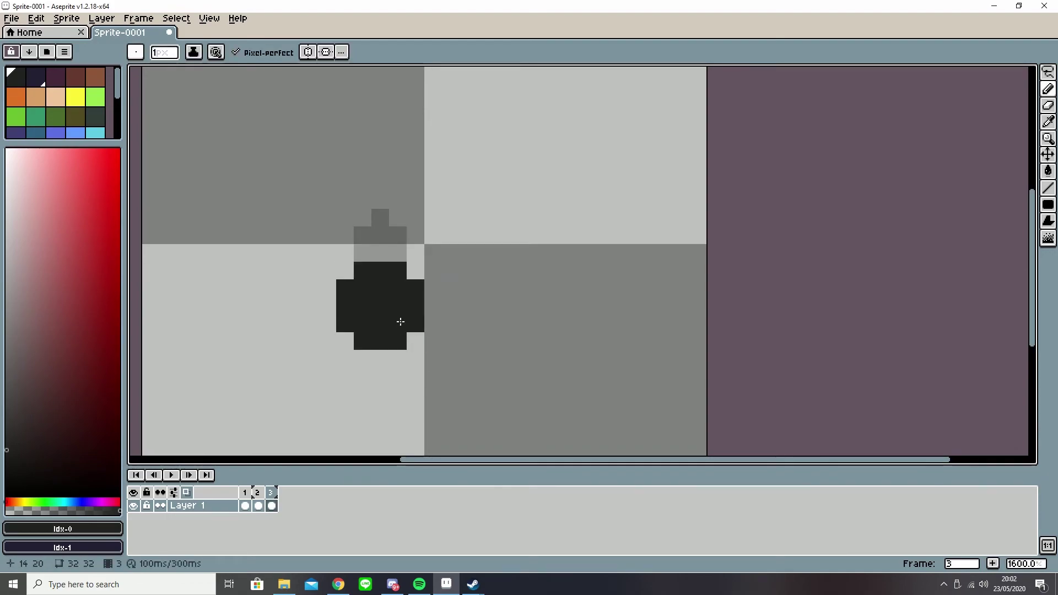
left_click_drag(327, 306, 327, 341)
left_click_drag(433, 306, 425, 337)
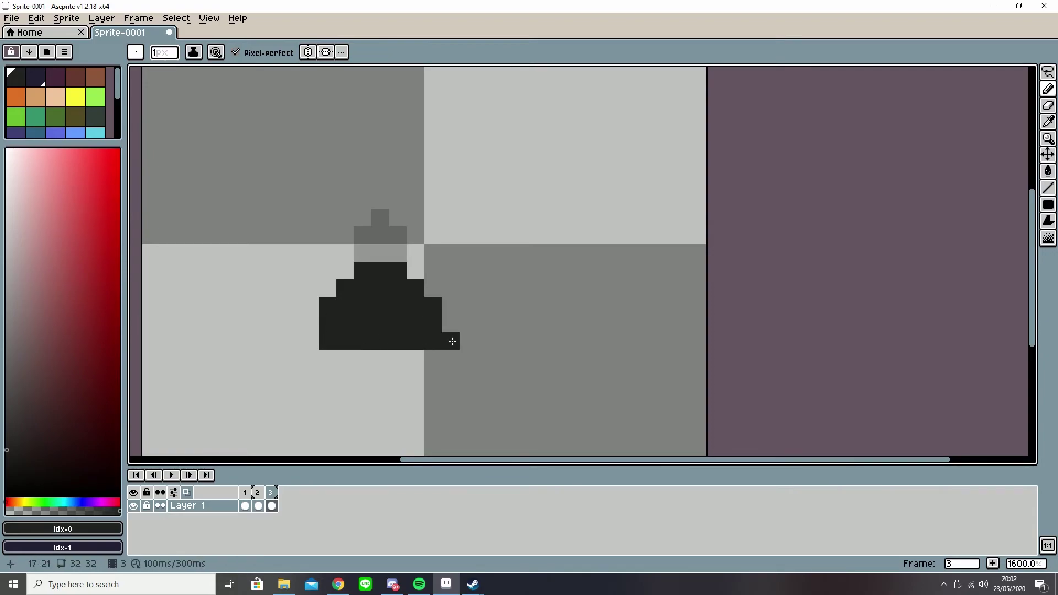
key("e")
mouse_move(363, 270)
left_mouse_down()
mouse_move(421, 279)
mouse_move(433, 305)
mouse_move(458, 299)
mouse_move(435, 277)
mouse_move(319, 276)
left_mouse_up()
scroll(432, 288, "down", 1)
scroll(488, 302, "up", 2)
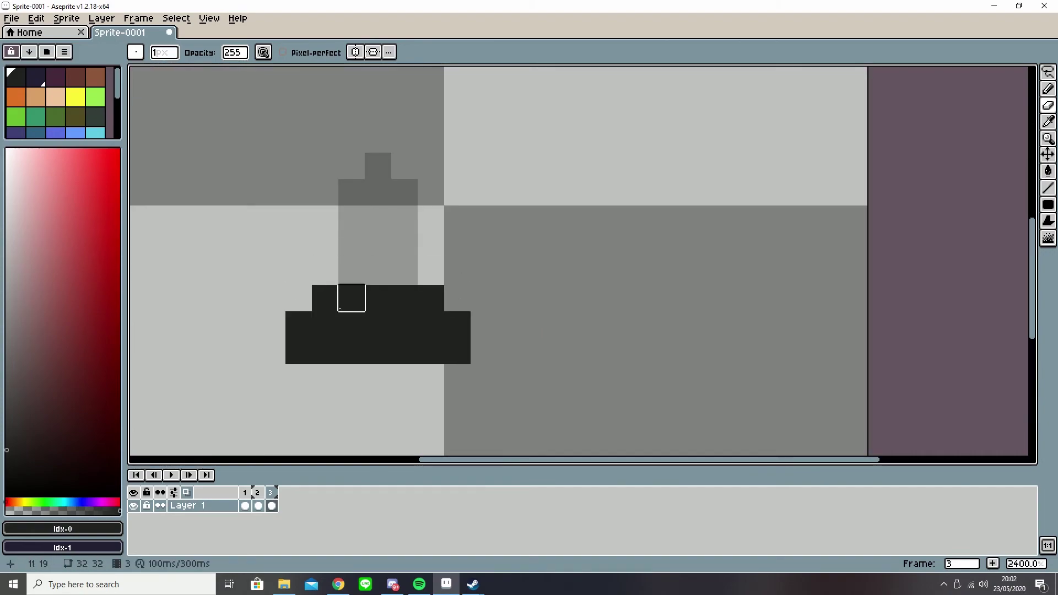
- Play the three-frame falling-drop animation over the whole sprite
scroll(397, 302, "down", 5)
key("Return")
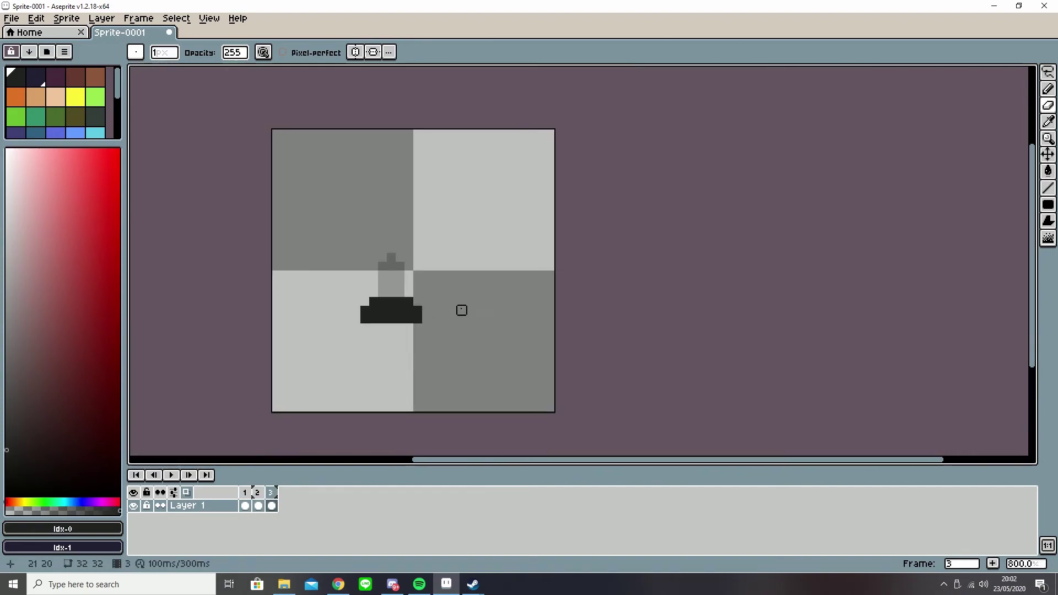
- Add an empty fourth frame and stamp a 5 px round Pencil dot overlapping the upper part of the ghosted splat
scroll(425, 299, "up", 5)
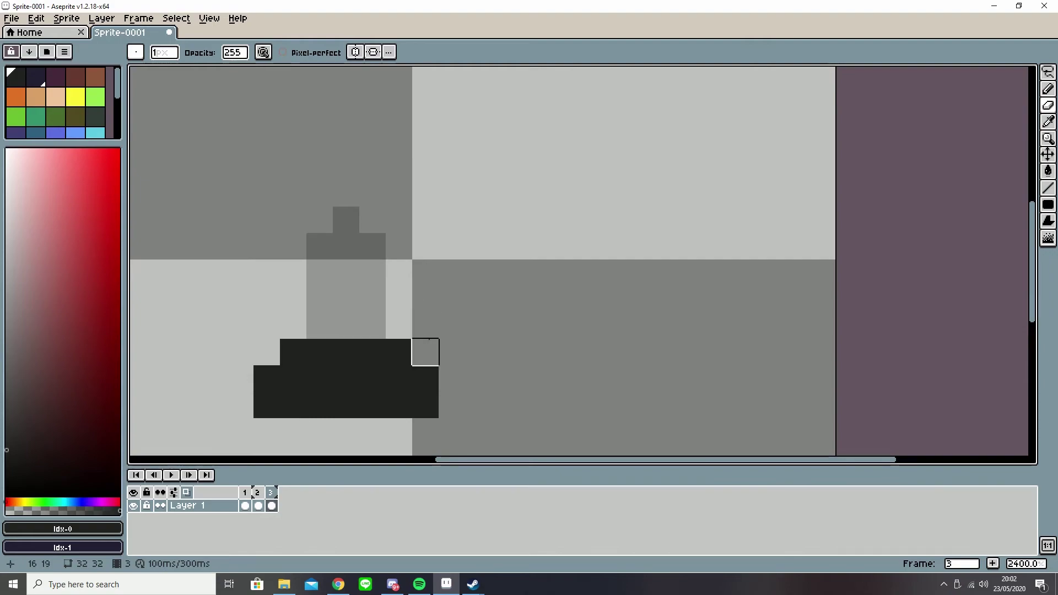
key("alt+n")
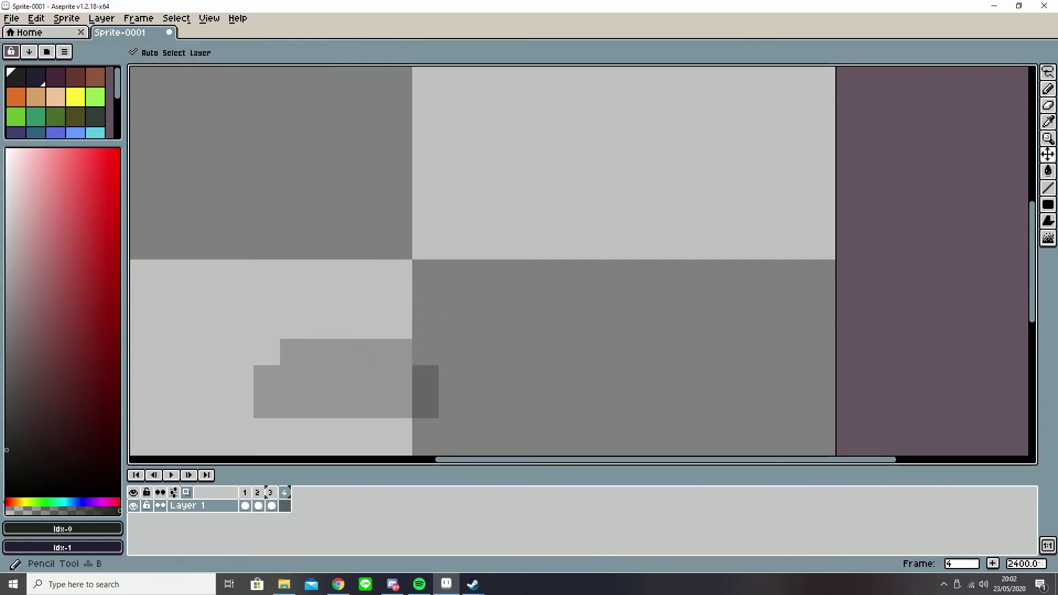
key("b")
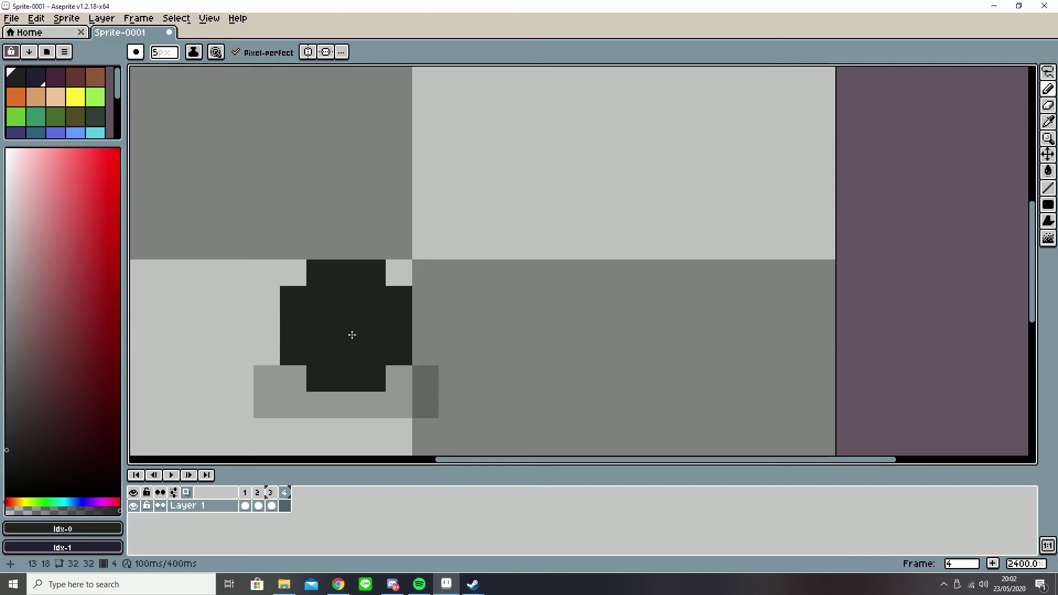
left_click(348, 305)
- Step through the four frames with onion skinning on to compare the drop's positions
scroll(416, 266, "down", 5)
scroll(426, 242, "up", 3)
key("Right")
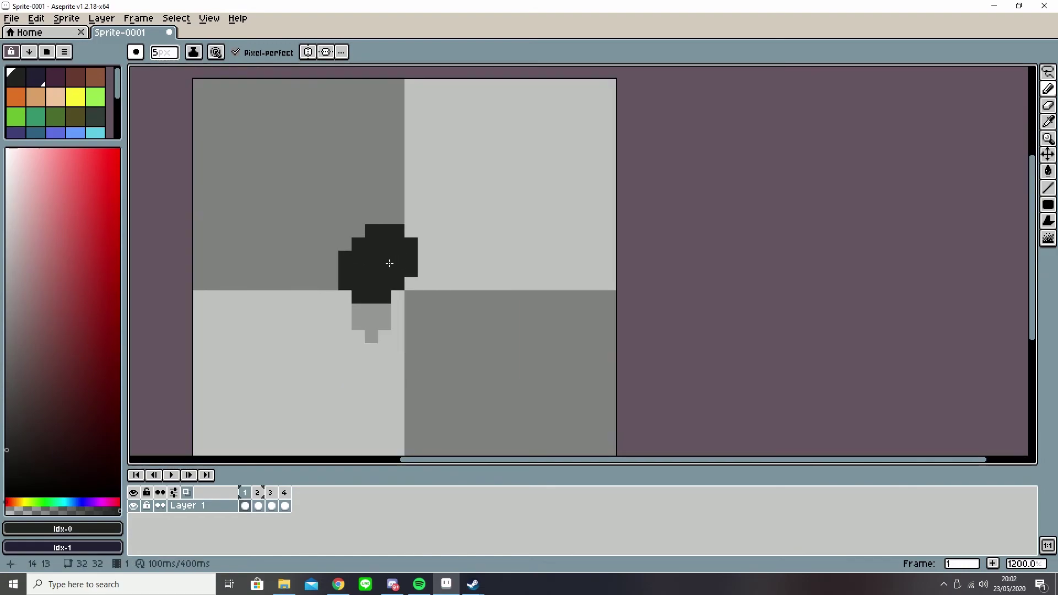
key("Right")
key("Right")
key("Right")
key("Right")
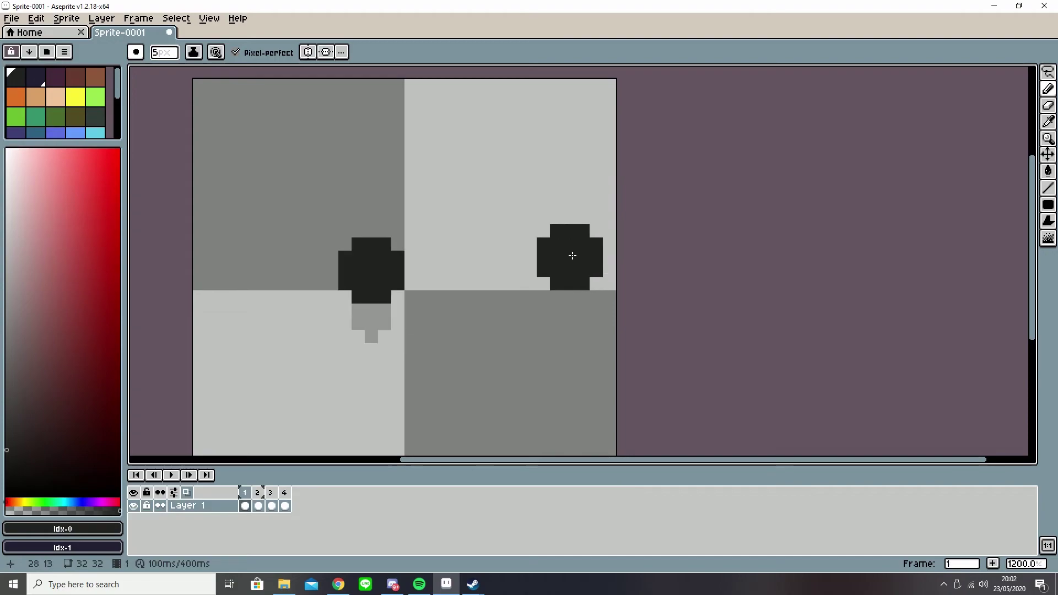
- Turn off onion skinning and play the four-frame animation over the whole sprite
key("F3")
key("Return")
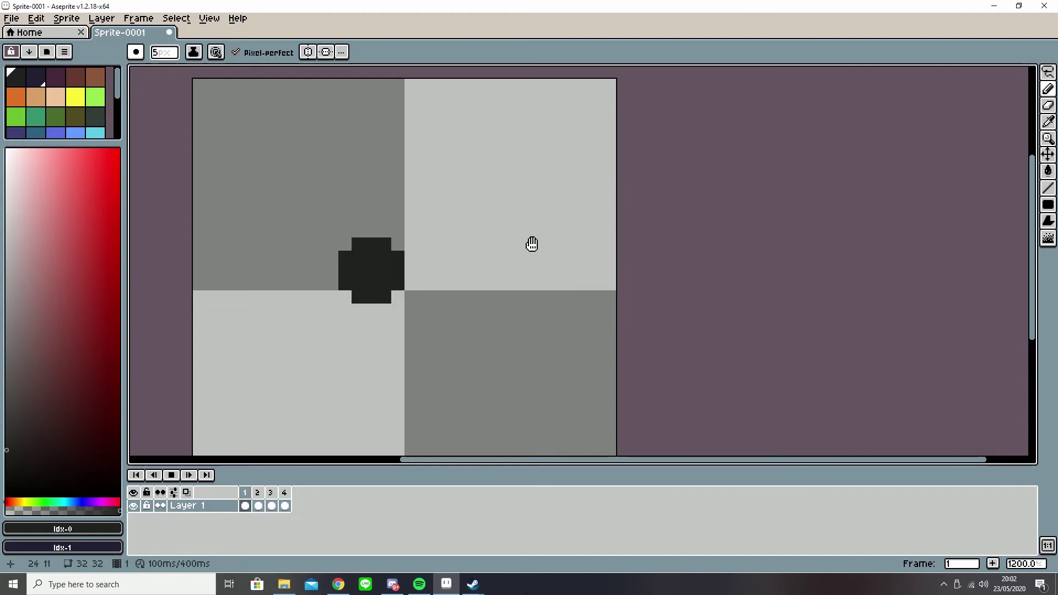
scroll(516, 259, "down", 4)
scroll(515, 289, "down", 2)
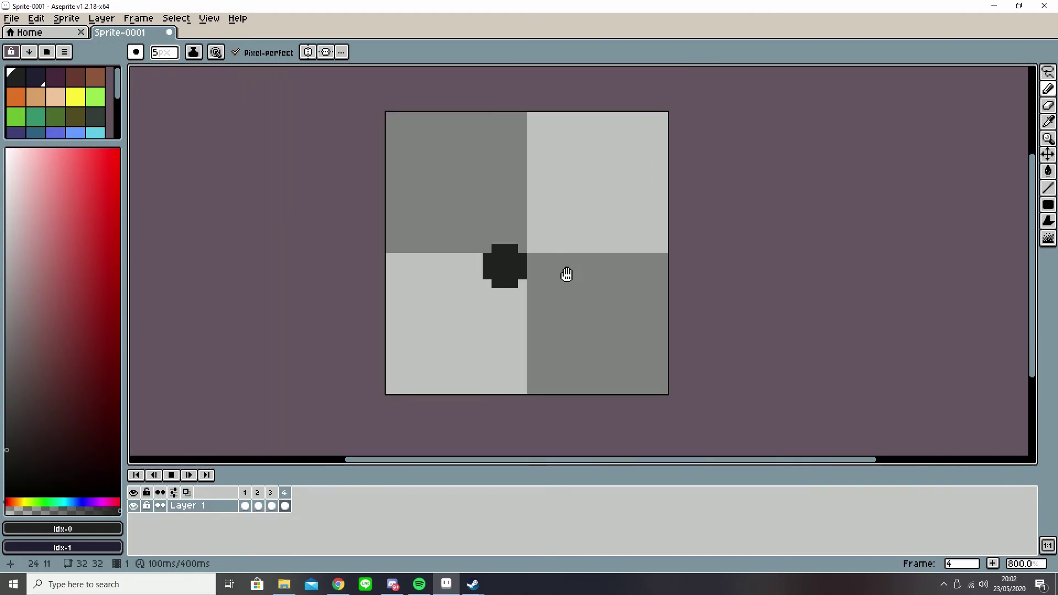
scroll(554, 315, "up", 2)
key("Return")
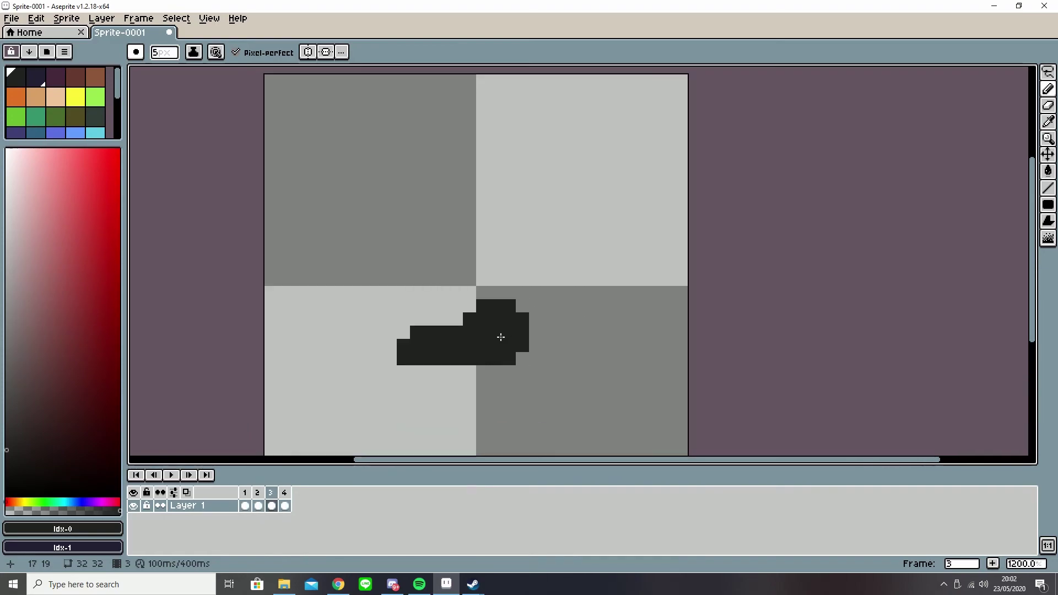
- Reduce the Pencil brush to 1 px and turn onion skinning back on, starting from the first frame
scroll(480, 317, "up", 4)
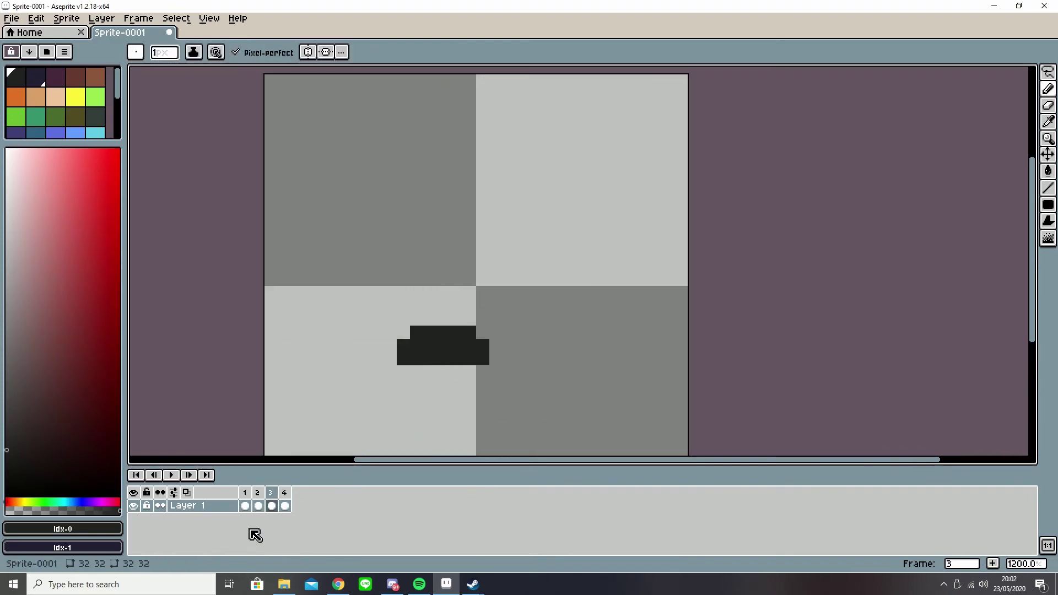
key("F3")
key("Left")
key("Left")
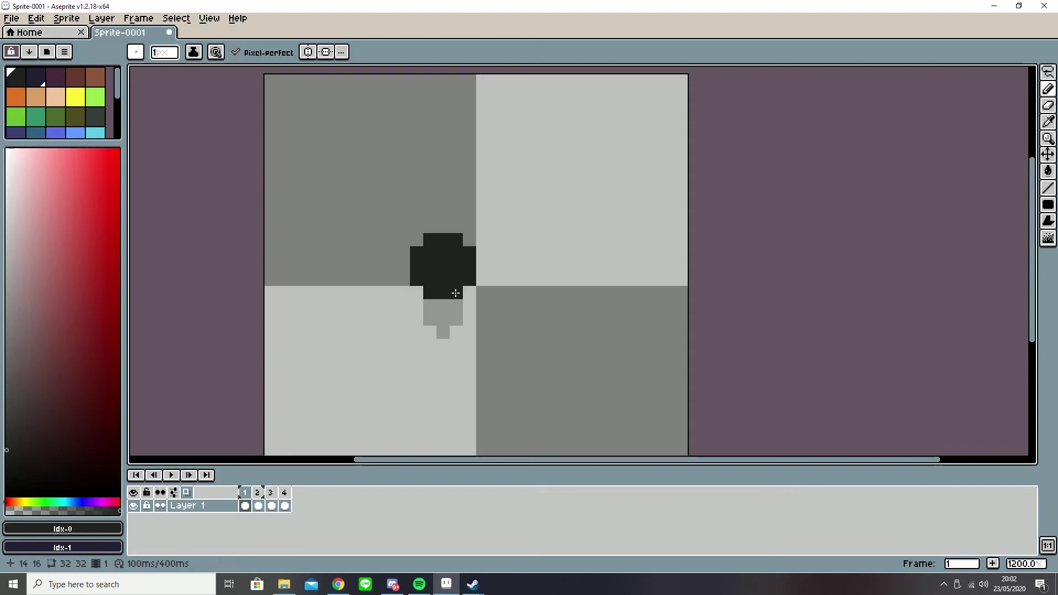
- Play the animation and step repeatedly through its four frames to examine the bounce loop
key("Return")
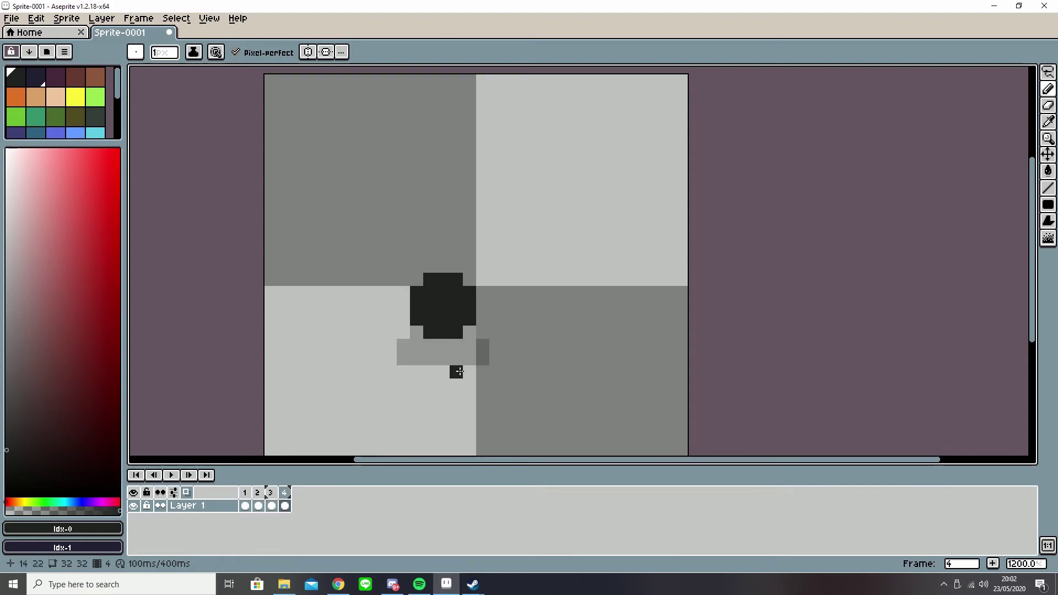
key("Right")
key("Right")
key("Right")
key("Right")
key("Right")
key("Right")
key("Right")
key("Right")
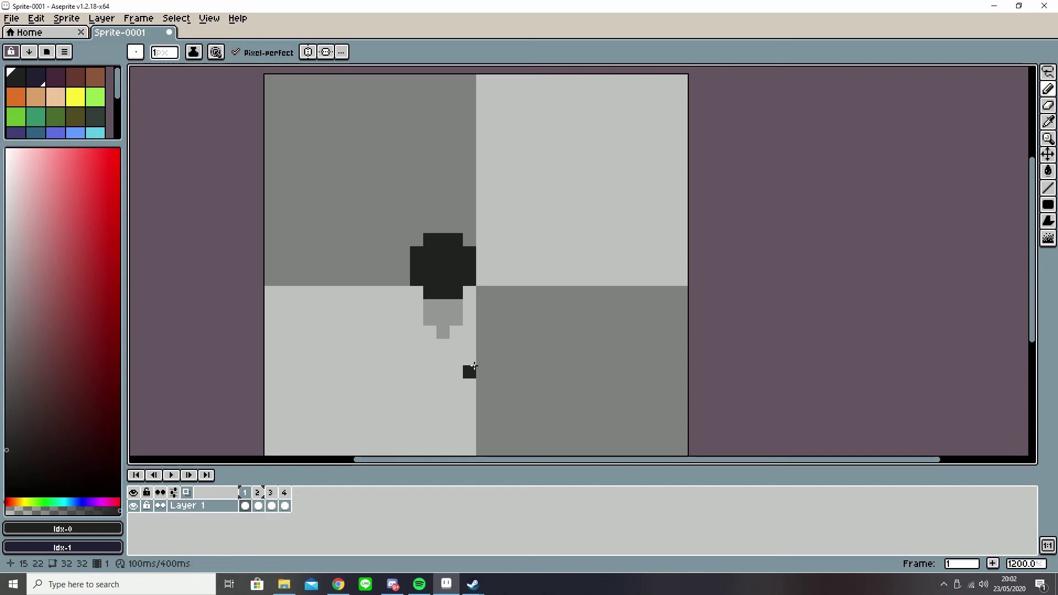
key("Return")
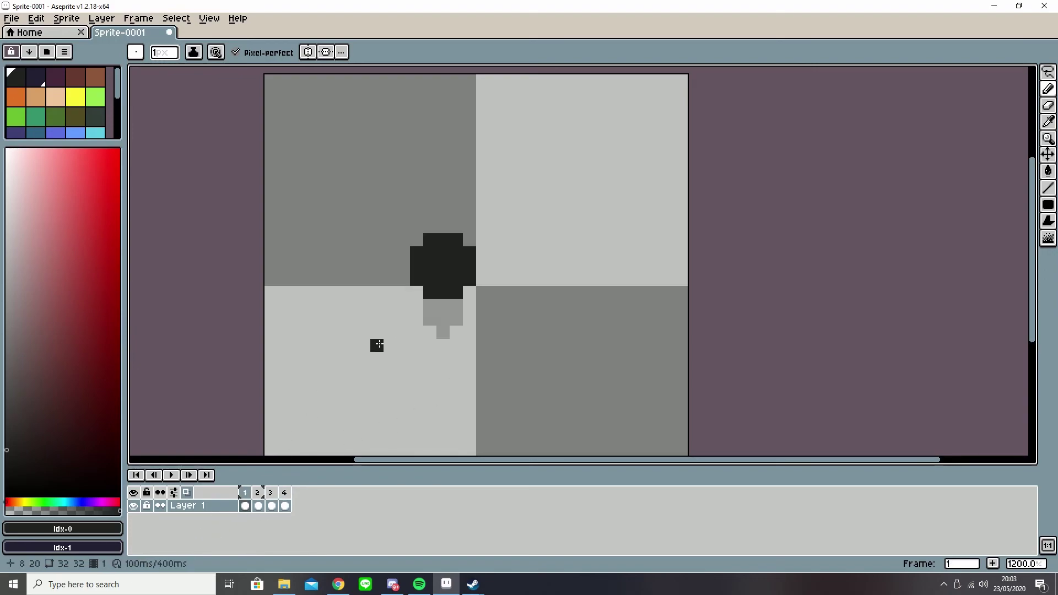
- Select frames 1 to 4 in the timeline and step back through them one by one
left_click_drag(255, 500, 298, 500)
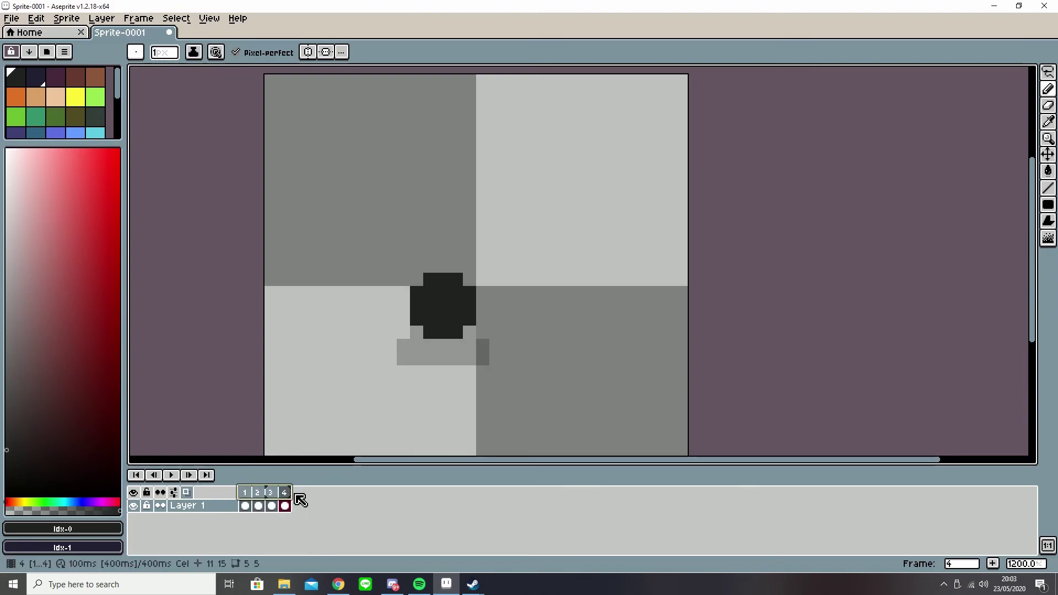
key("Right")
key("Left")
key("Left")
key("Left")
key("Left")
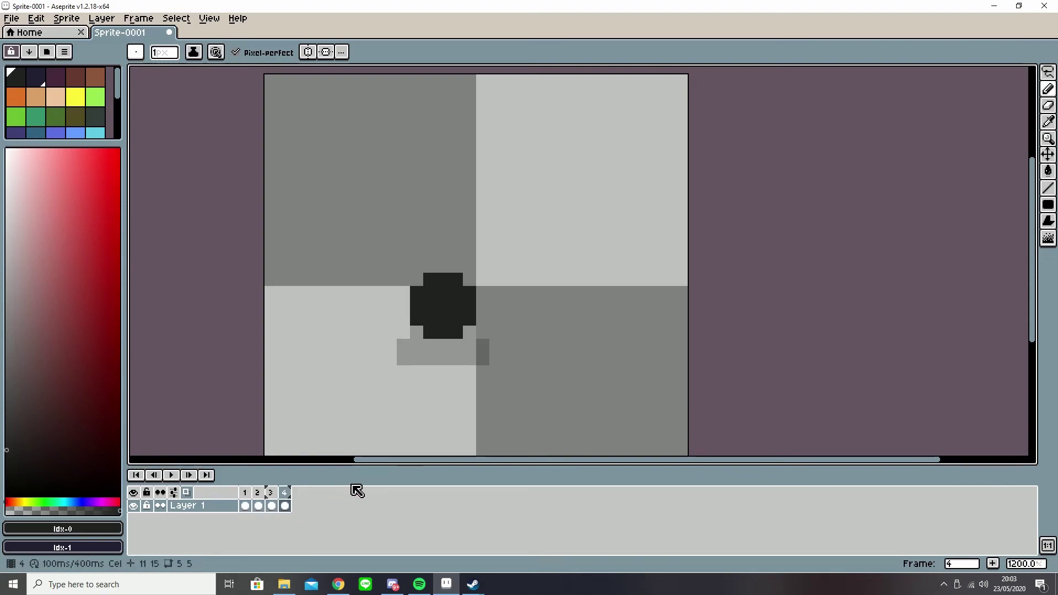
key("Right")
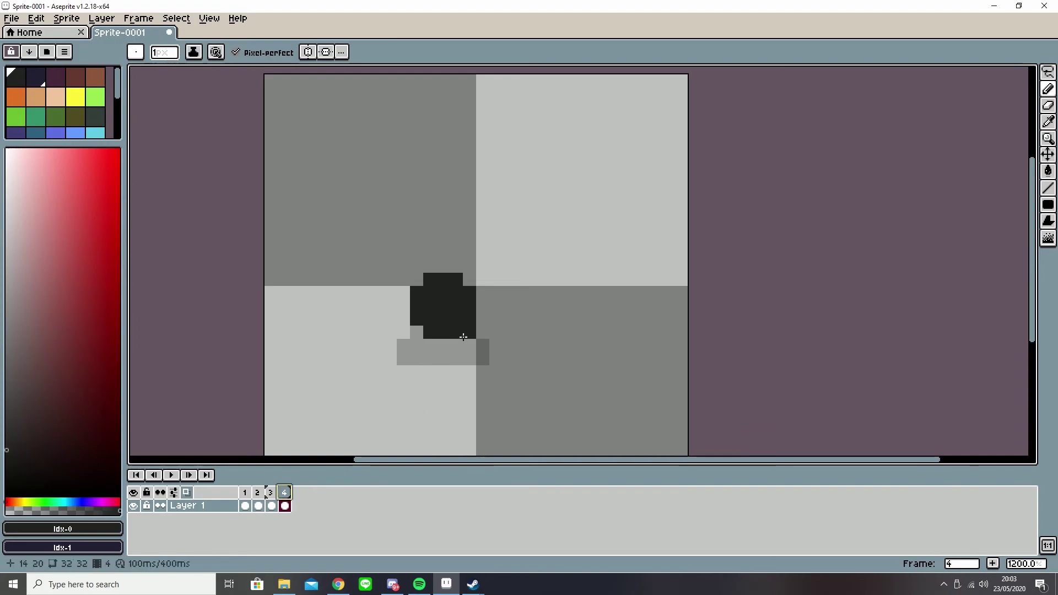
- Try adding an empty frame after frame 4 and undo the addition
scroll(457, 341, "up", 3)
key("alt+b")
key("ctrl+z")
scroll(405, 365, "down", 1)
scroll(407, 360, "up", 1)
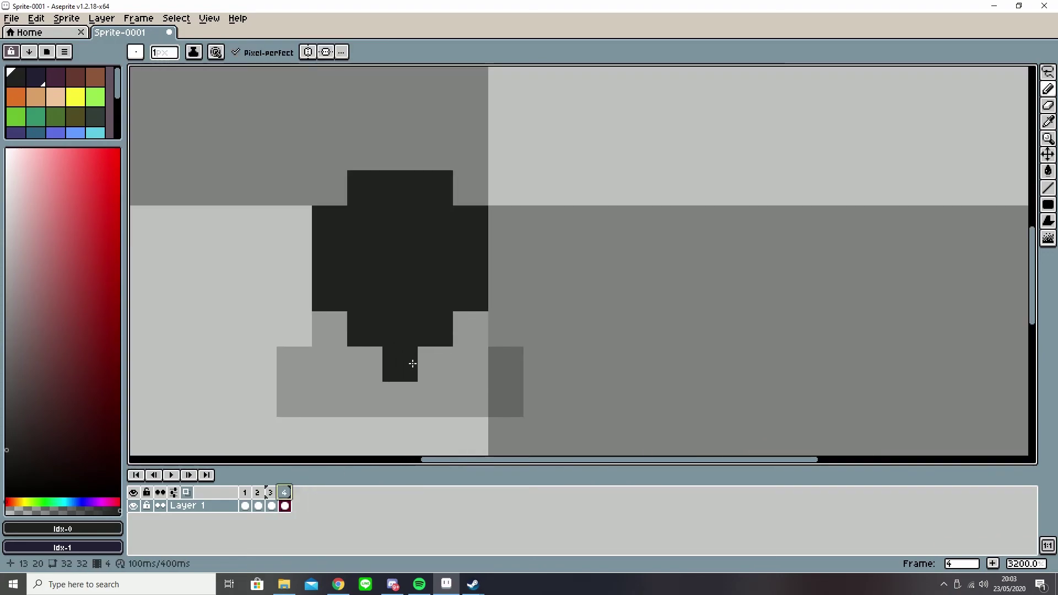
key("alt+b")
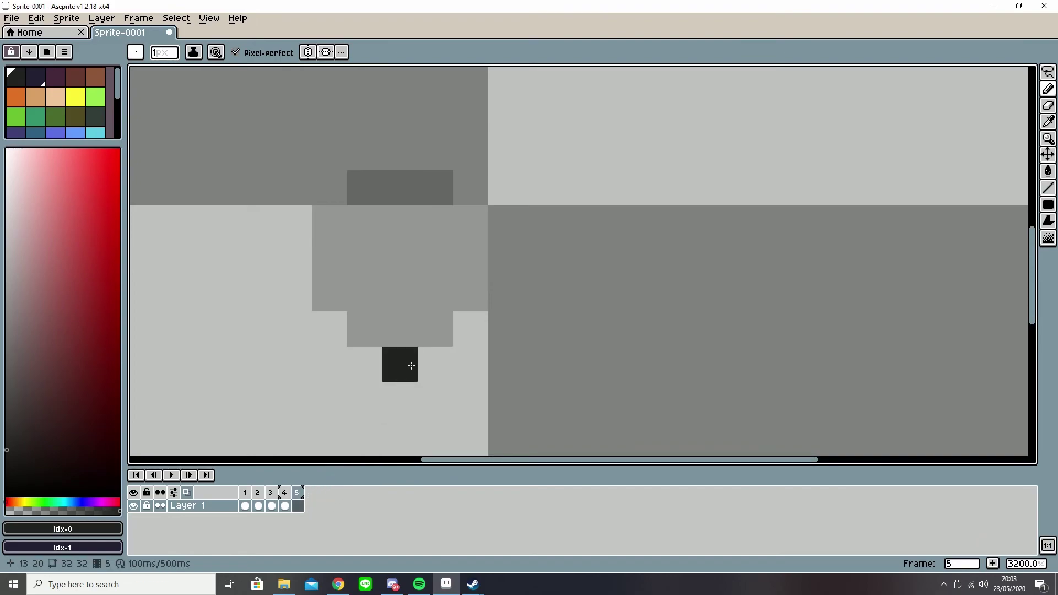
key("ctrl+z")
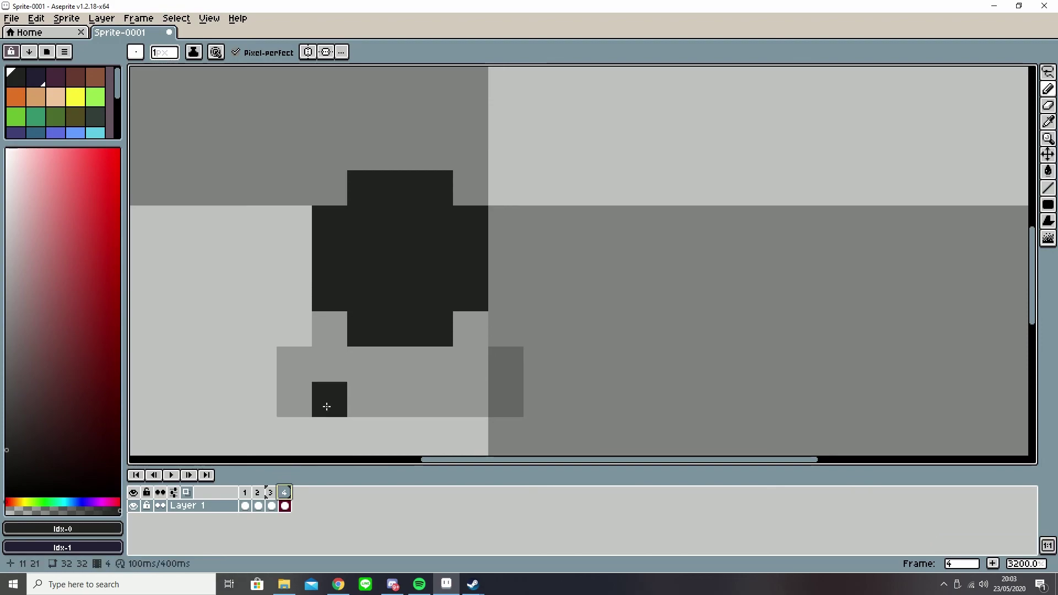
- Try duplicating frame 4 as a new frame and undo the duplication
left_click(271, 502)
left_click(288, 498)
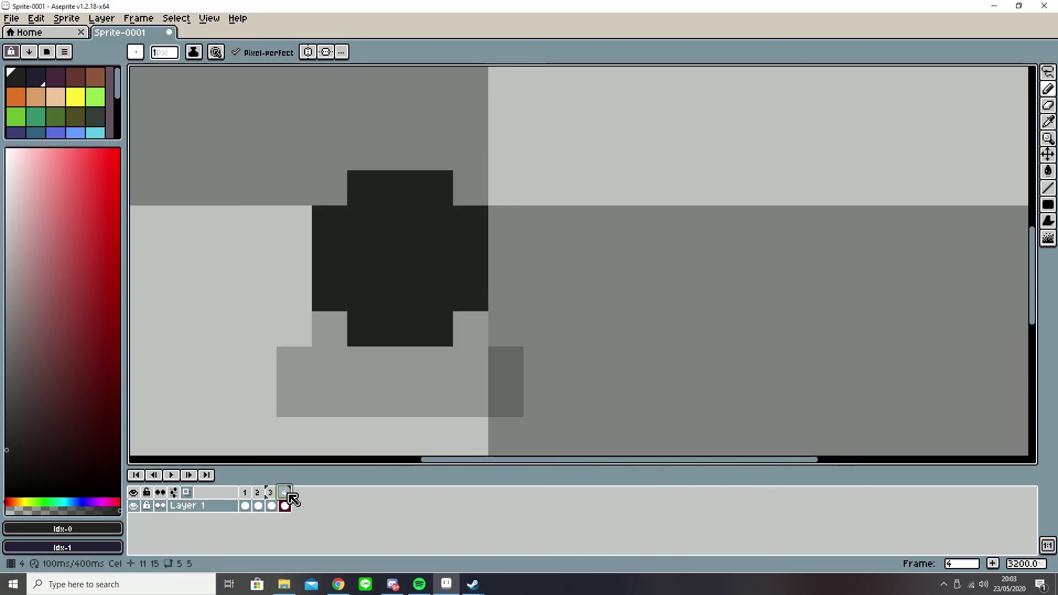
key("alt+n")
key("ctrl+z")
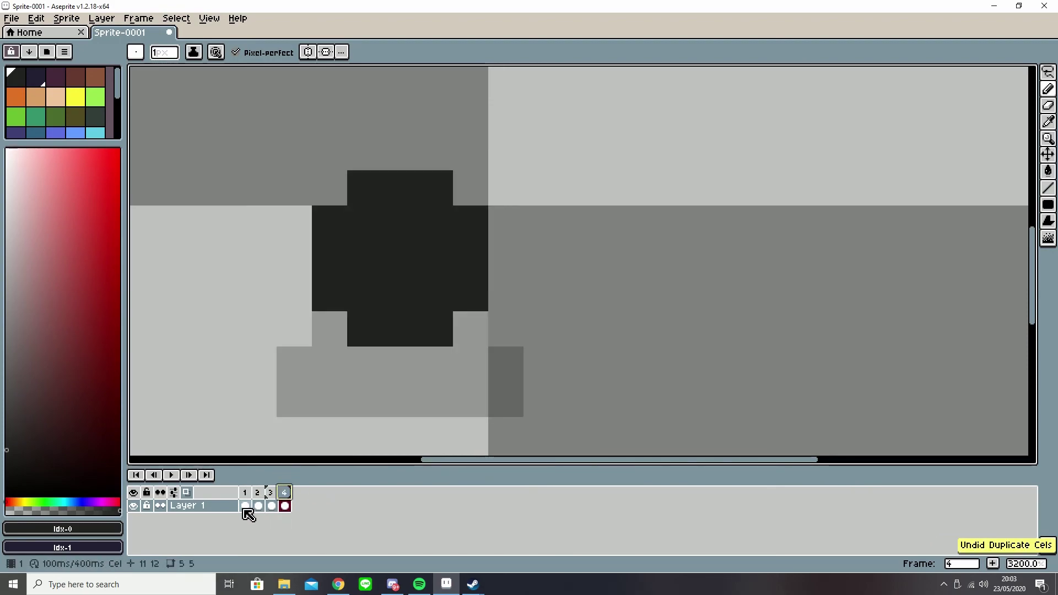
- Duplicate frame 2, compare the copy with its source frame, and undo the duplication
left_click(269, 498)
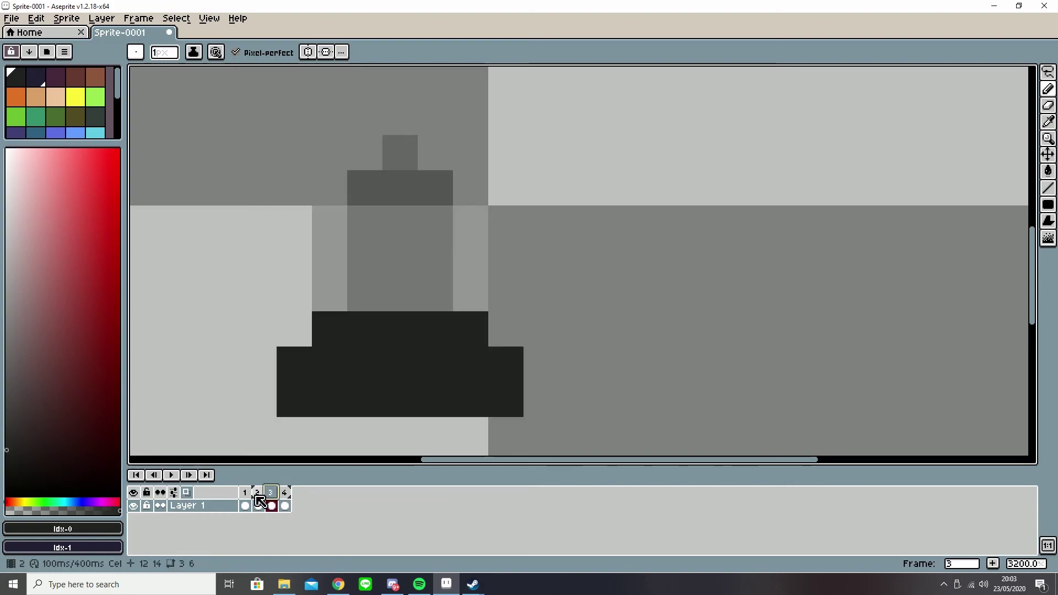
left_click(259, 495)
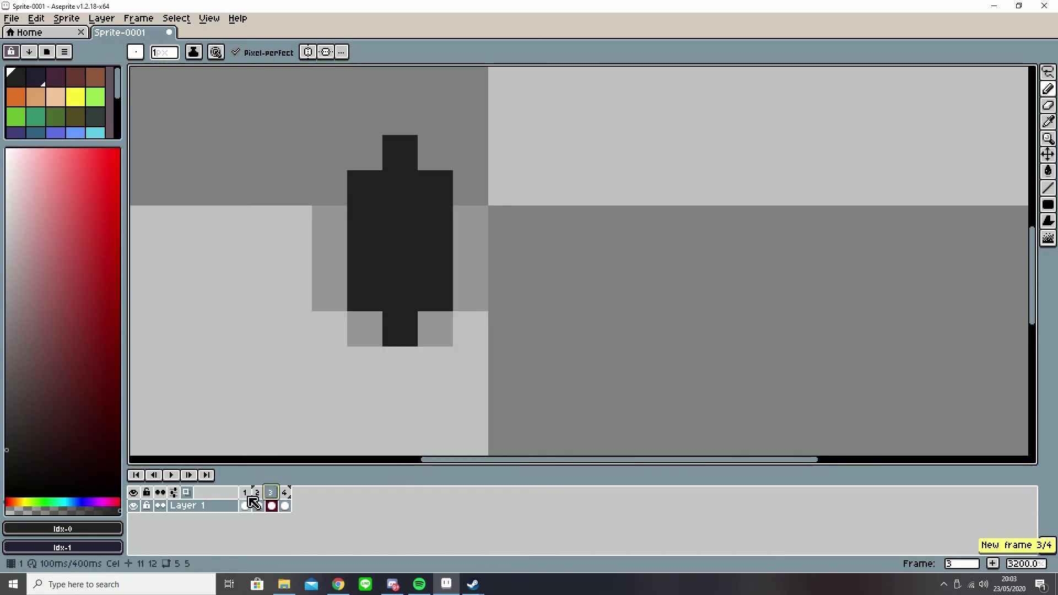
left_click(257, 494)
left_click(270, 495)
left_click_drag(510, 291, 503, 323)
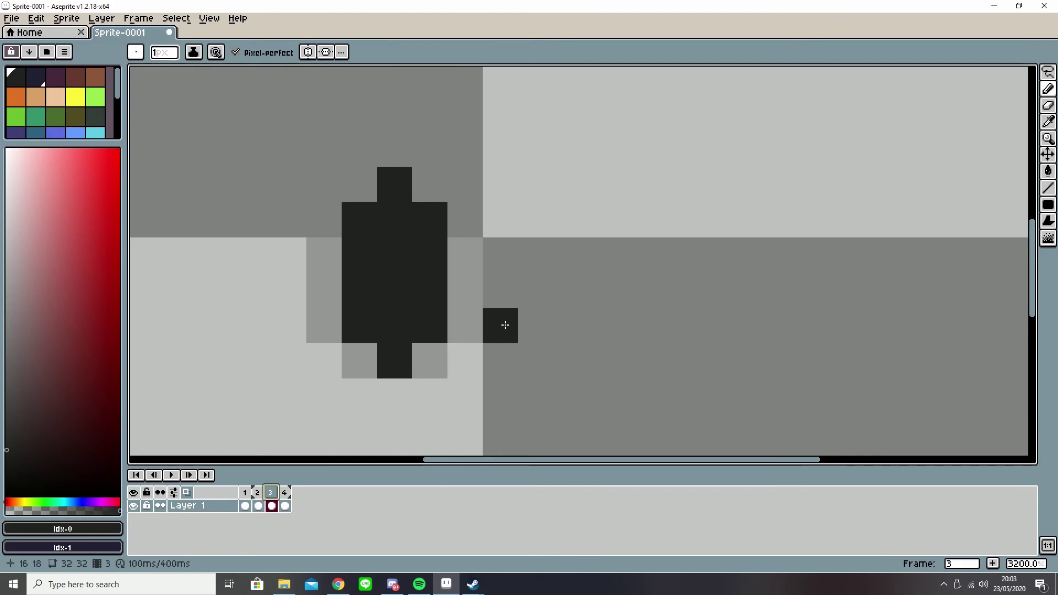
key("ctrl+z")
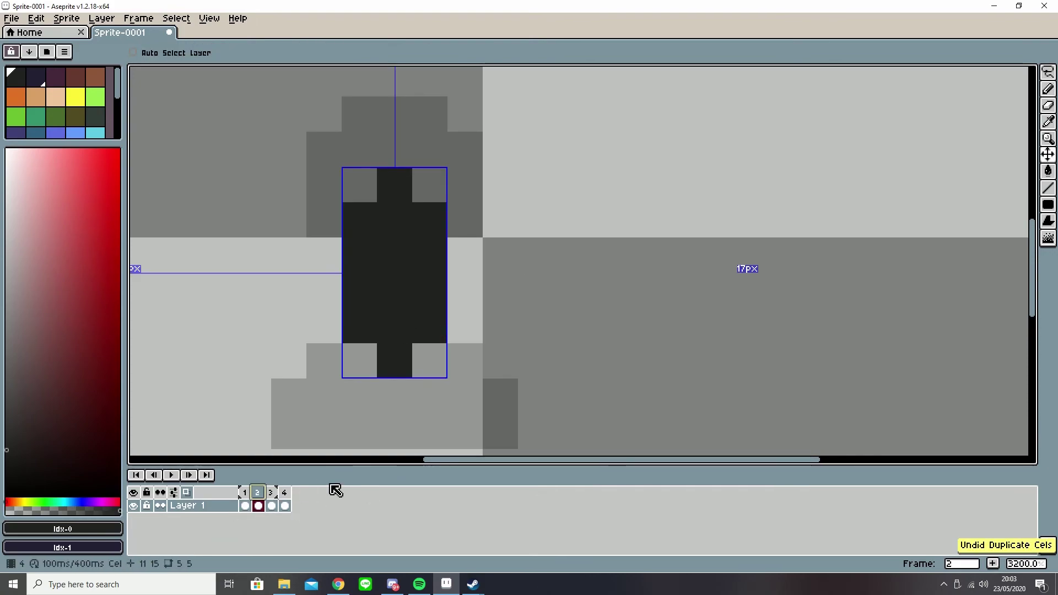
- Insert a new frame after frame 2 and play the extended animation
left_click(463, 424)
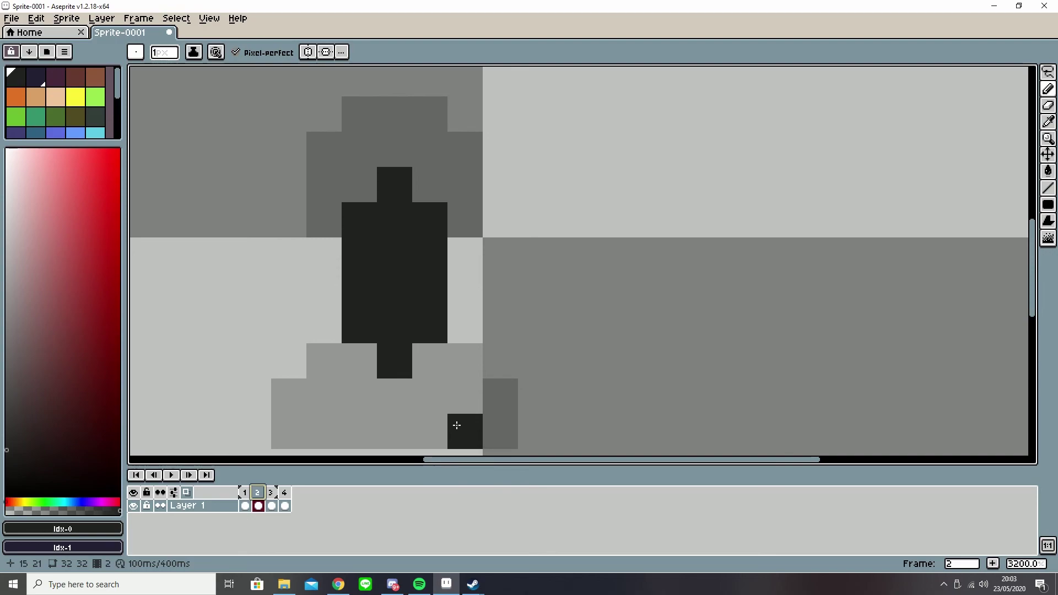
key("alt+b")
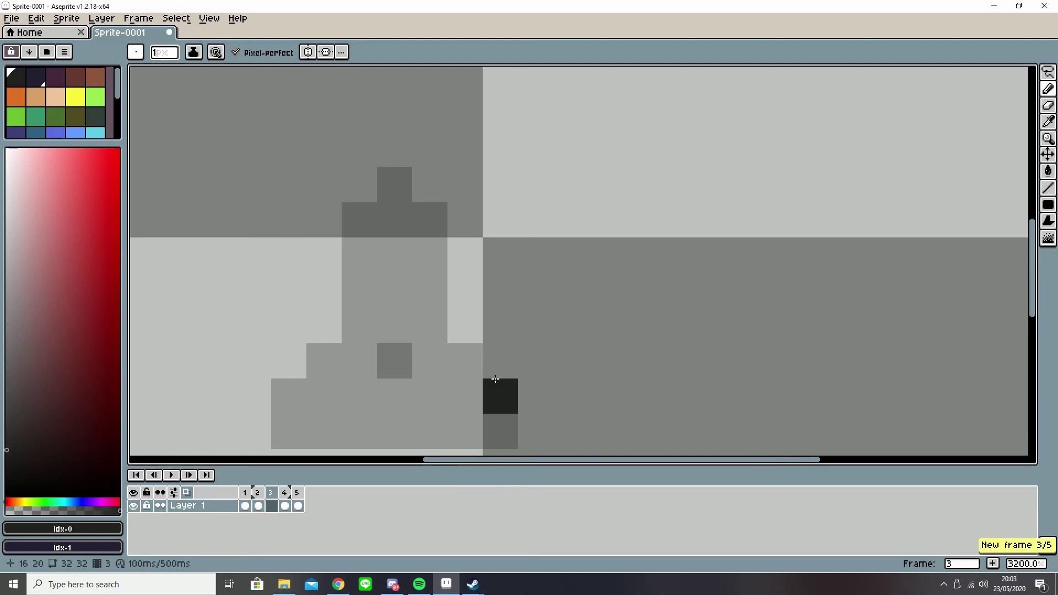
key("Return")
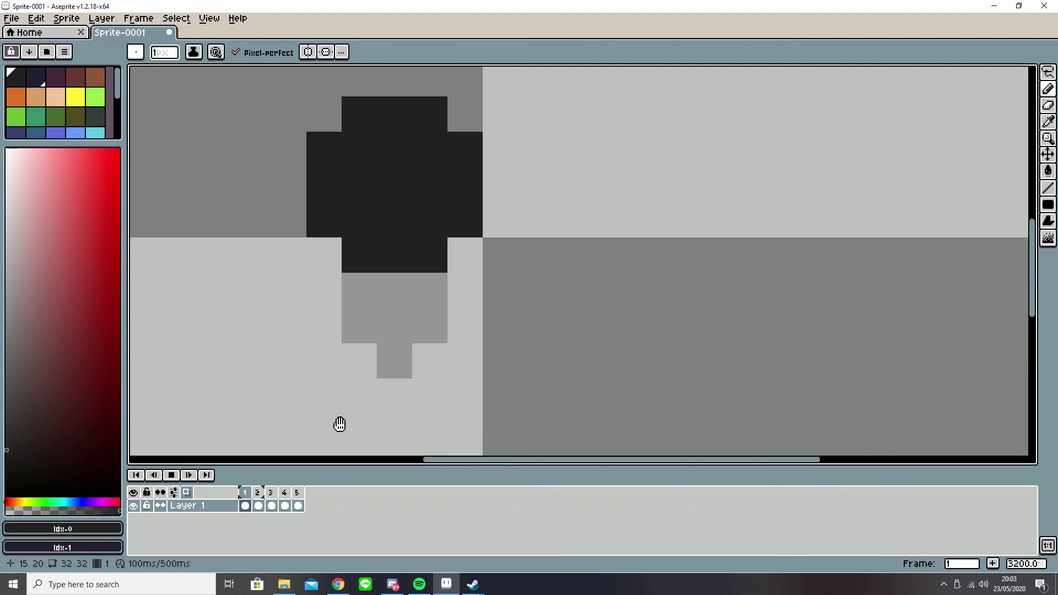
- Try inserting an empty frame after frame 4 and undo the insertion
left_click(287, 505)
key("alt+b")
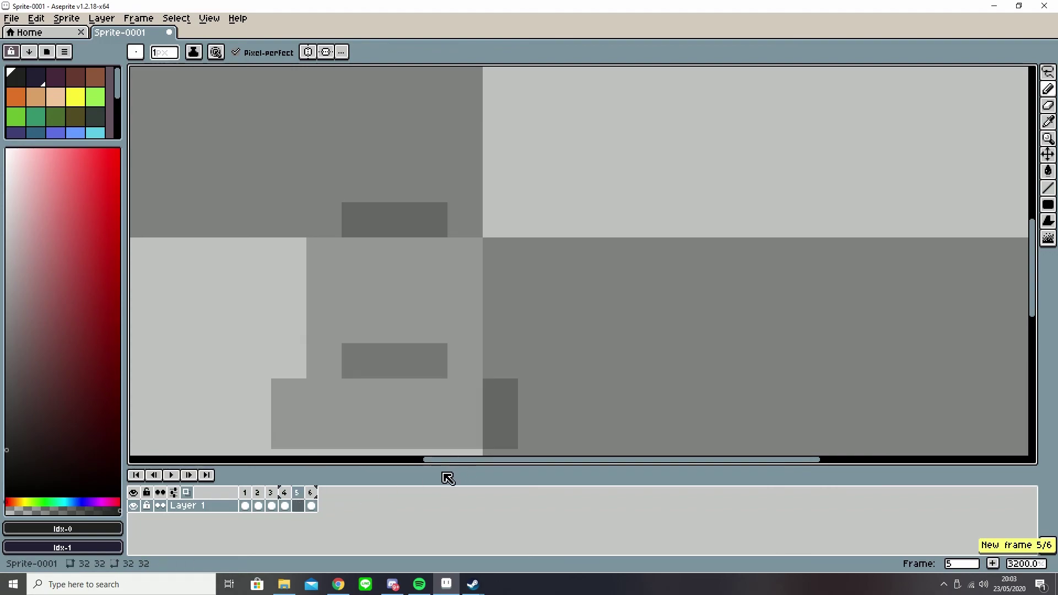
scroll(426, 448, "down", 1)
key("ctrl+z")
- Select all five frames in the timeline and delete them to clear the animation
scroll(423, 438, "down", 2)
left_click_drag(245, 492, 333, 495)
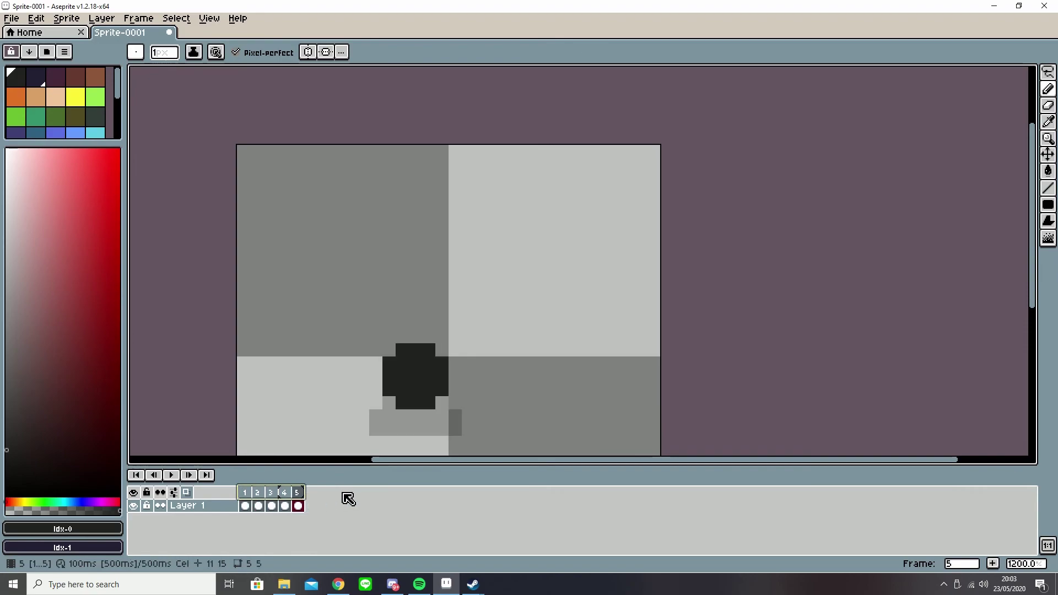
right_click(293, 492)
left_click(273, 493)
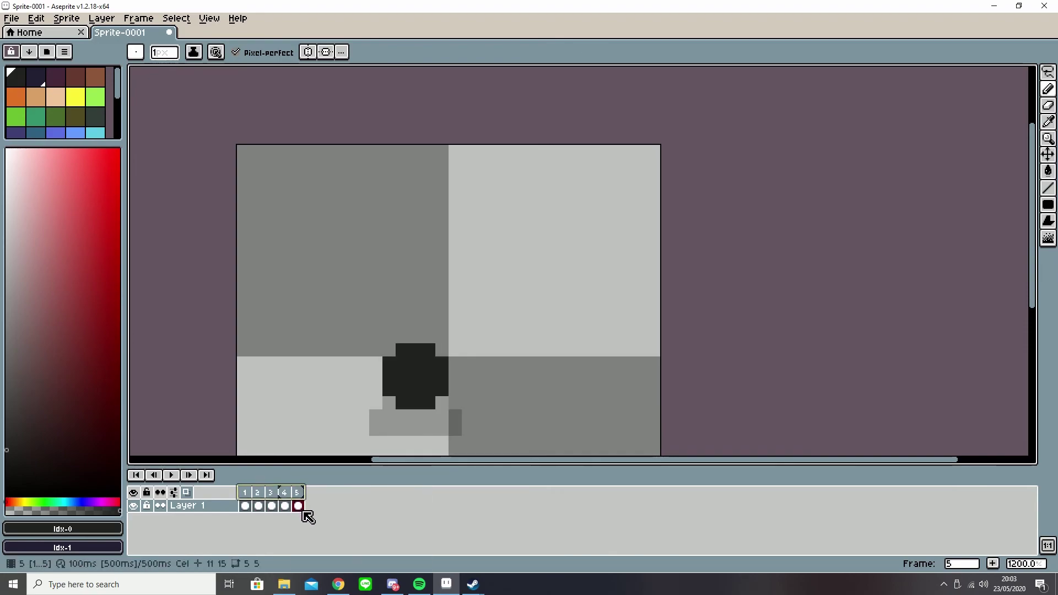
right_click(277, 497)
left_click(337, 532)
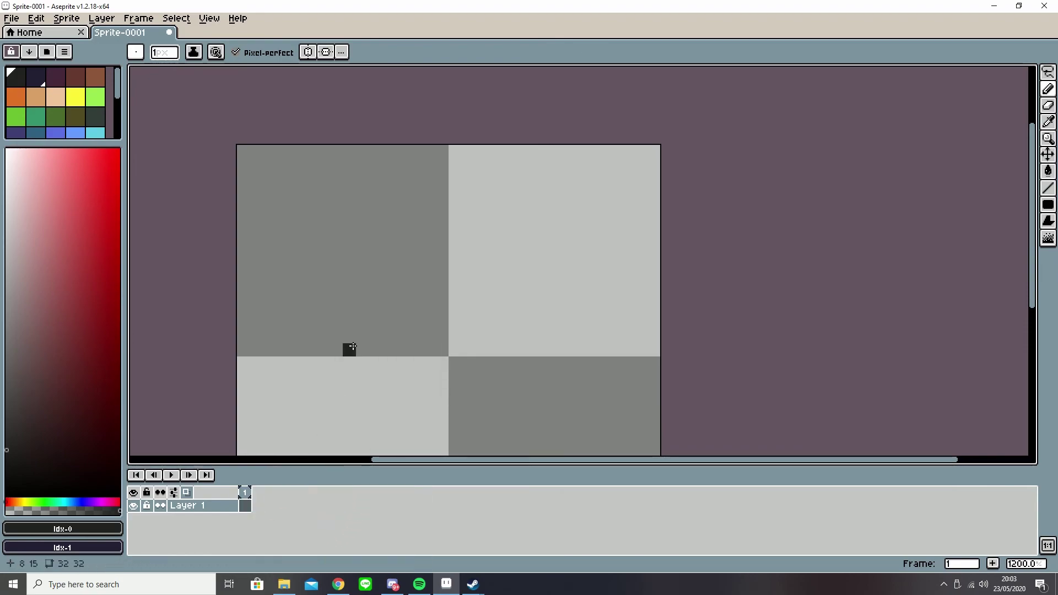
- Turn on horizontal symmetry for drawing mirrored strokes on the sprite
scroll(350, 349, "down", 2)
scroll(385, 179, "down", 4)
scroll(382, 183, "up", 4)
scroll(430, 260, "down", 2)
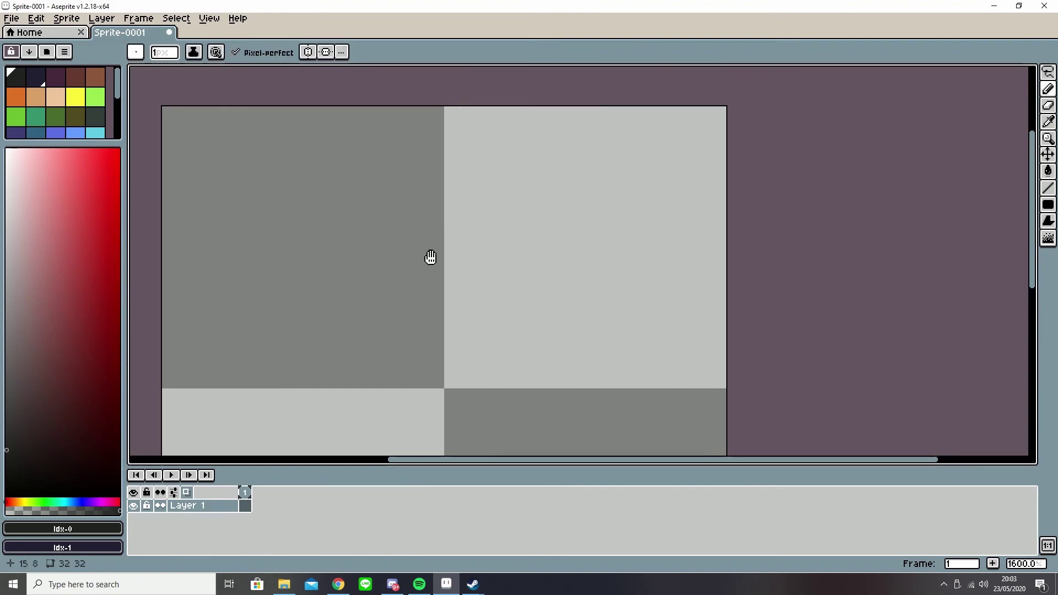
left_click(309, 52)
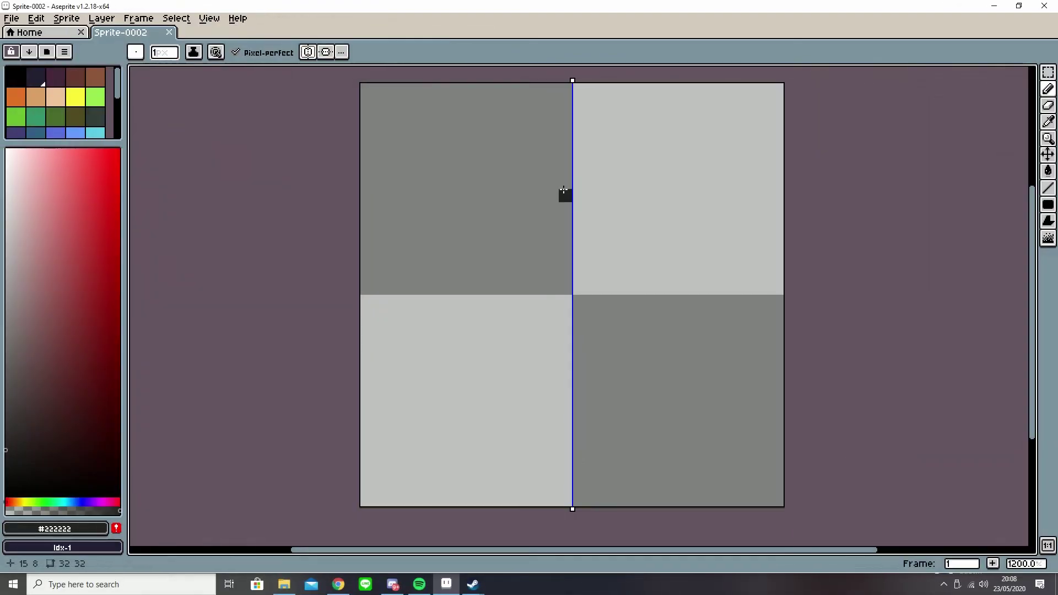
- Draw a mirrored apple outline in #222222 around the symmetry axis, closing it with a flat base and erasing misplaced pixels
mouse_move(434, 225)
left_mouse_down()
mouse_move(433, 315)
mouse_move(433, 262)
left_mouse_up()
key("ctrl+z")
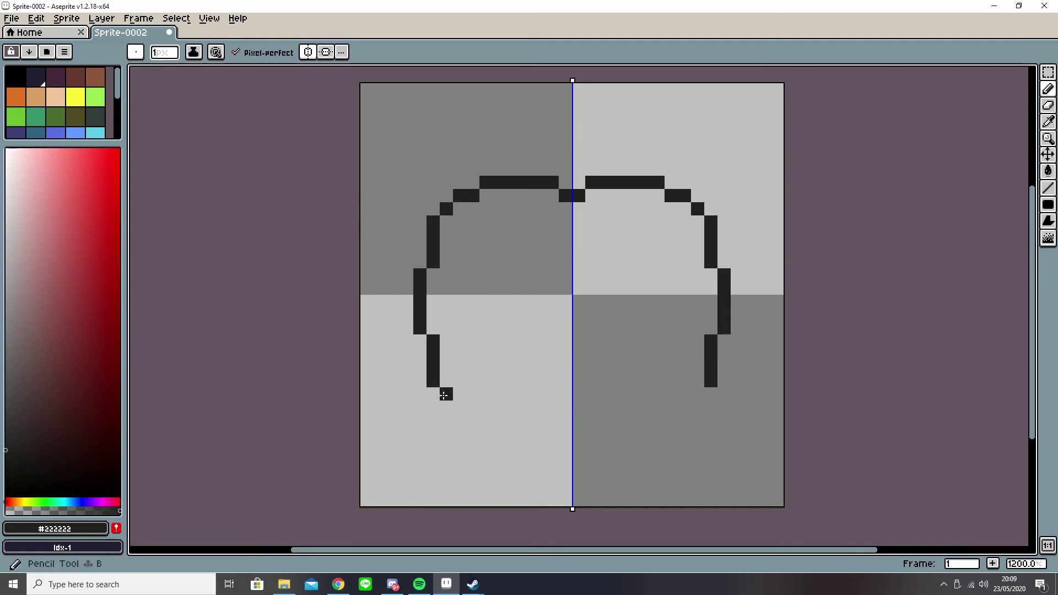
left_click_drag(488, 451, 566, 459)
key("e")
left_click_drag(512, 460, 566, 459)
mouse_move(472, 456)
left_mouse_down()
mouse_move(499, 447)
mouse_move(486, 461)
mouse_move(567, 460)
left_mouse_up()
key("b")
key("e")
mouse_move(419, 275)
left_mouse_down()
mouse_move(420, 234)
mouse_move(433, 263)
left_mouse_up()
- Change the fourth palette colour to a bright red and fill the apple's body with it
scroll(723, 238, "down", 6)
scroll(698, 237, "up", 5)
left_click(76, 77)
left_click(119, 182)
key("g")
scroll(551, 242, "down", 5)
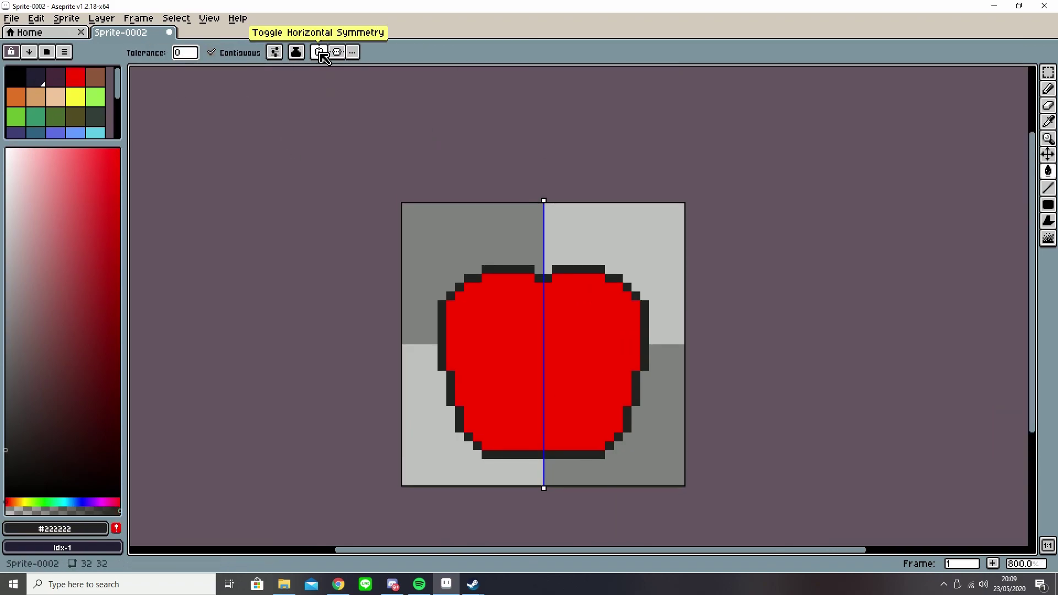
- Turn off horizontal symmetry and draw a slanted dark stem outline rising from the apple's top dip, erasing a stray pixel
left_click(320, 53)
key("b")
scroll(551, 253, "up", 4)
mouse_move(385, 238)
left_mouse_down()
mouse_move(467, 125)
mouse_move(493, 112)
left_mouse_up()
mouse_move(543, 162)
left_mouse_down()
mouse_move(470, 204)
mouse_move(446, 254)
mouse_move(394, 275)
left_mouse_up()
key("e")
left_click(430, 248)
- Rework the stem's base with the pencil and eraser and close its outline in the apple's dark outline colour
key("b")
mouse_move(489, 338)
left_mouse_down()
mouse_move(470, 368)
mouse_move(391, 379)
left_mouse_up()
key("e")
left_click(444, 331)
key("b")
left_click(369, 382, "alt")
left_click(386, 358)
key("e")
left_click(406, 403)
scroll(435, 419, "up", 3)
key("b")
left_click(427, 393, "alt")
mouse_move(422, 435)
left_mouse_down()
mouse_move(382, 490)
mouse_move(270, 435)
left_mouse_up()
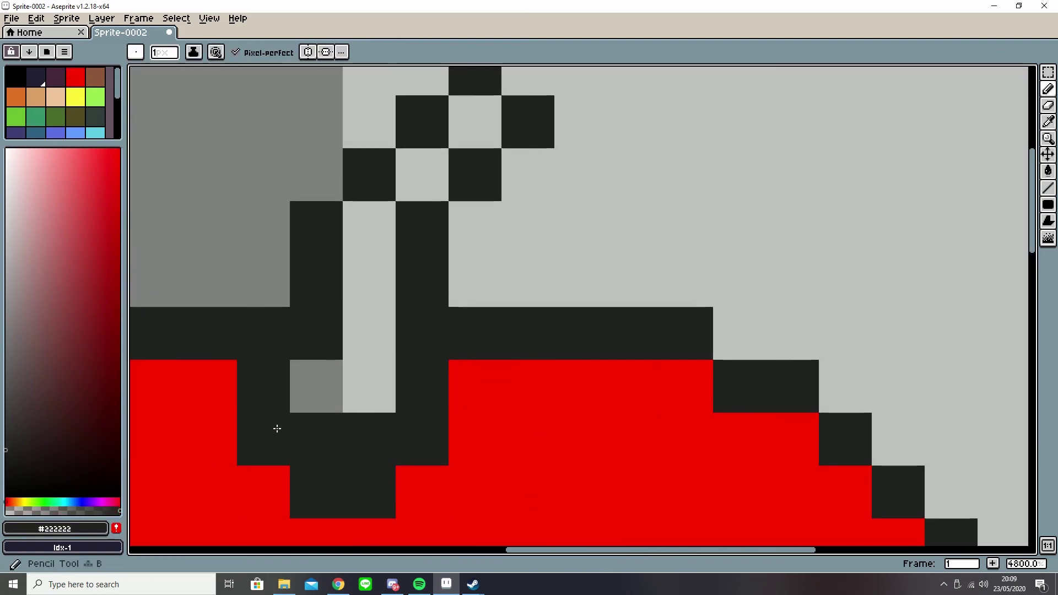
- Fill the sections inside the stem outline with the palette's brown
left_click(95, 78)
key("g")
left_click(374, 308)
left_click(432, 171)
left_click(472, 125)
- Draw a dark outline of a leaf extending up and left from the stem
scroll(458, 71, "down", 3)
left_click(508, 212)
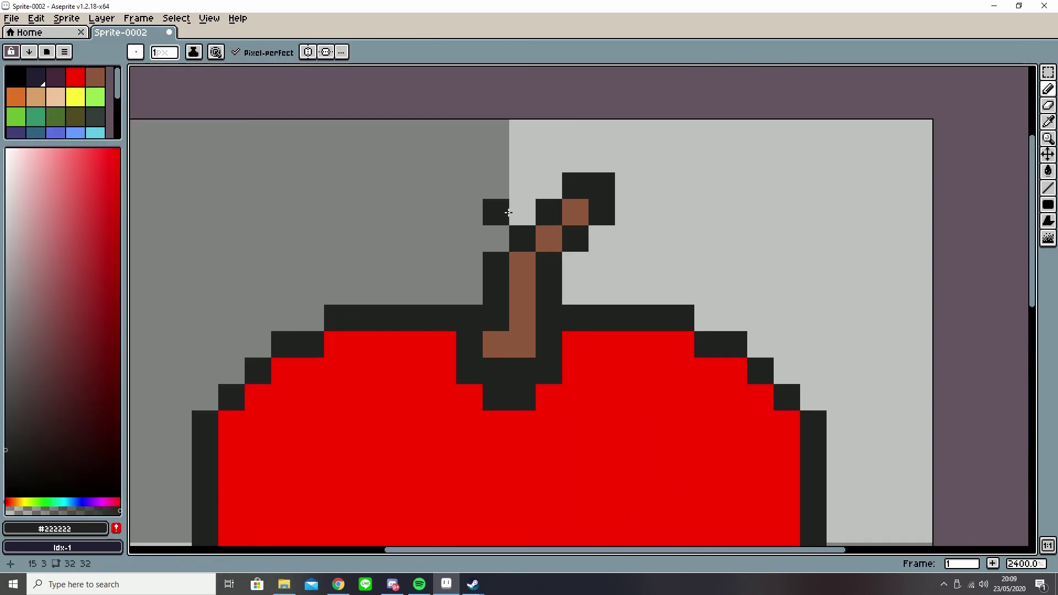
mouse_move(500, 235)
left_mouse_down()
mouse_move(298, 167)
mouse_move(473, 292)
left_mouse_up()
scroll(59, 108, "down", 3)
scroll(59, 109, "up", 3)
- Fill the leaf with the palette's green, then shorten the stem's tip and sample the dark outline colour to close it
left_click(16, 117)
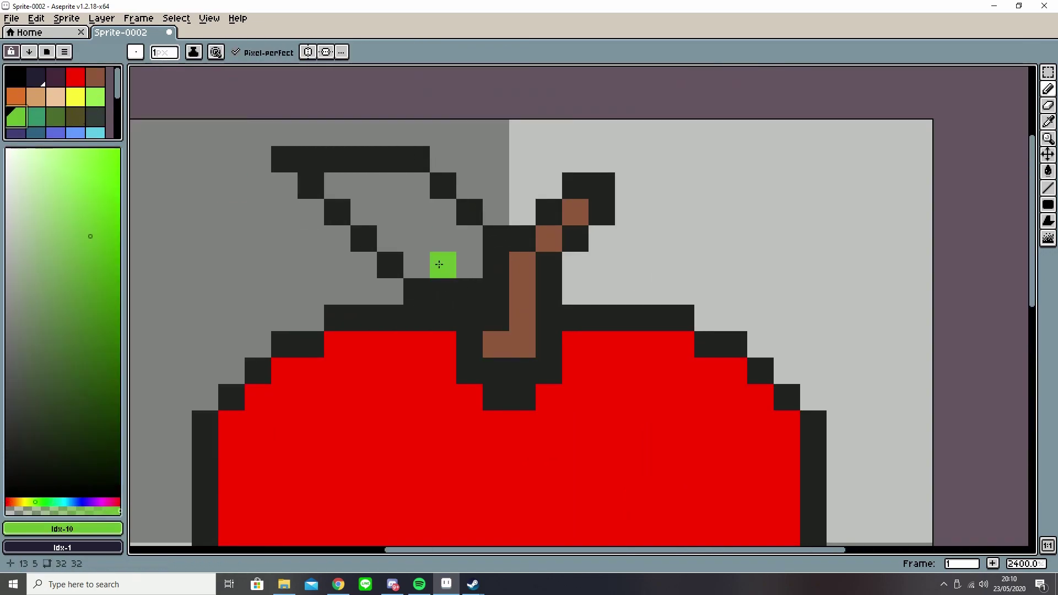
key("g")
left_click(414, 244)
scroll(434, 275, "down", 4)
scroll(439, 332, "up", 2)
scroll(482, 173, "up", 4)
key("e")
mouse_move(486, 210)
left_mouse_down()
mouse_move(512, 236)
mouse_move(433, 236)
left_mouse_up()
key("b")
left_click(486, 263, "alt")
scroll(473, 252, "down", 3)
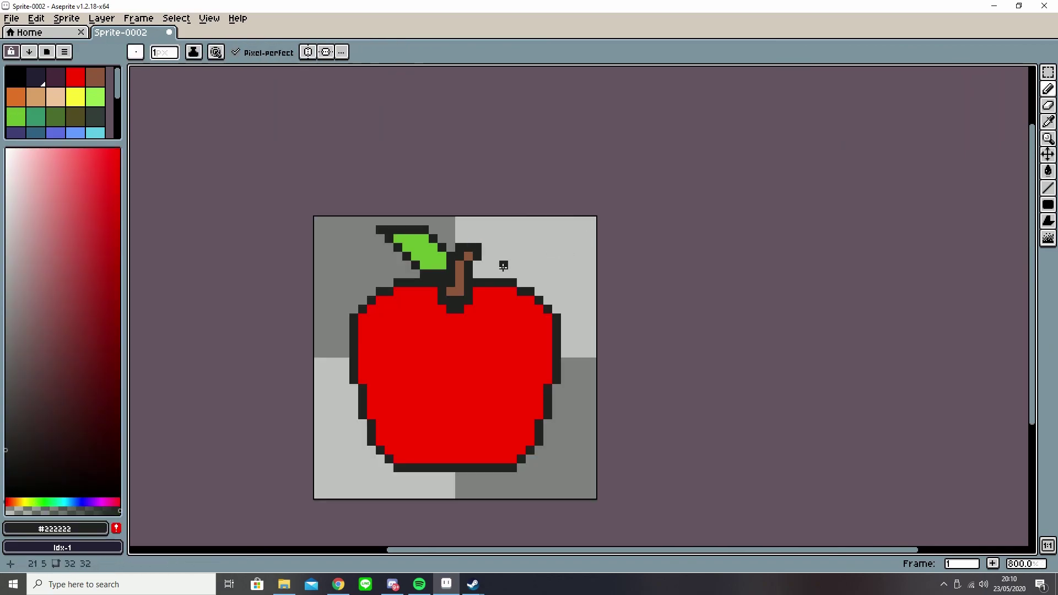
- Mix a darker red from the apple's colour and shade its left side and bottom edge
left_click(495, 315, "alt")
scroll(595, 334, "down", 4)
scroll(609, 360, "up", 5)
left_click(482, 215, "alt")
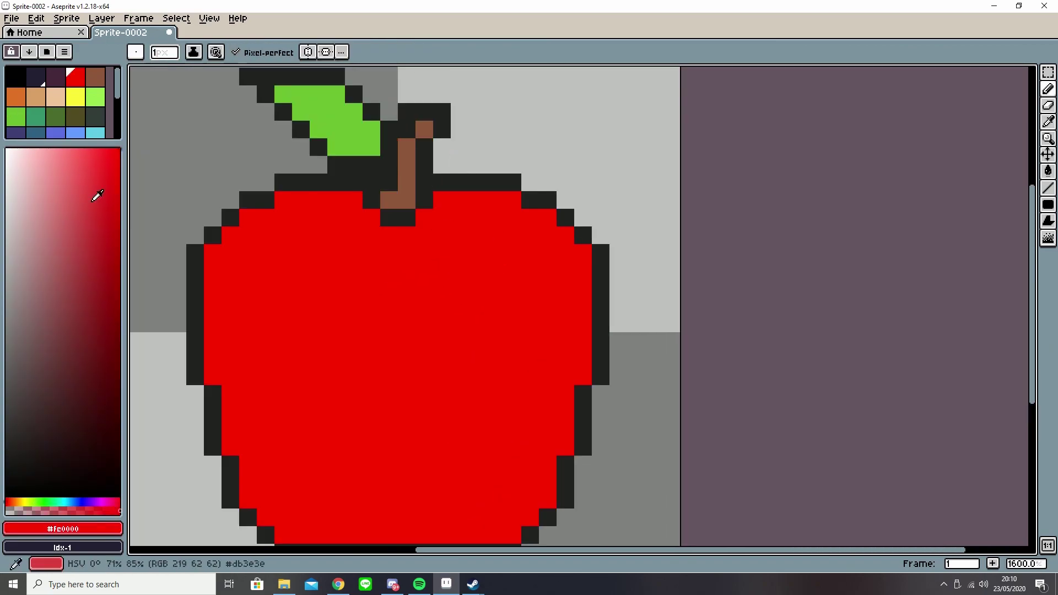
left_click(118, 204)
left_click_drag(213, 303, 217, 228)
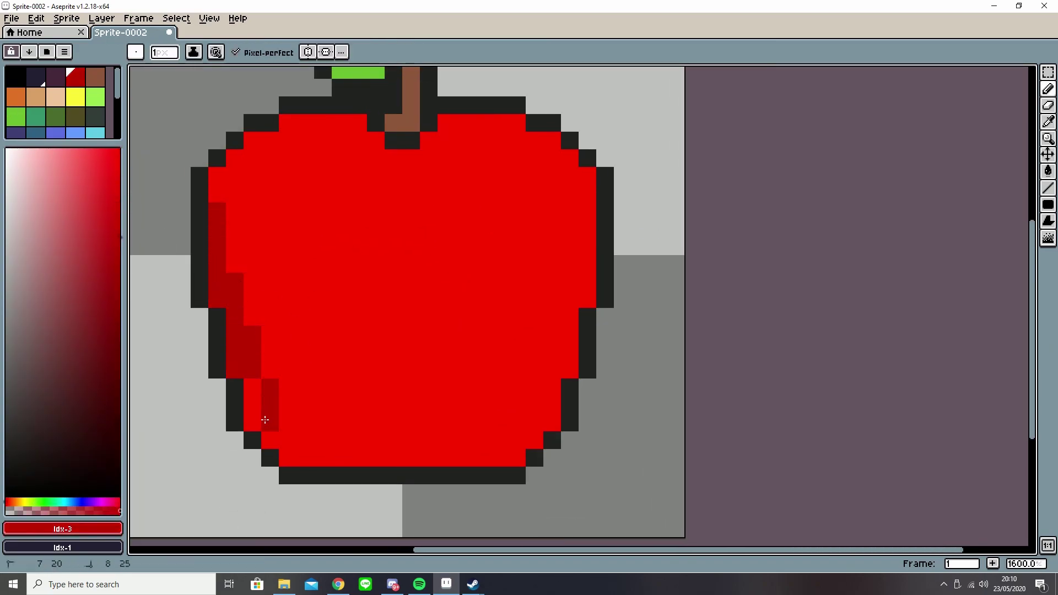
mouse_move(272, 442)
left_mouse_down()
mouse_move(296, 430)
mouse_move(474, 460)
left_mouse_up()
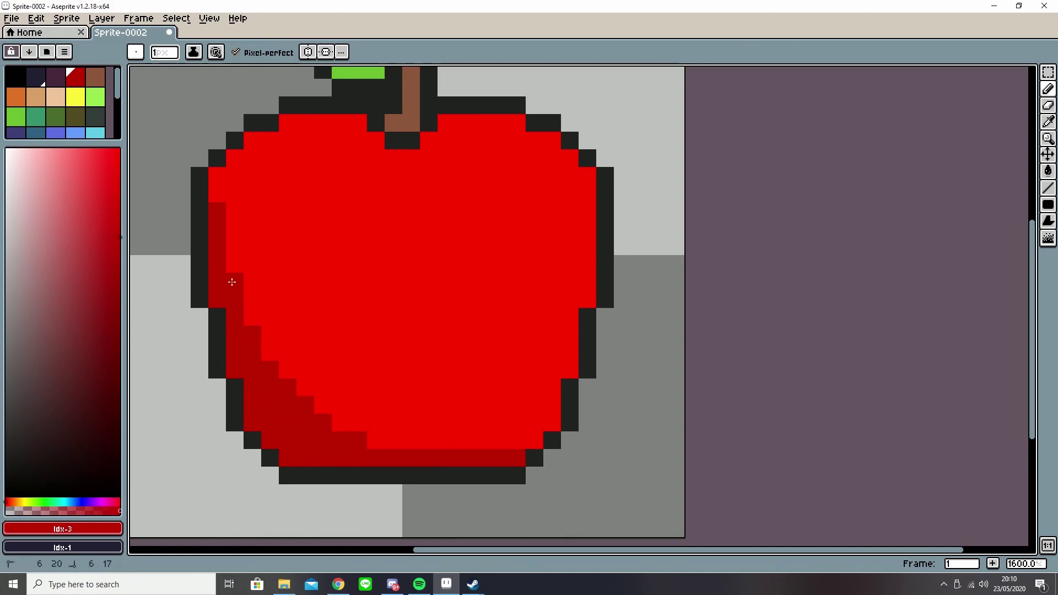
left_click_drag(242, 151, 236, 193)
- Sample the apple's bright red and thin out the dark shading at its lower-left curve
scroll(283, 248, "down", 6)
scroll(304, 252, "up", 4)
left_click(270, 287, "alt")
left_click_drag(245, 301, 257, 321)
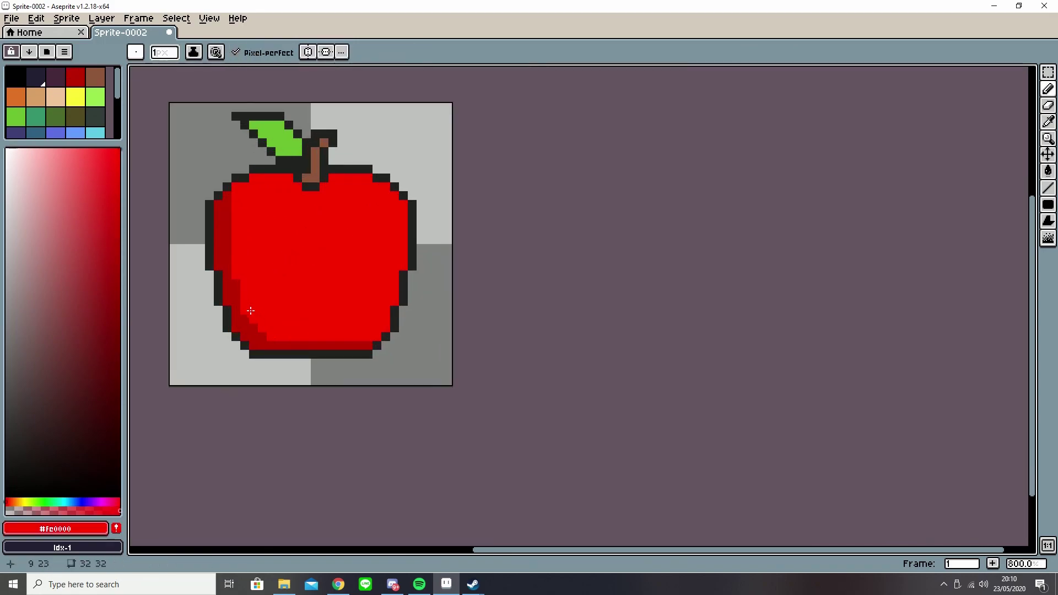
- Sample the dark red shade and add shadow pixels to the apple around the stem's base
scroll(228, 163, "up", 3)
left_click(225, 264, "alt")
left_click_drag(250, 236, 241, 263)
scroll(502, 254, "up", 2)
left_click_drag(373, 269, 455, 248)
scroll(517, 265, "down", 9)
- Mix a light pink from the apple's red and draw a curved highlight with a separate dot at its upper right
scroll(561, 263, "up", 4)
left_click(510, 273, "alt")
left_click(48, 152)
scroll(563, 304, "up", 3)
left_click_drag(361, 194, 386, 197)
left_click(451, 280)
scroll(451, 280, "down", 3)
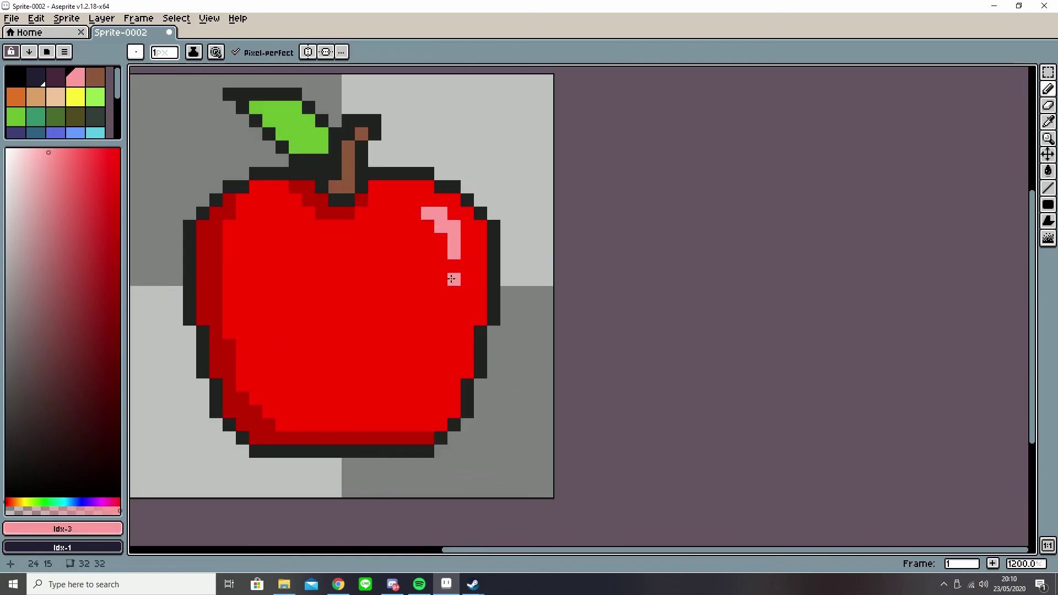
- Mix a darker brown from the stem's colour and shade the stem's base and upper part
scroll(435, 237, "up", 2)
left_click(420, 237, "alt")
scroll(437, 241, "up", 3)
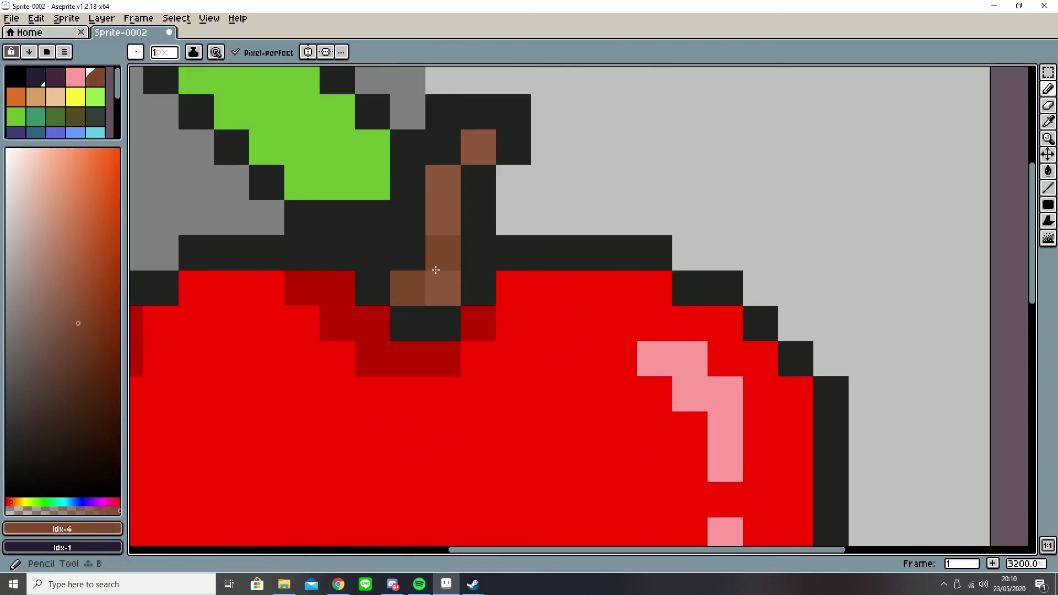
scroll(436, 241, "down", 6)
scroll(441, 237, "up", 6)
scroll(393, 280, "down", 1)
left_click(392, 281)
left_click_drag(392, 281, 475, 284)
- Mix a darker green from the leaf's colour and shade the leaf's lower edge
left_click(474, 284, "alt")
left_click(95, 273)
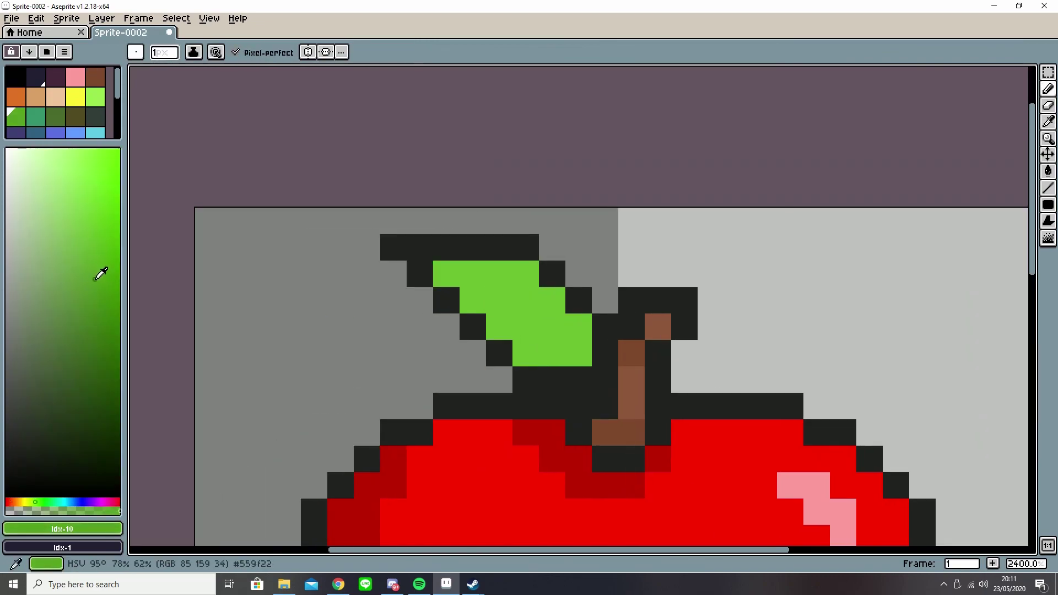
scroll(459, 237, "down", 4)
scroll(505, 334, "up", 2)
- Mix a lighter red from the apple's colour, try a stroke along the upper-left outline, and undo it
left_click(368, 252, "alt")
left_click(5, 396)
scroll(422, 260, "up", 3)
left_click(84, 148)
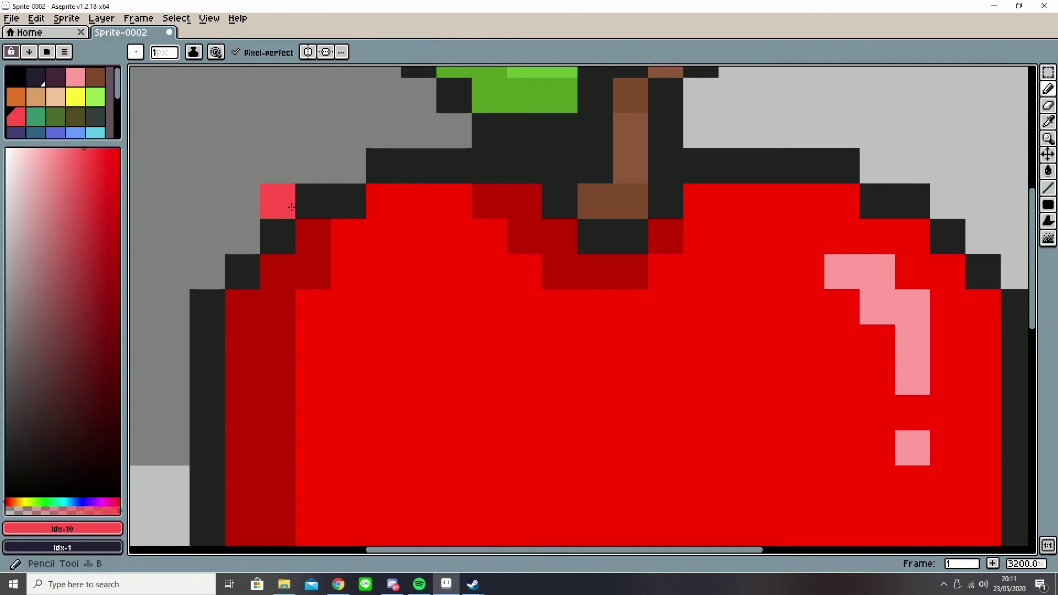
left_click_drag(292, 206, 208, 271)
scroll(370, 273, "down", 7)
key("ctrl+z")
- Add single lighter-red pixels to soften the pink highlight and start the rim light
scroll(364, 264, "up", 8)
left_click(468, 260)
scroll(330, 297, "down", 4)
scroll(509, 280, "down", 4)
scroll(523, 289, "up", 6)
left_click(478, 365)
left_click(437, 297)
- Place more lighter-red pixels along the apple's lower-right inner edge as reflected light
scroll(429, 286, "down", 6)
scroll(432, 317, "up", 5)
left_click(503, 351)
left_click(472, 449)
left_click(453, 534)
scroll(474, 386, "down", 4)
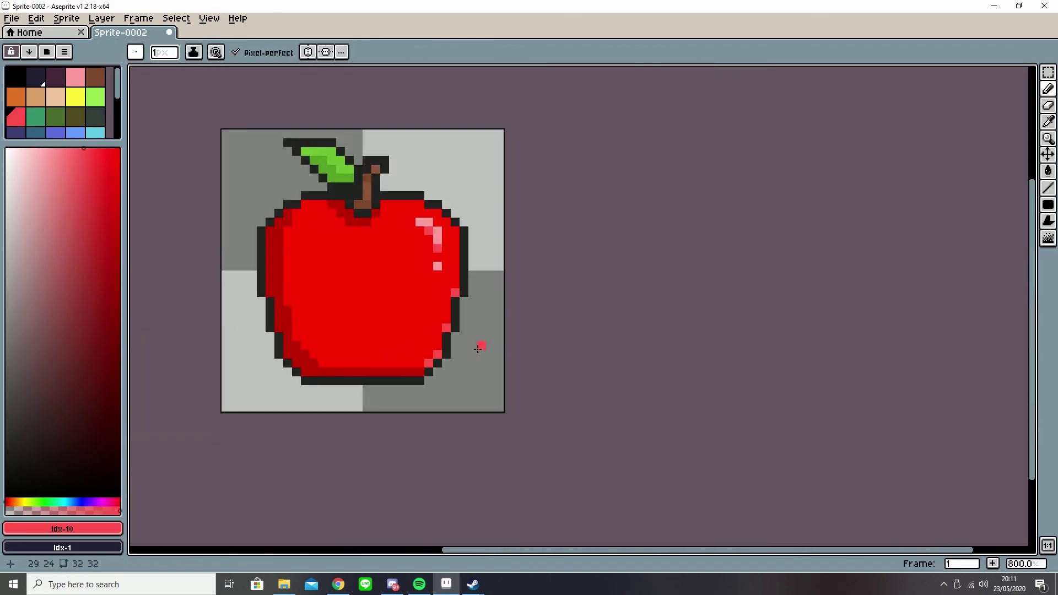
- Mix an even darker red from the apple's shadow and deepen the shading along its left side
scroll(292, 342, "up", 4)
left_click(324, 357, "alt")
left_click(120, 299)
scroll(351, 431, "down", 4)
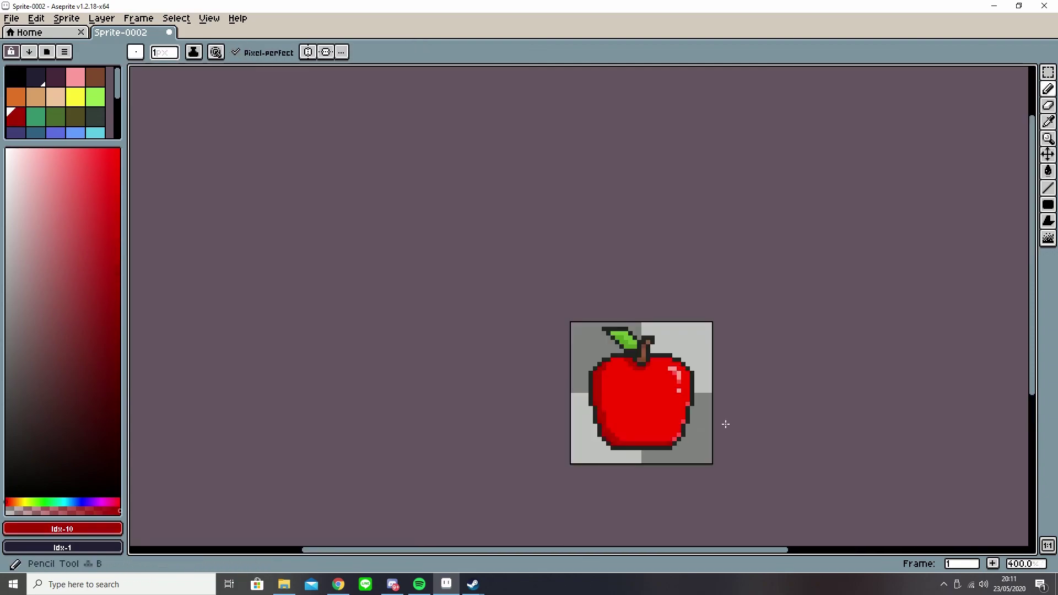
- Sample reds from the apple and draw soft lighter-red pixels curving around the right side of the stem's base
scroll(354, 285, "up", 5)
left_click(981, 306, "alt")
left_click(488, 200)
left_click(417, 271, "alt")
scroll(523, 292, "down", 8)
scroll(540, 288, "up", 7)
left_click(760, 331, "alt")
scroll(557, 365, "down", 6)
left_click_drag(639, 251, 568, 297)
- Sample the apple's shadow reds and touch up the dark shading beneath the stem
scroll(618, 359, "up", 5)
left_click(626, 245, "alt")
left_click(493, 293, "alt")
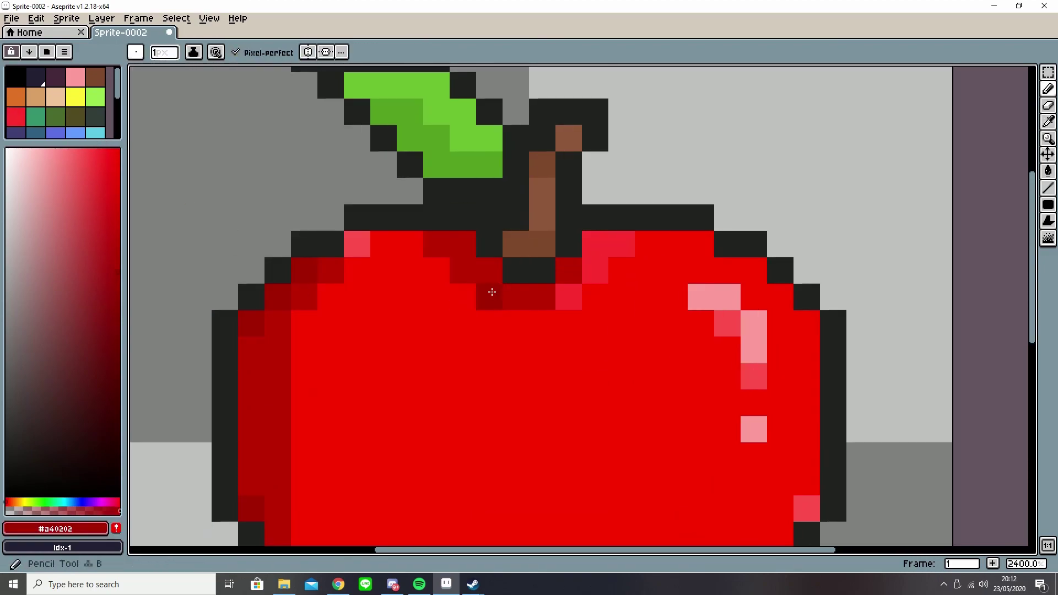
scroll(565, 291, "down", 6)
scroll(557, 295, "up", 7)
left_click(624, 229, "alt")
scroll(684, 214, "down", 8)
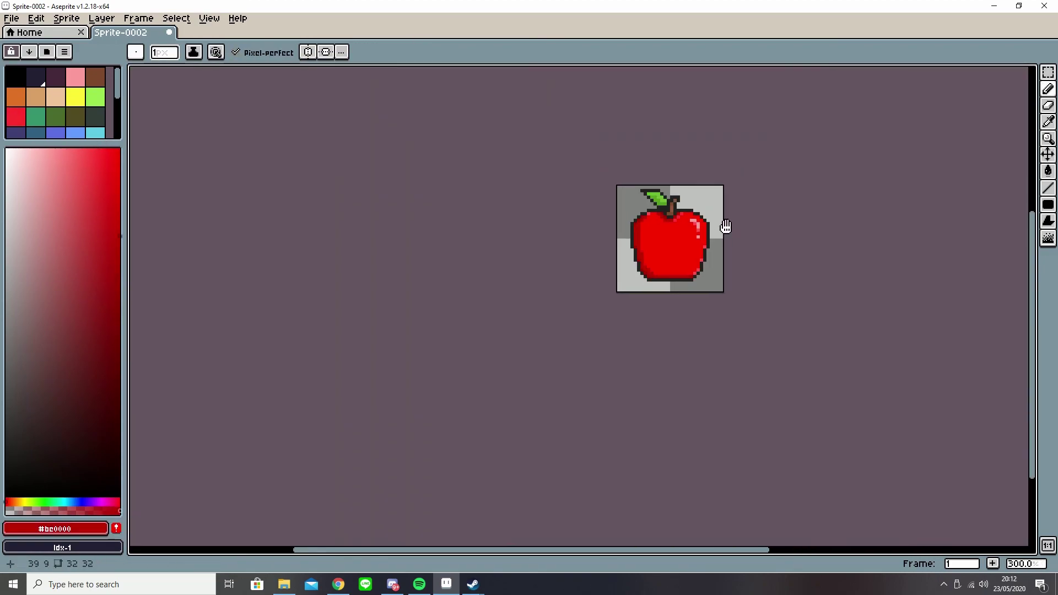